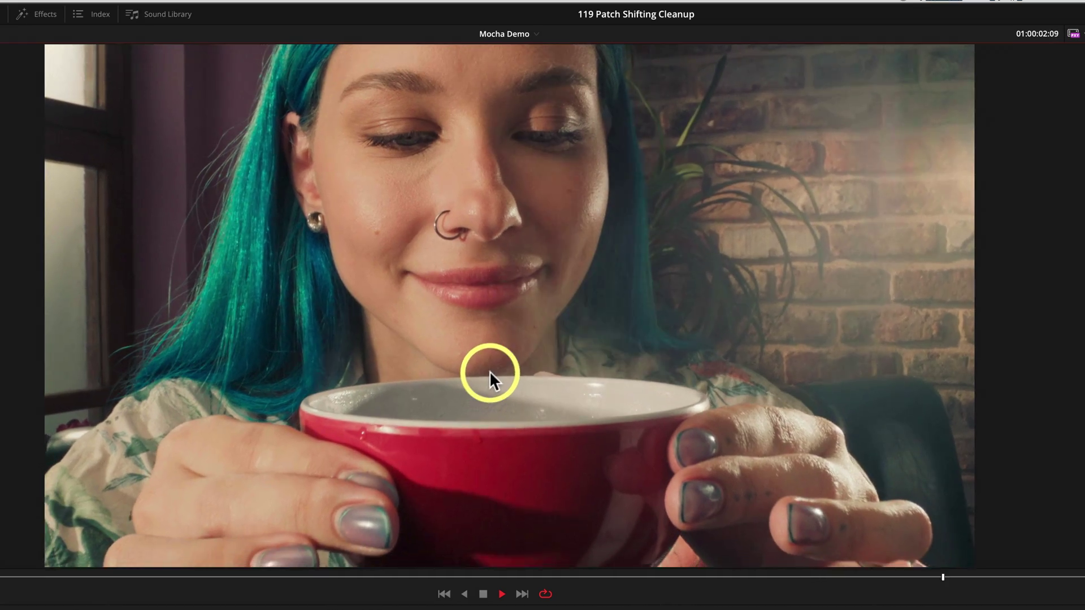
# - Play the clip in the timeline viewer and examine the chin and cup close up
pyautogui.press('space')
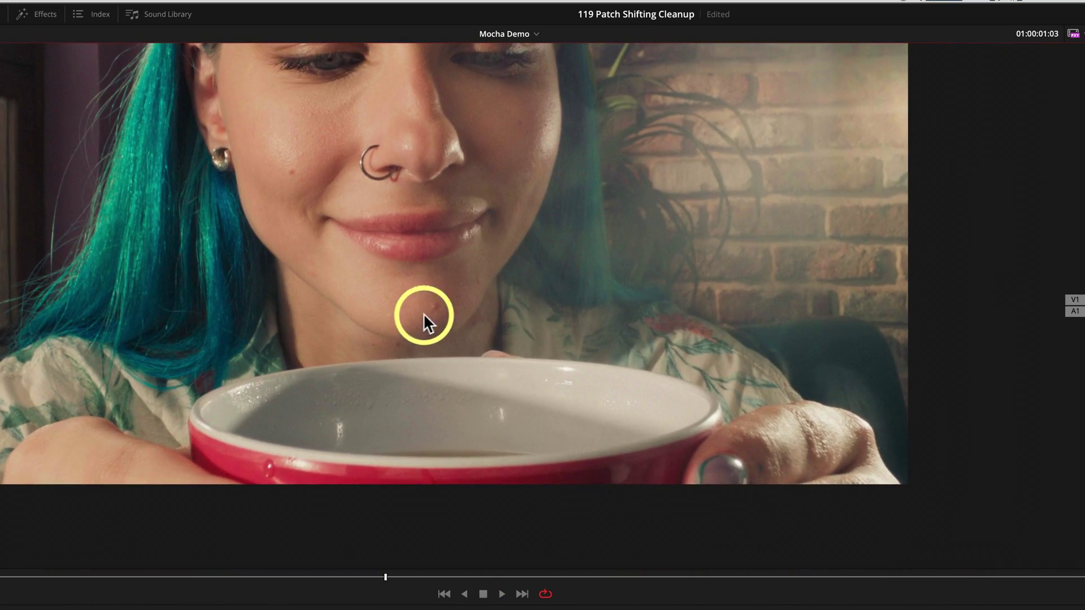
pyautogui.scroll(3, 490, 290)
pyautogui.press('space')
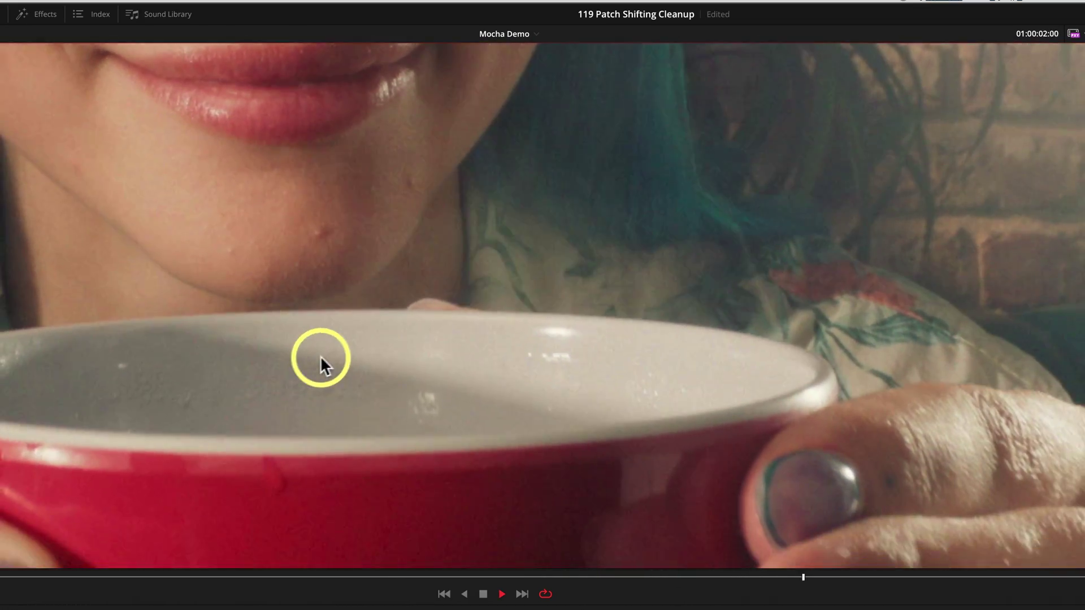
pyautogui.press('space')
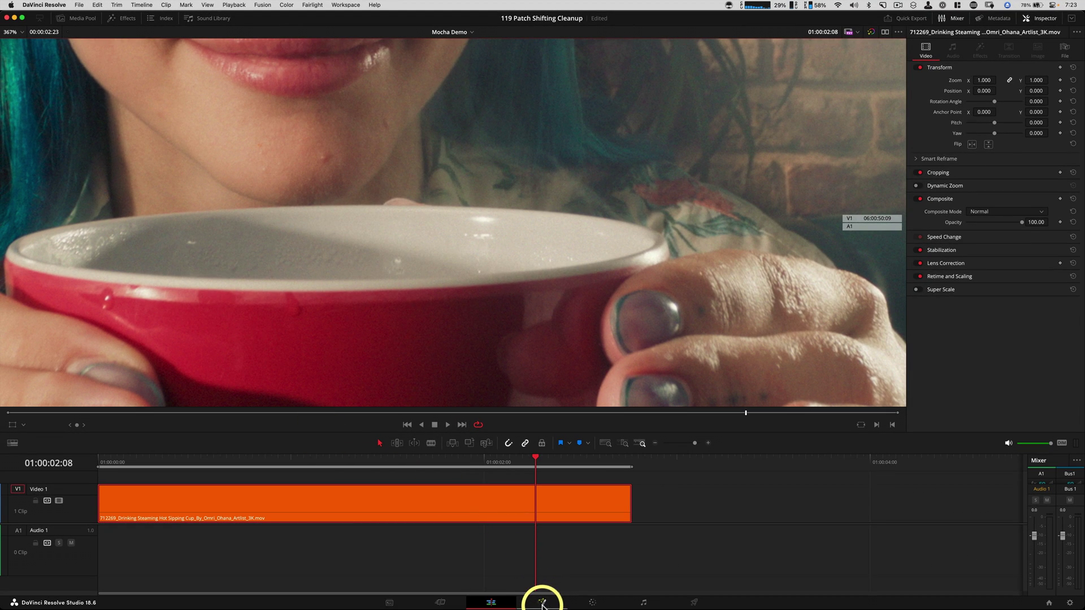
# - Open the clip on the Fusion page and move the MediaIn1 node closer to above MediaOut1
pyautogui.click(542, 602)
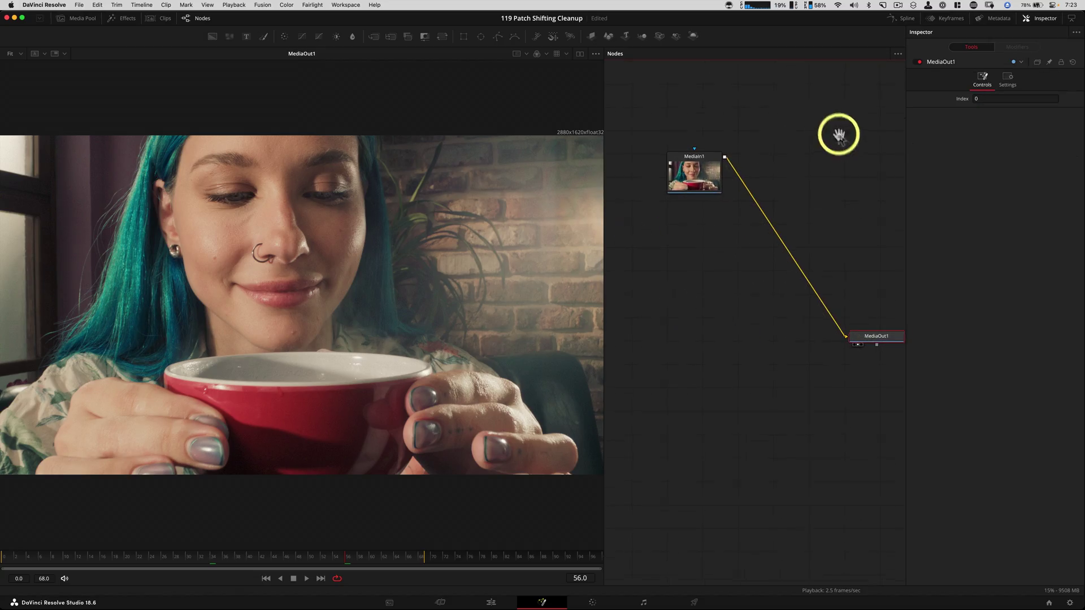
pyautogui.moveTo(783, 126); pyautogui.dragTo(771, 124)
# - Examine the skin around the mouth and chin and the cup in the Fusion viewer at several magnifications
pyautogui.moveTo(242, 371); pyautogui.dragTo(150, 277)
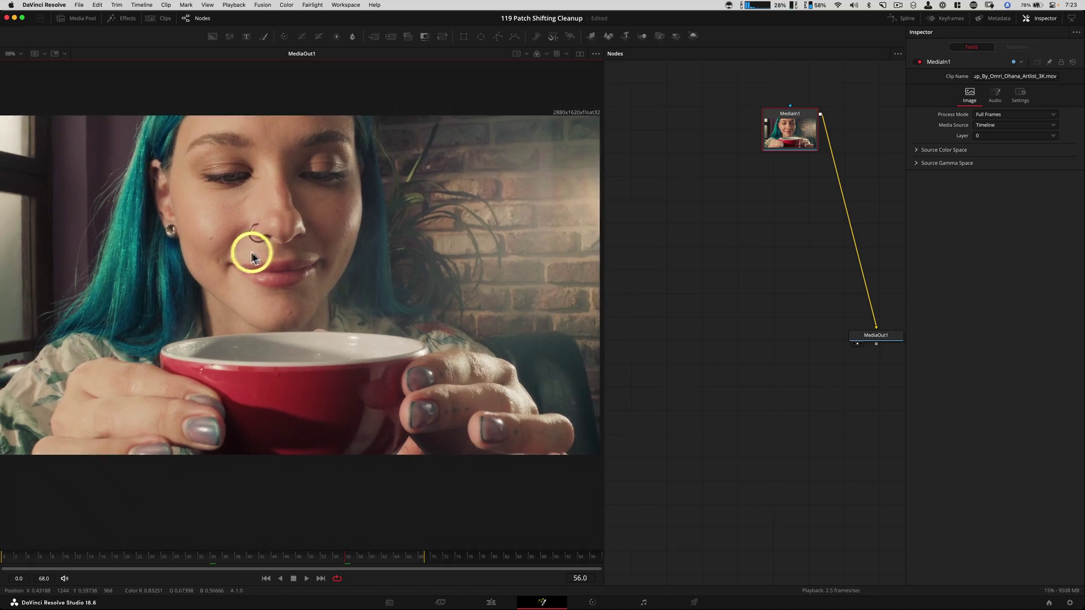
pyautogui.scroll(10, 429, 206)
pyautogui.scroll(-6, 400, 215)
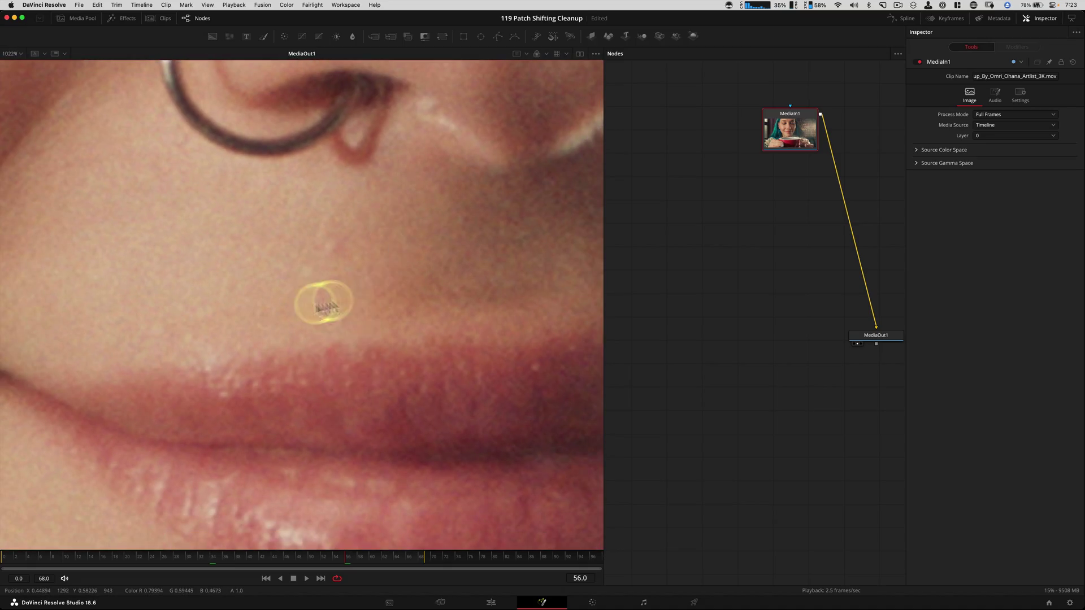
pyautogui.scroll(4, 324, 213)
pyautogui.scroll(-6, 382, 178)
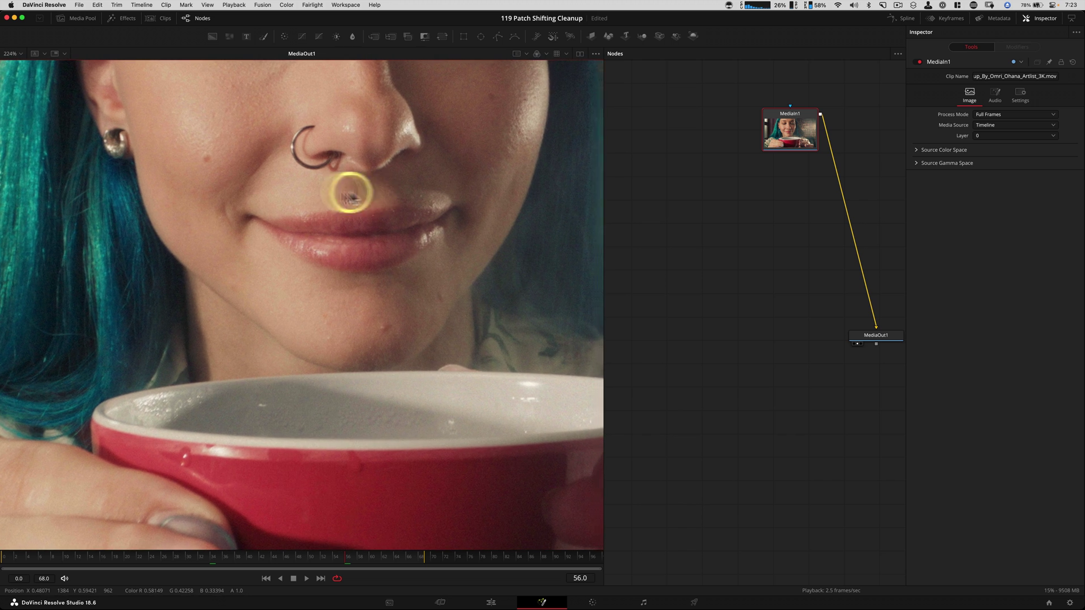
pyautogui.scroll(5, 398, 246)
pyautogui.scroll(-8, 398, 245)
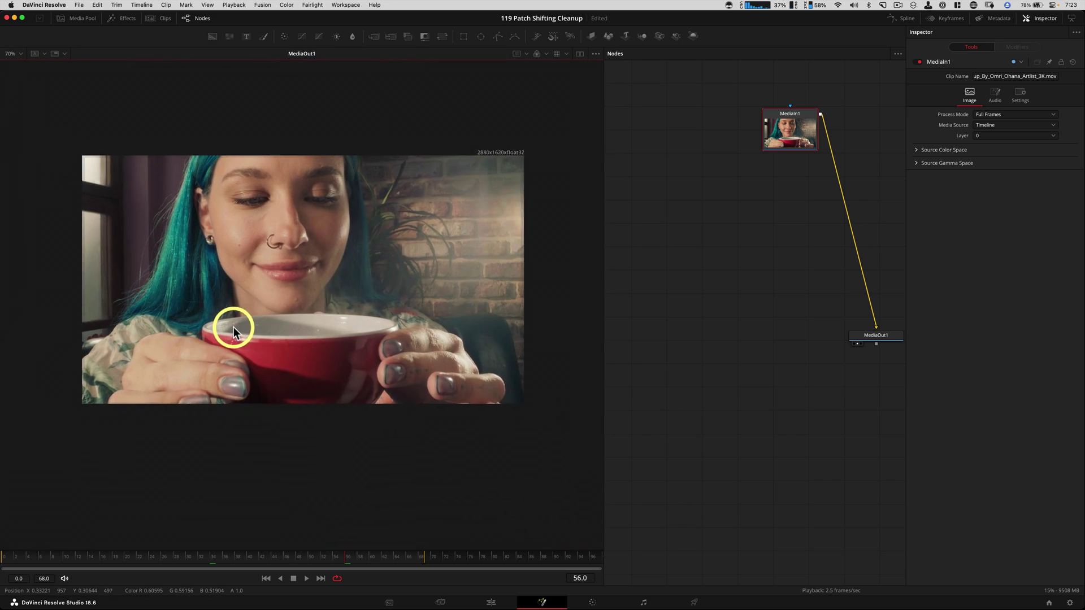
pyautogui.scroll(4, 233, 327)
pyautogui.scroll(1, 318, 291)
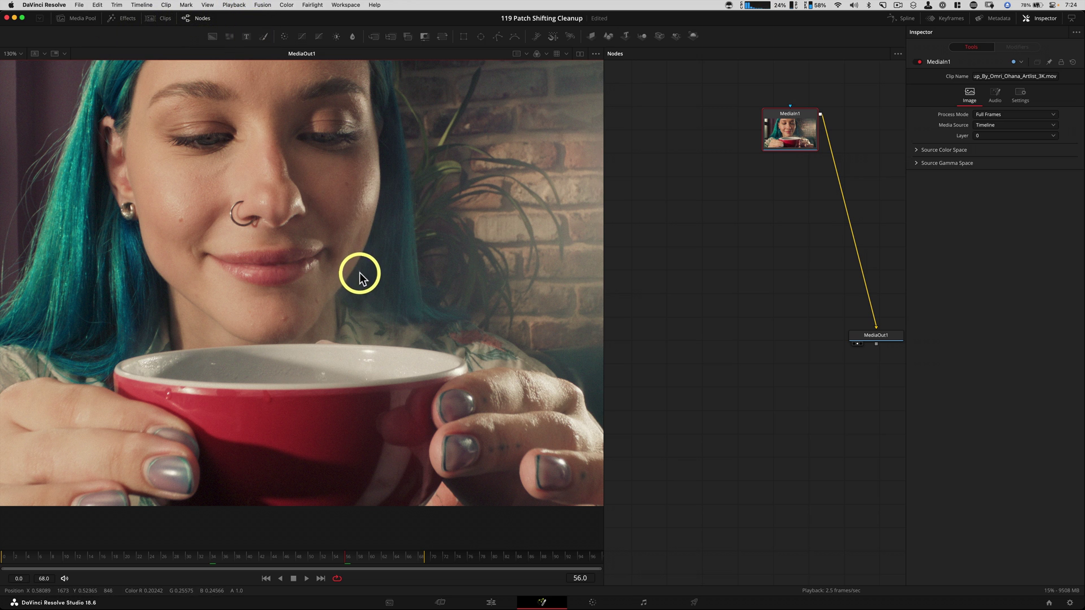
# - Apply the Mid Flow layout preset to the Fusion workspace
pyautogui.click(349, 7)
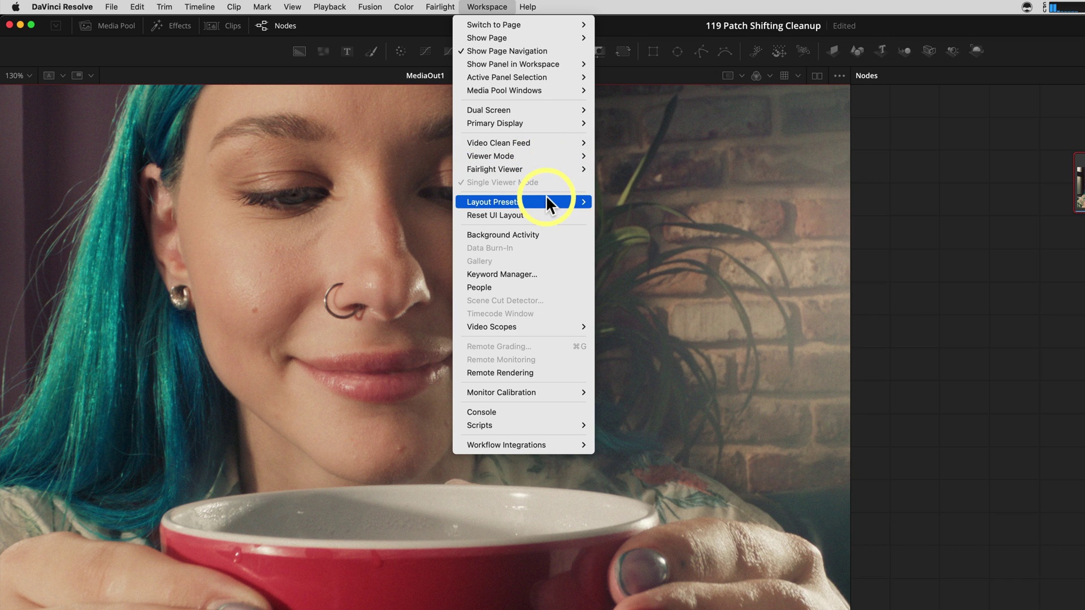
pyautogui.moveTo(545, 196)
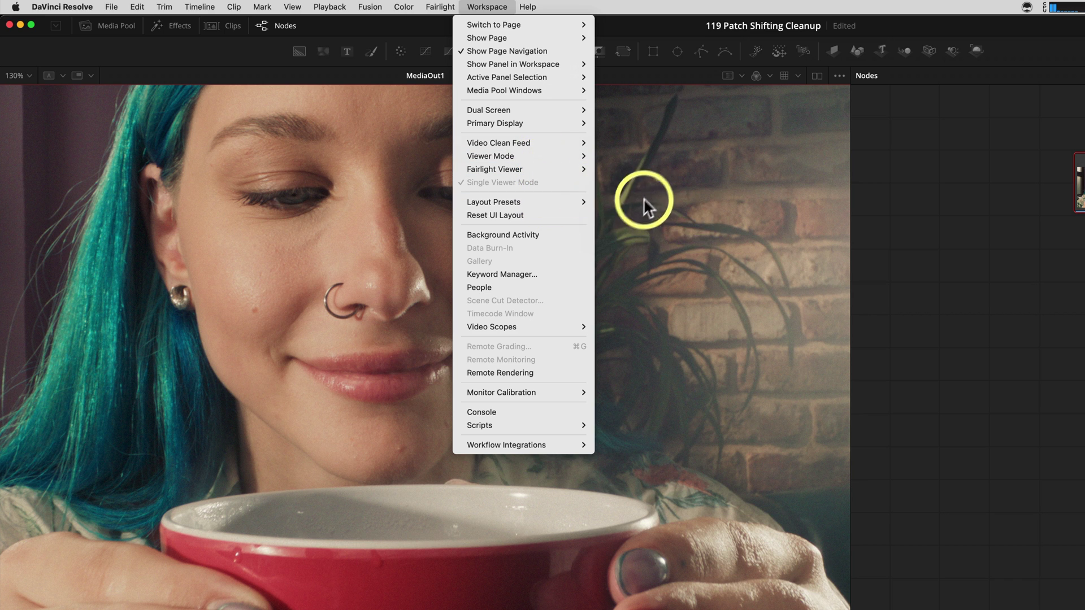
pyautogui.moveTo(645, 230)
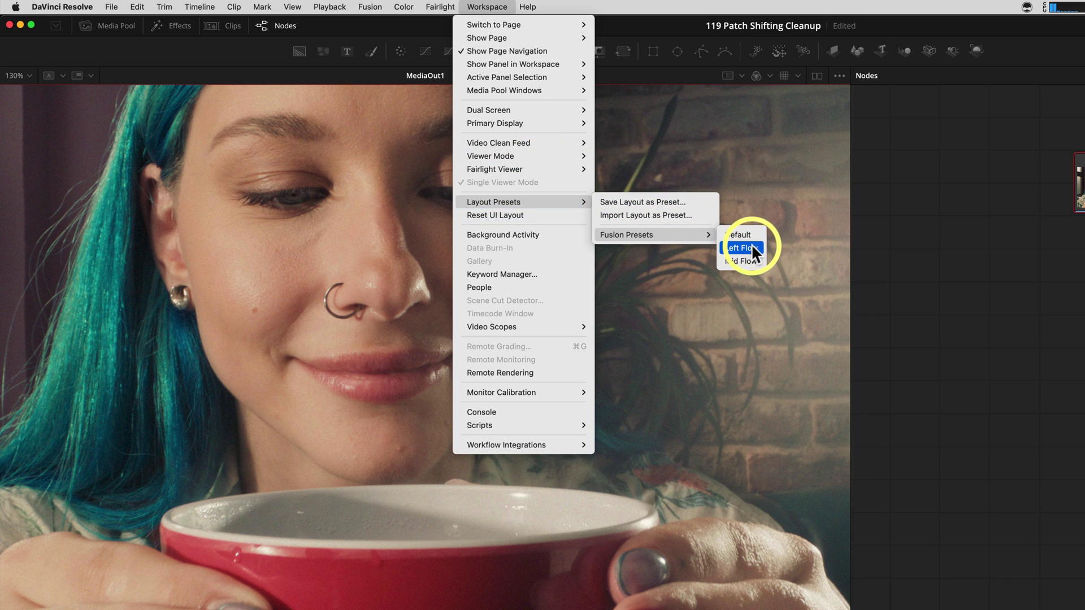
pyautogui.click(747, 261)
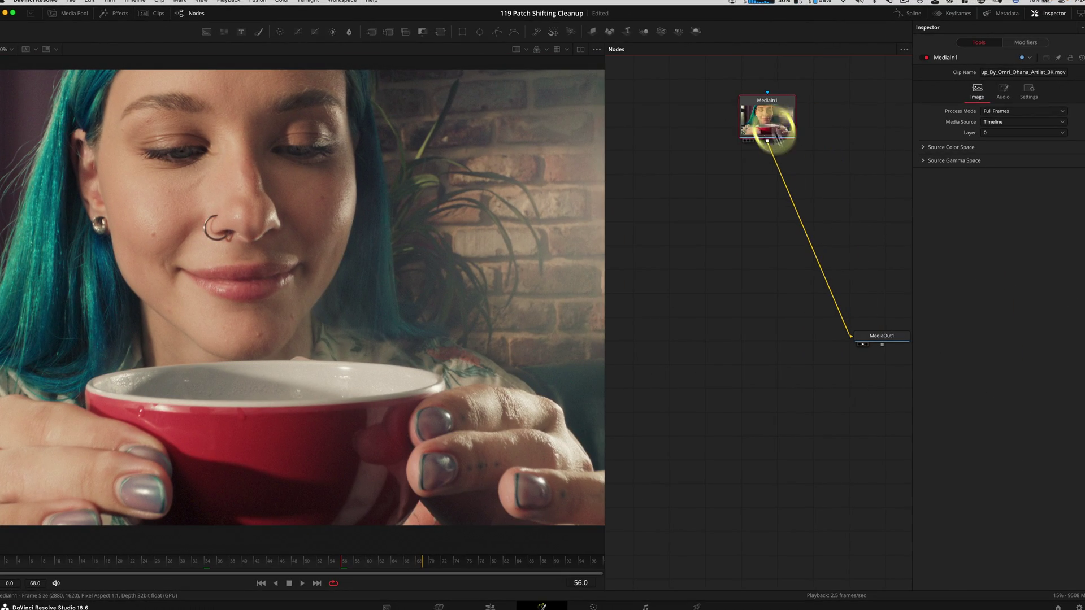
# - Place the MediaOut1 node beneath MediaIn1 and check the node graph's Build Flow Vertically option
pyautogui.moveTo(771, 355); pyautogui.dragTo(789, 336)
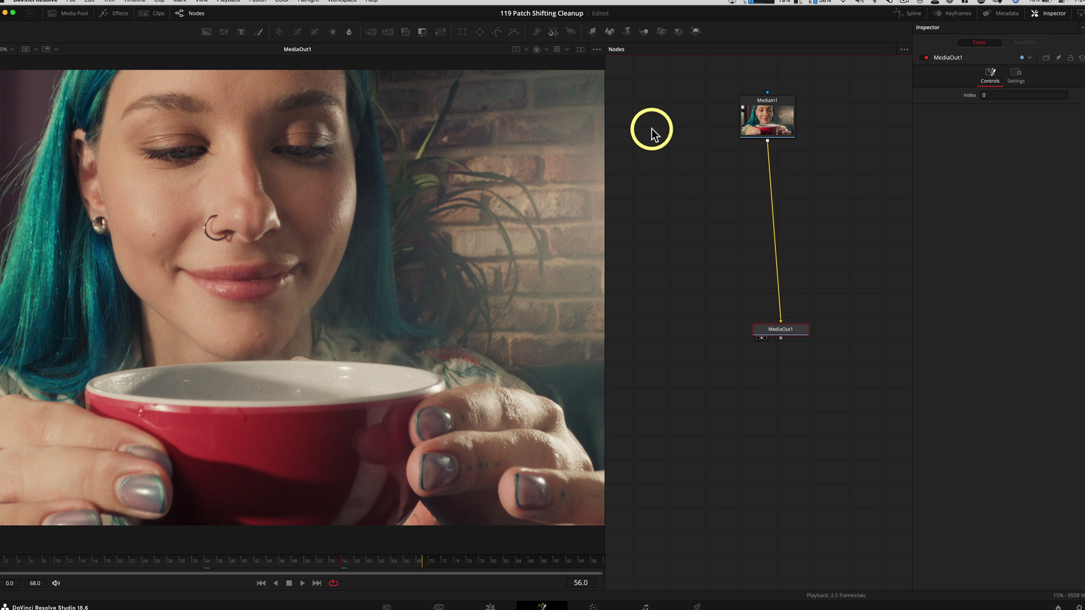
pyautogui.rightClick(655, 140)
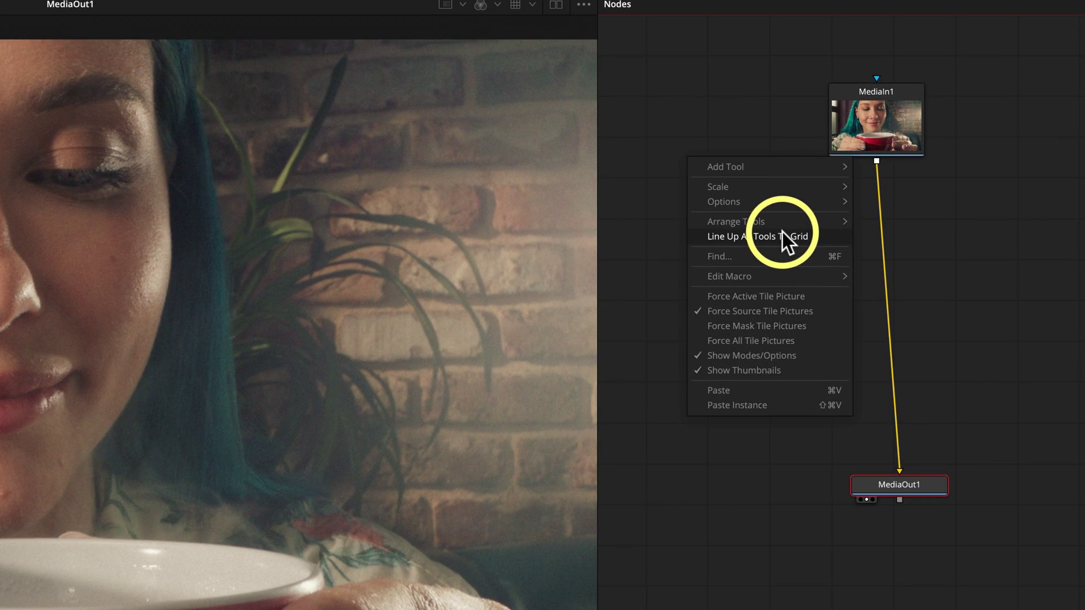
pyautogui.moveTo(712, 178)
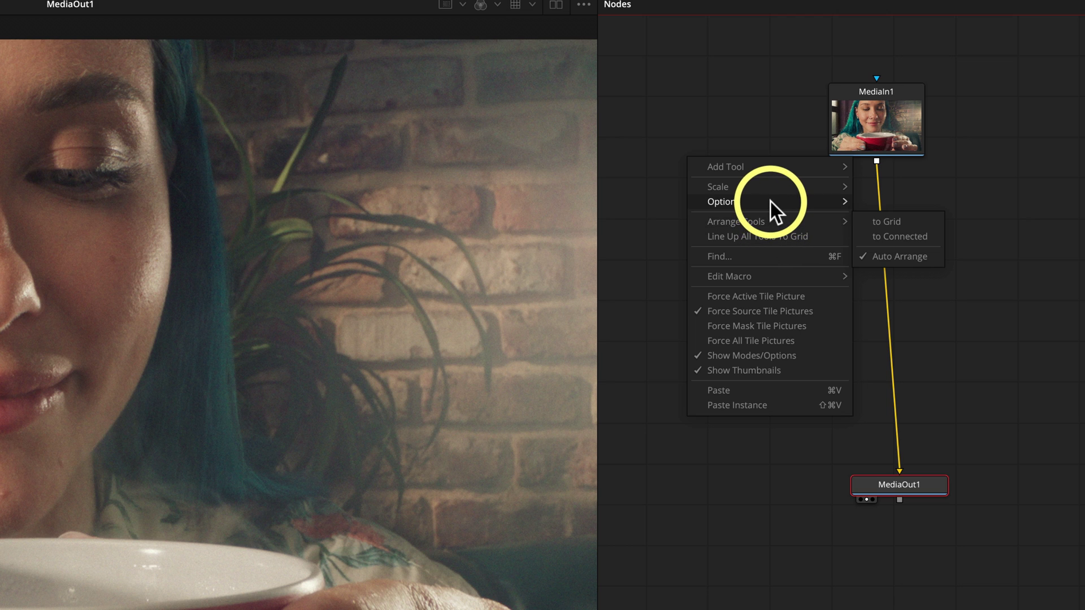
pyautogui.moveTo(770, 202)
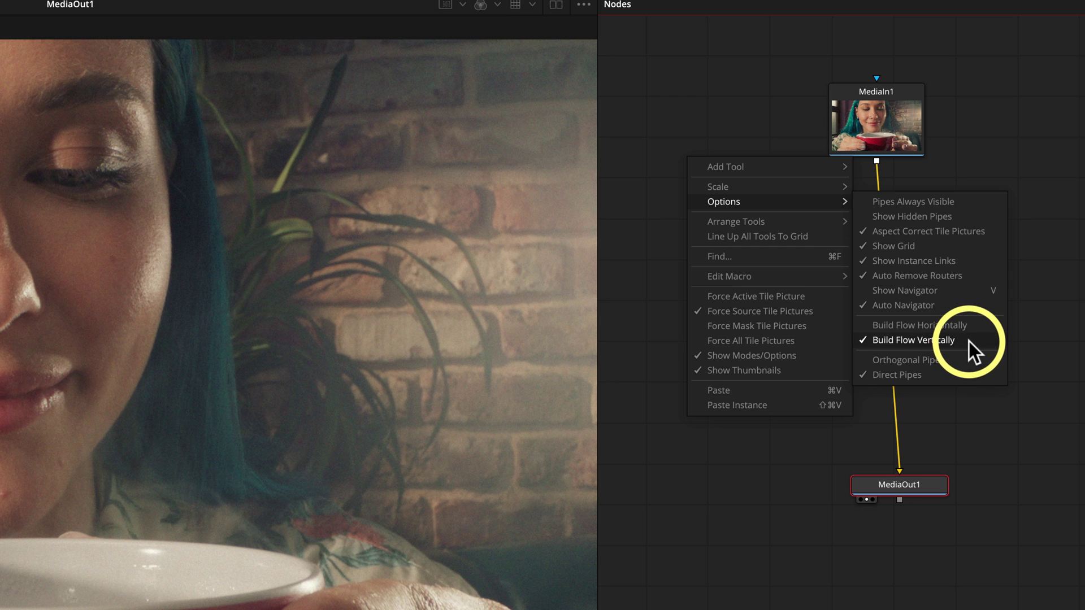
pyautogui.click(1045, 243)
pyautogui.moveTo(917, 490); pyautogui.dragTo(899, 494)
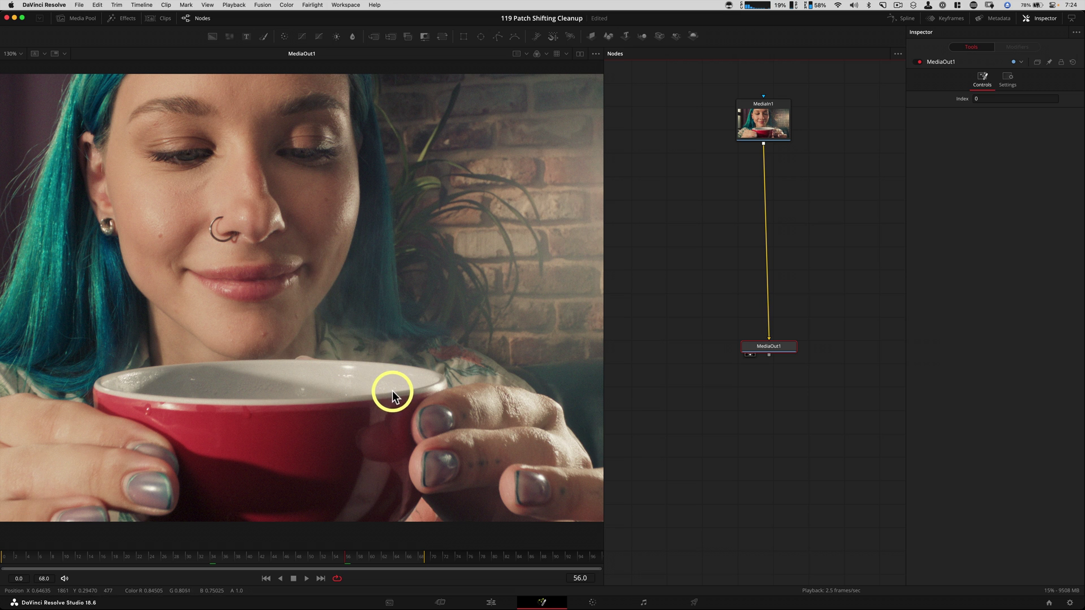
# - Play the clip in the Fusion viewer and examine the mouth and chin close up
pyautogui.press('space')
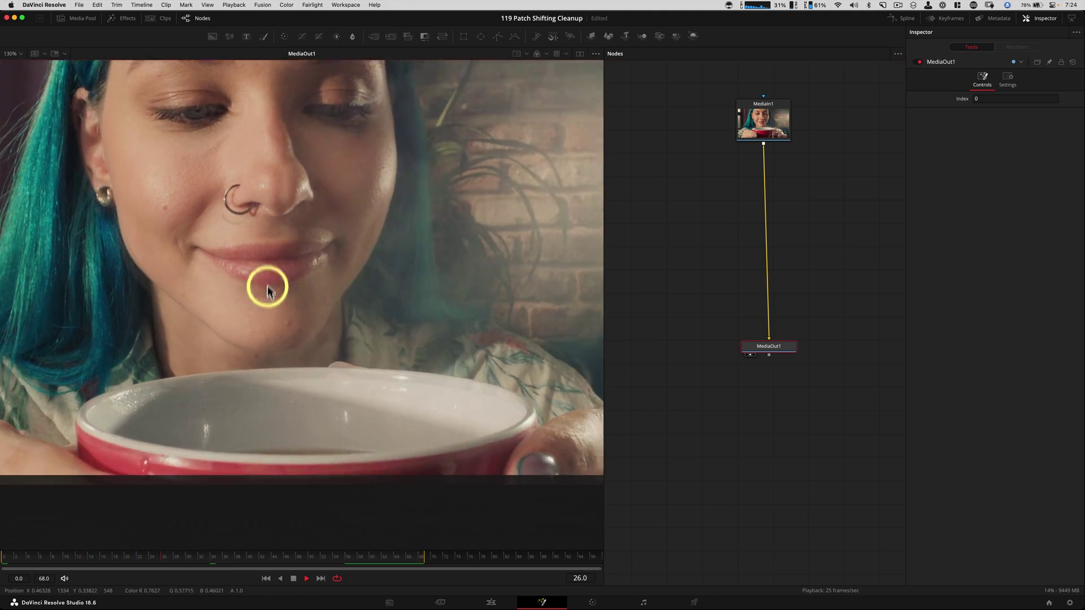
pyautogui.scroll(4, 272, 284)
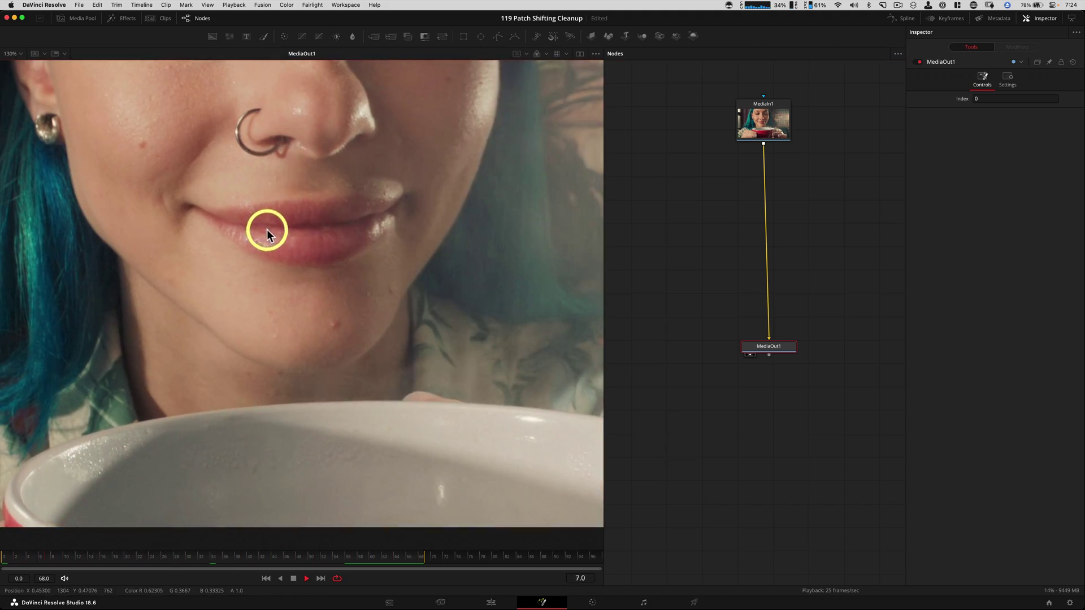
pyautogui.press('space')
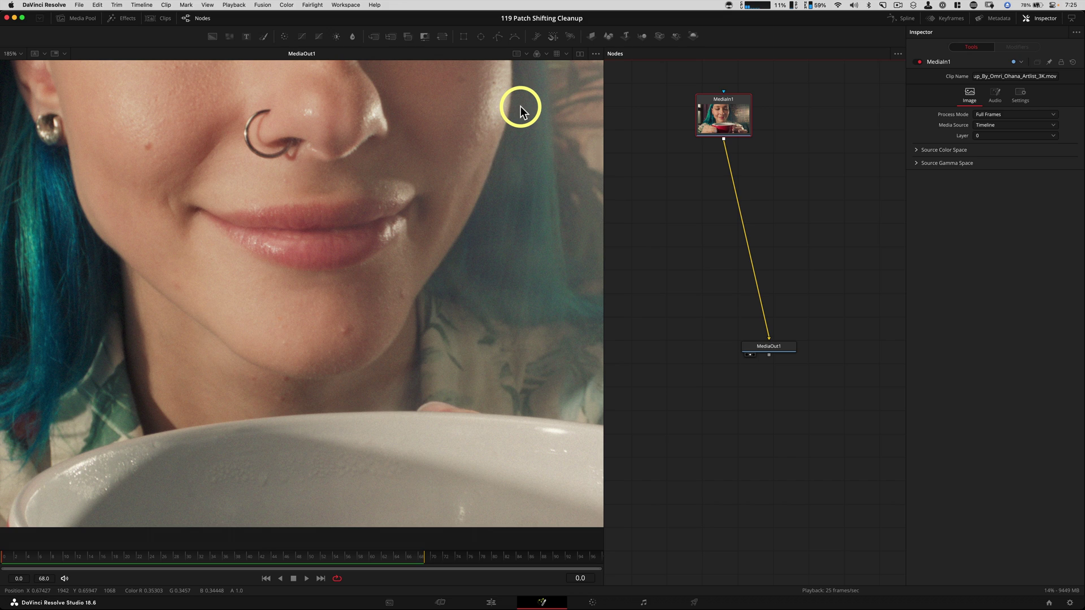
# - Add a Mocha Pro node between MediaIn1 and MediaOut1 and launch its Mocha UI
pyautogui.hotkey('shift', 'space')
pyautogui.write('moch')
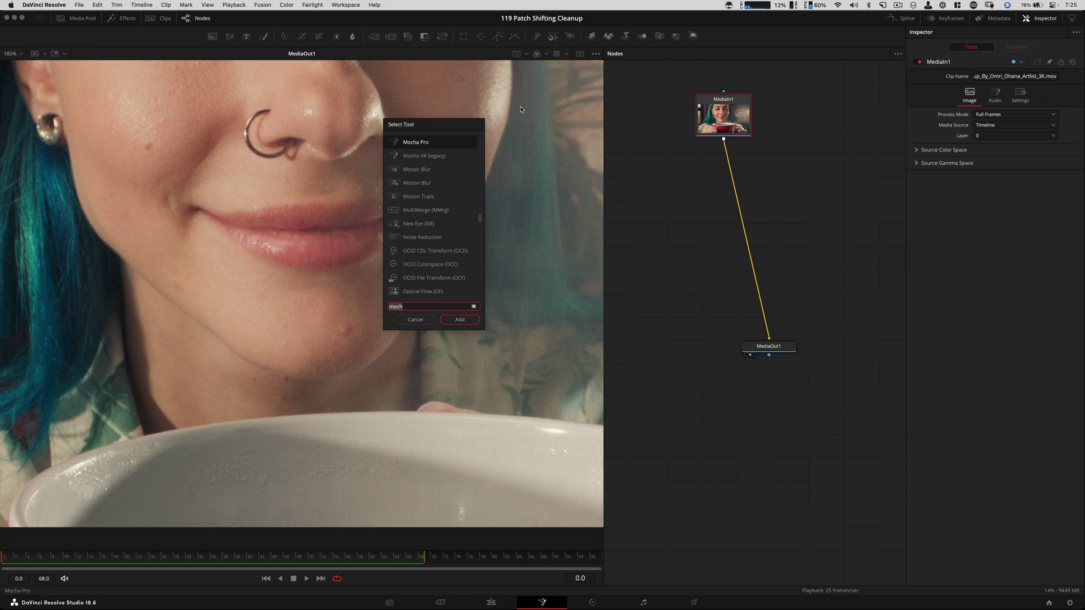
pyautogui.press('Return')
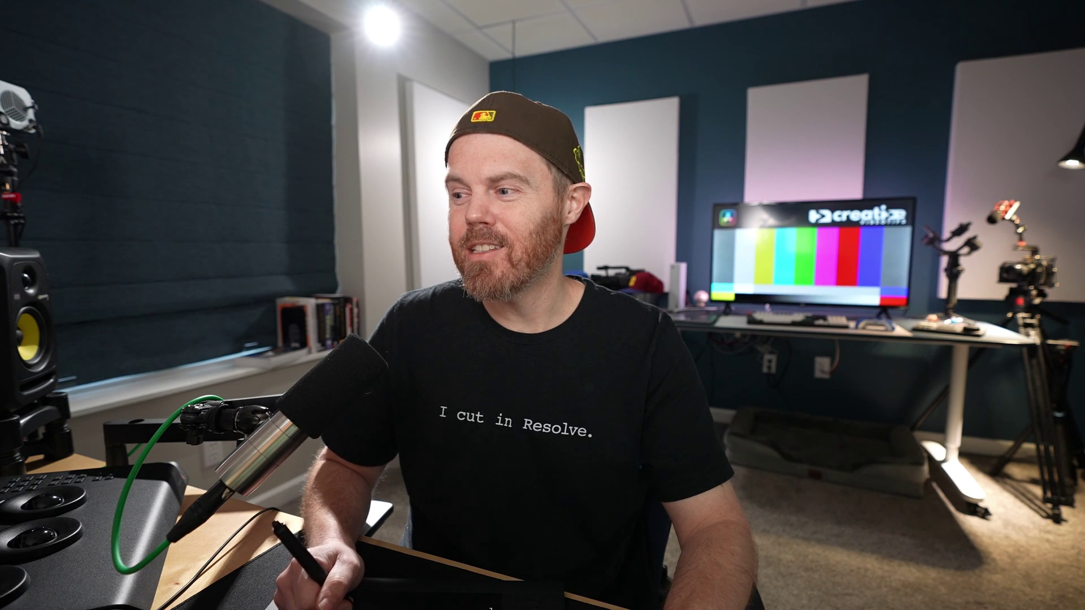
pyautogui.click(736, 181)
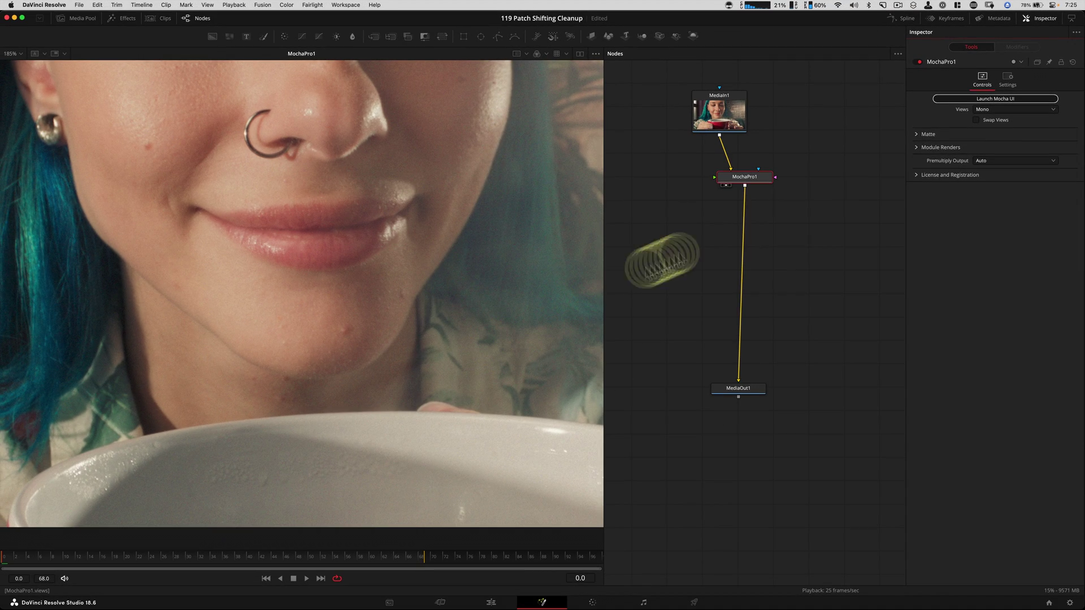
pyautogui.click(932, 101)
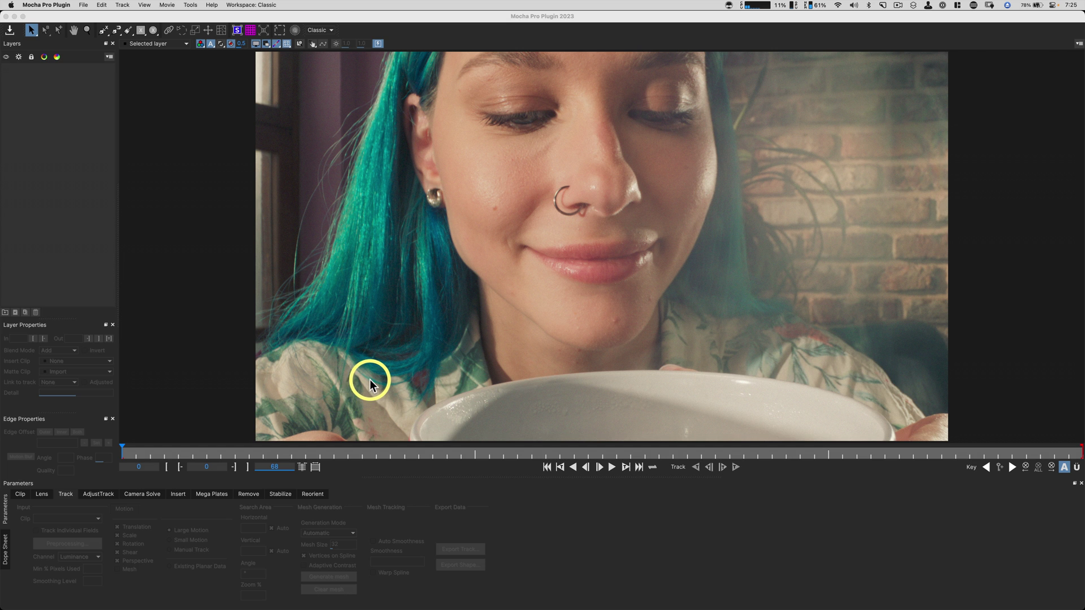
# - Play through the clip in Mocha Pro and return to frame 0
pyautogui.press('space')
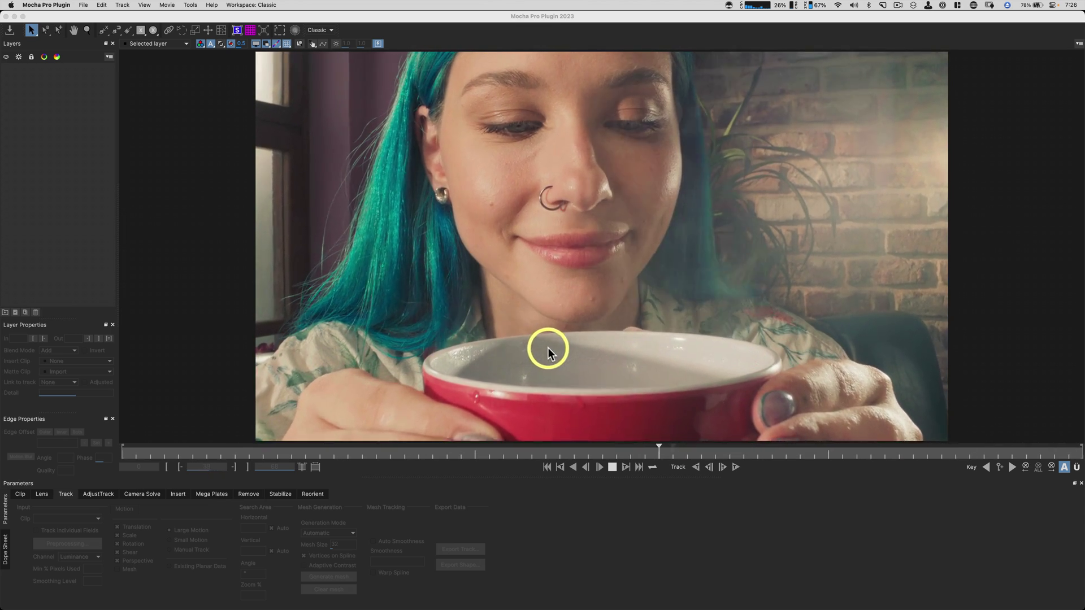
pyautogui.click(263, 452)
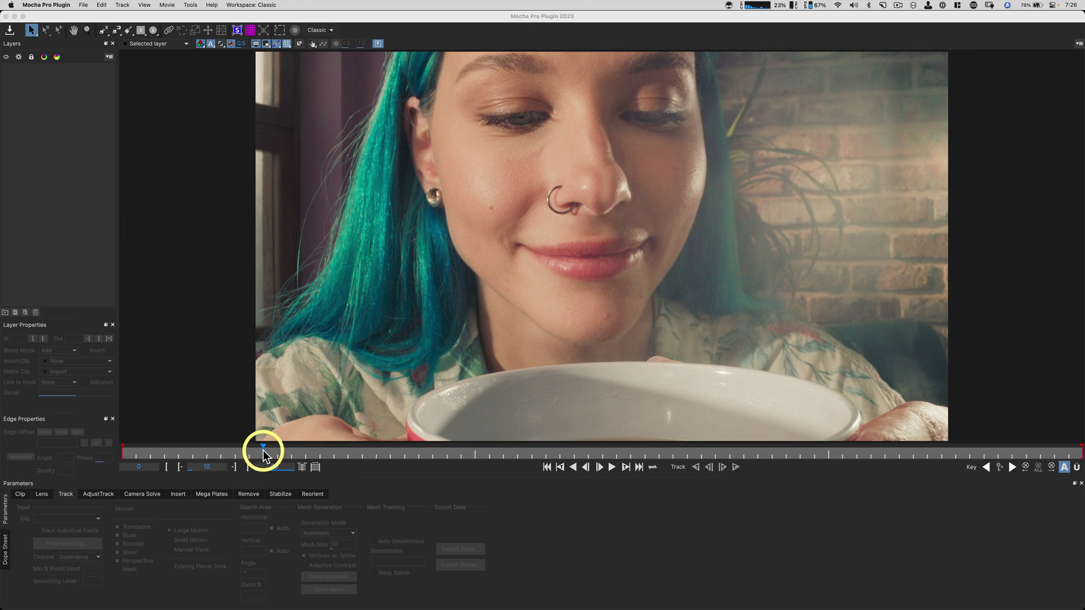
pyautogui.moveTo(192, 457); pyautogui.dragTo(117, 453)
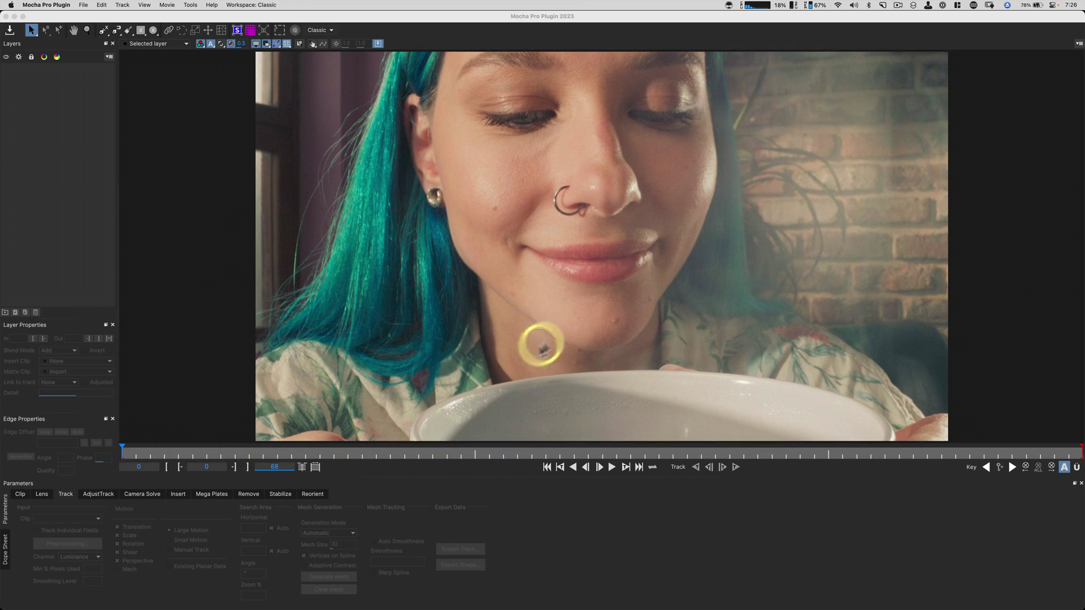
# - Draw a closed 12-point X-spline around the chin, from just below the lower lip to the jawline, on frame 0
pyautogui.press('x')
pyautogui.moveTo(515, 278); pyautogui.dragTo(424, 250)
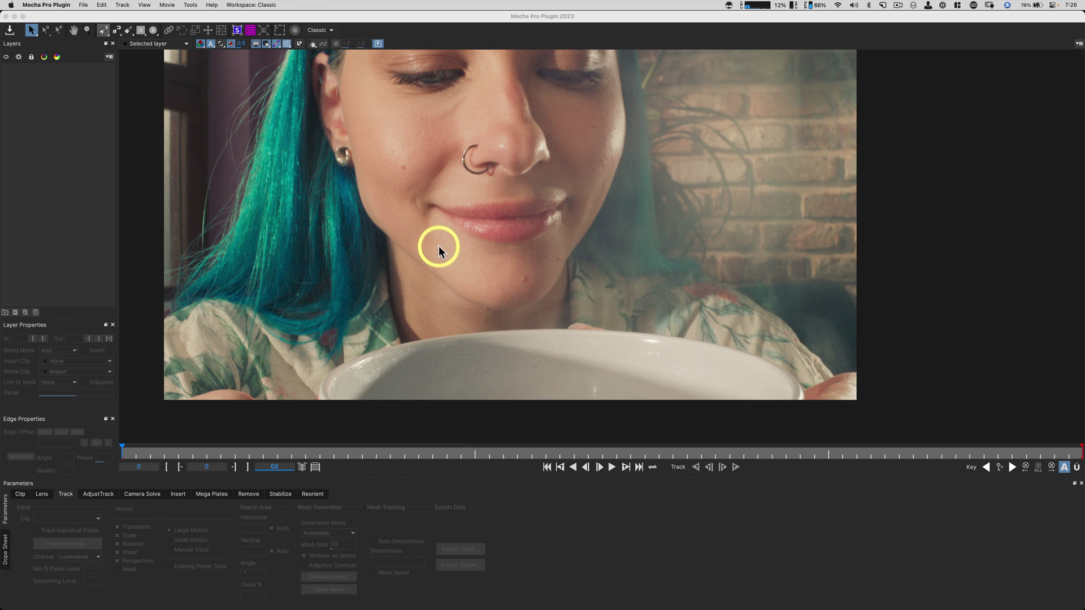
pyautogui.press('z')
pyautogui.moveTo(447, 256); pyautogui.dragTo(442, 226)
pyautogui.press('s')
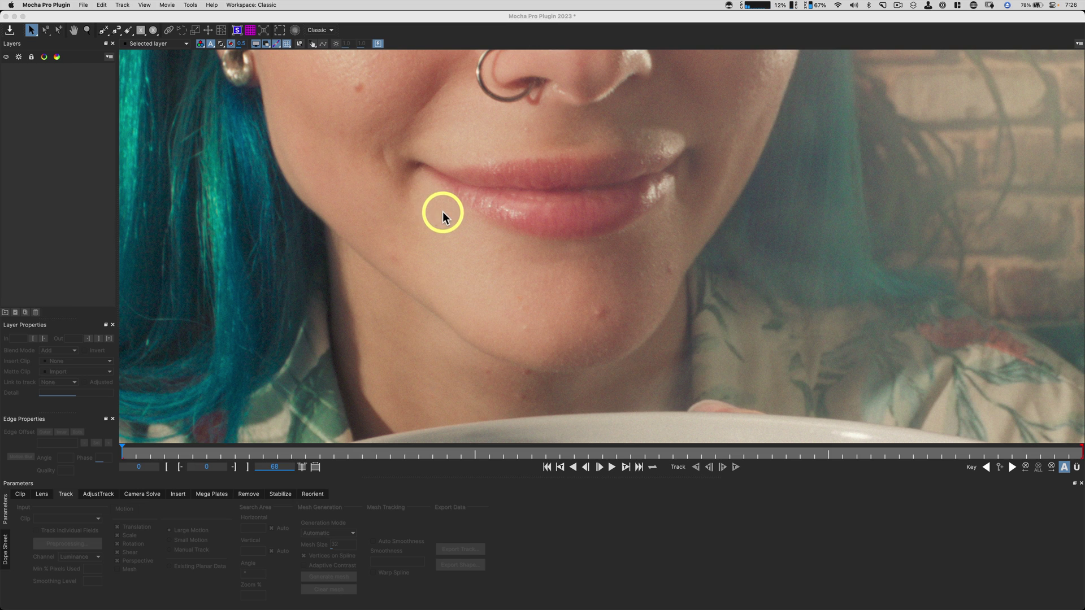
pyautogui.click(103, 31)
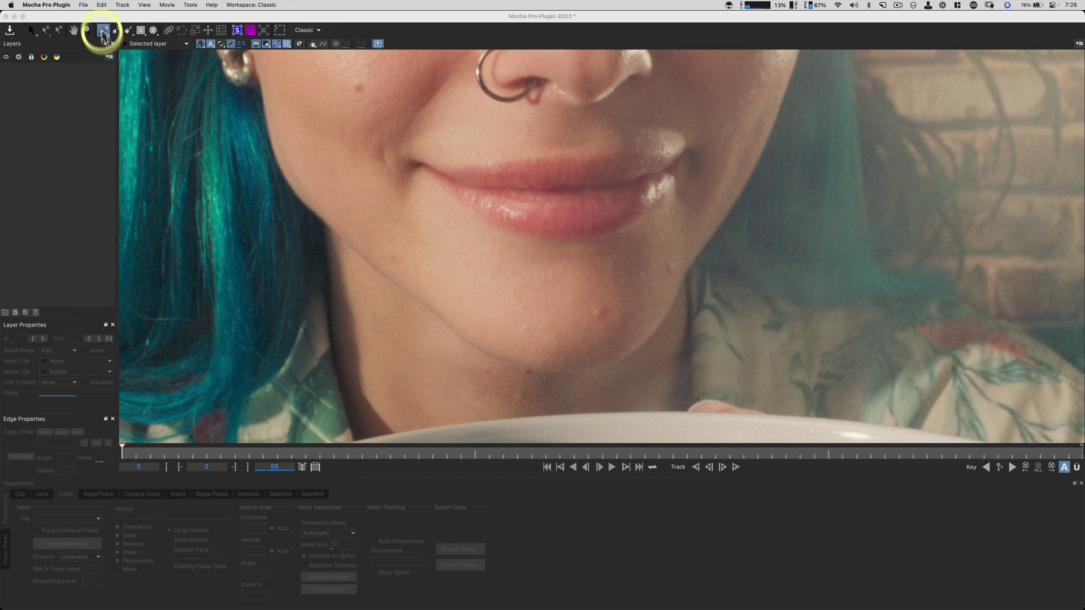
pyautogui.click(429, 213)
pyautogui.click(471, 236)
pyautogui.click(522, 258)
pyautogui.click(562, 264)
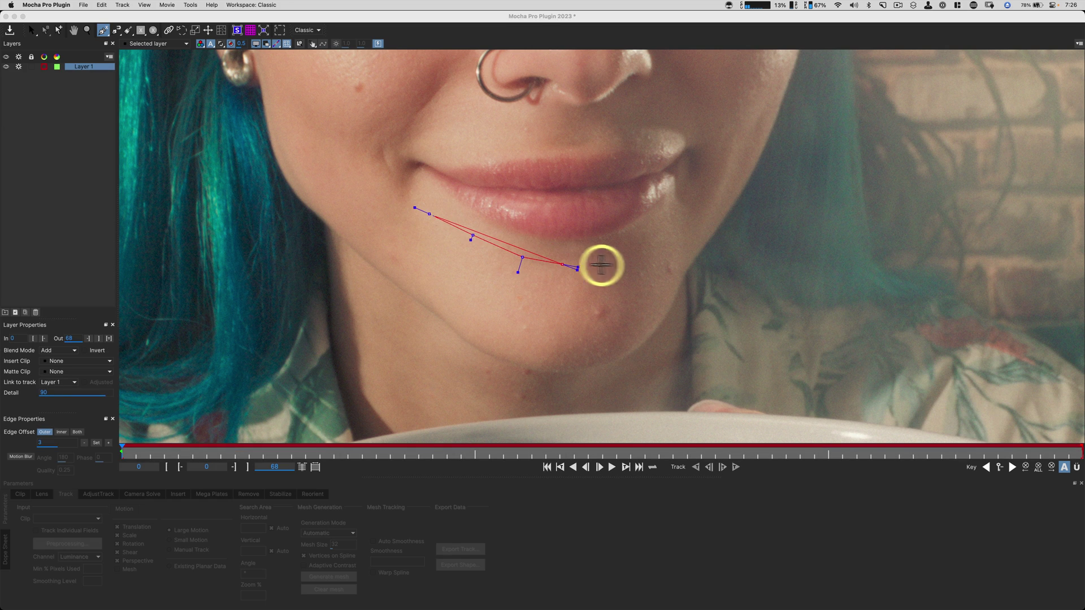
pyautogui.click(615, 261)
pyautogui.click(638, 271)
pyautogui.click(644, 307)
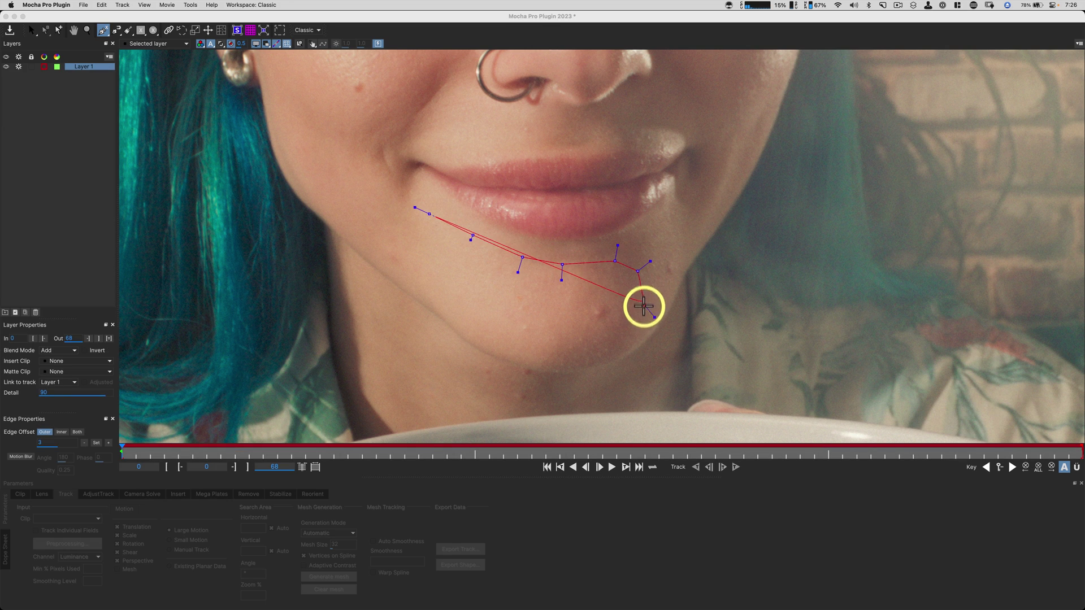
pyautogui.click(628, 333)
pyautogui.click(588, 356)
pyautogui.click(508, 348)
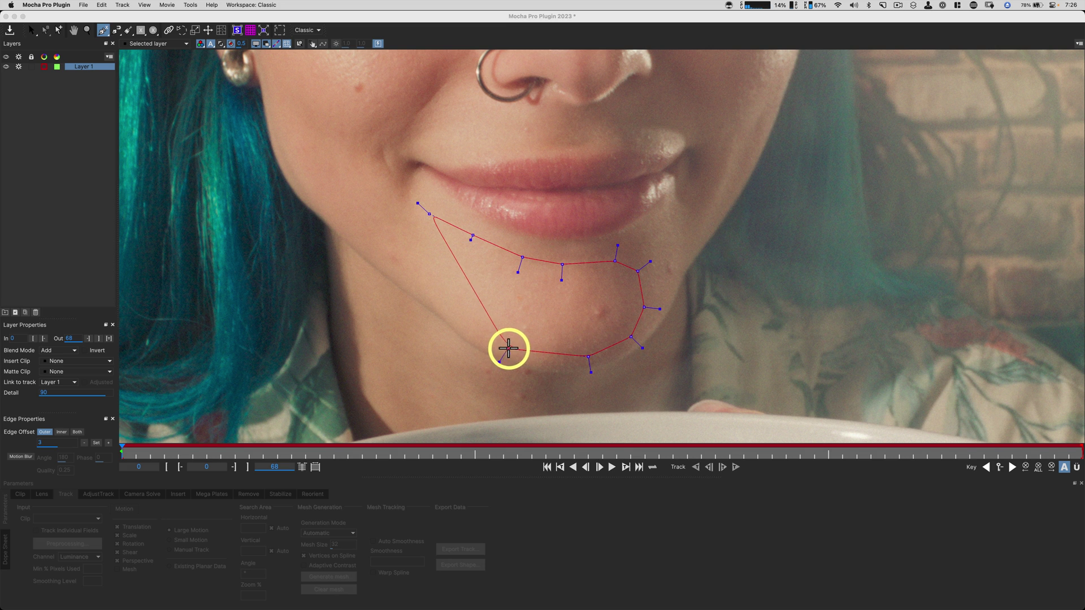
pyautogui.click(433, 297)
pyautogui.rightClick(414, 247)
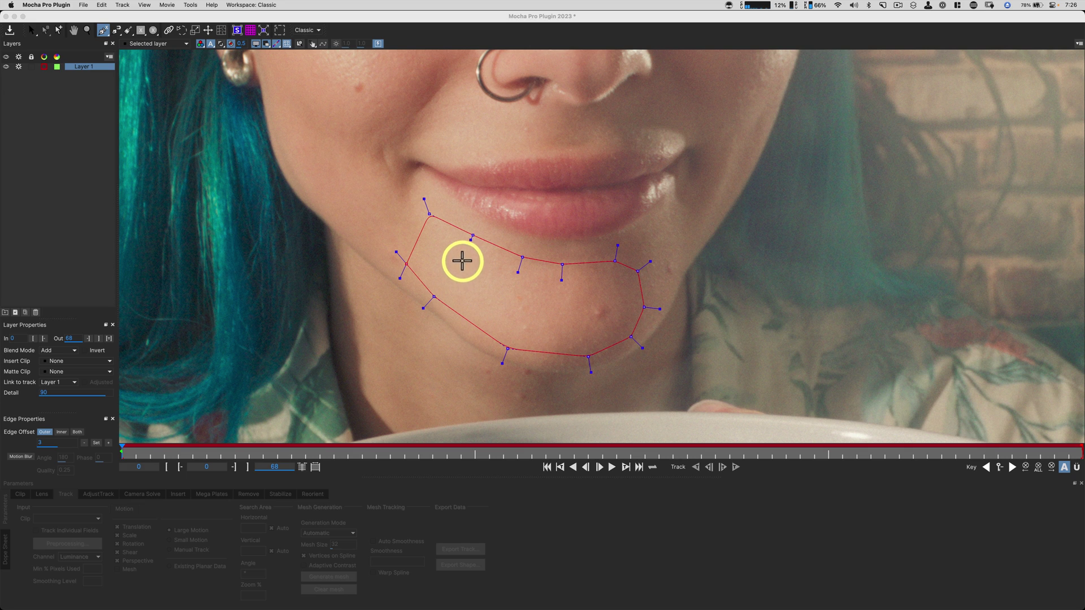
# - Finish the chin spline, show the layer's planar surface and move it over the blemish on the chin
pyautogui.rightClick(452, 261)
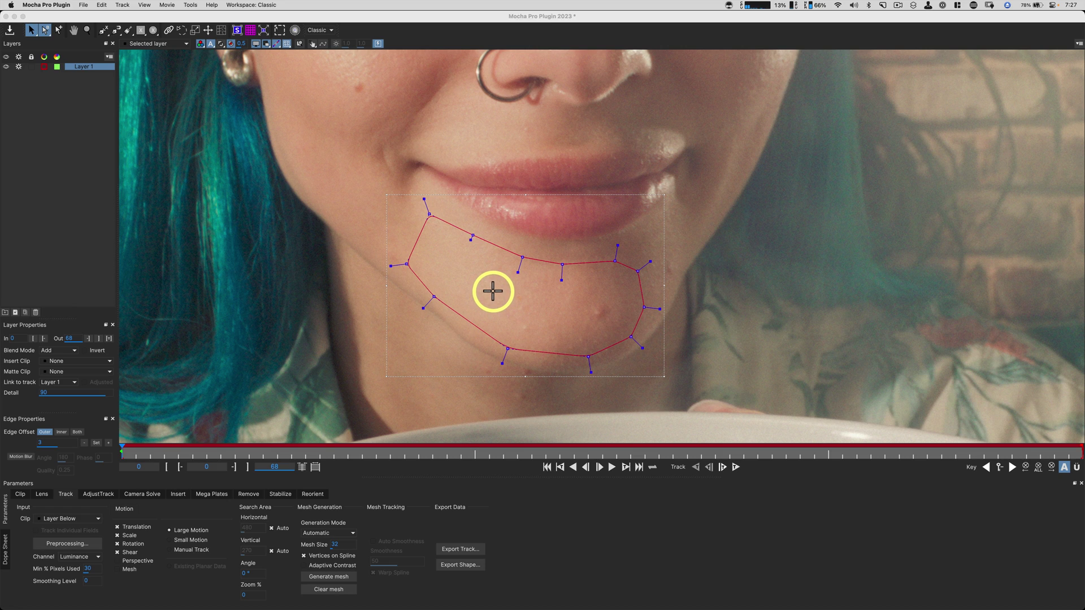
pyautogui.click(237, 31)
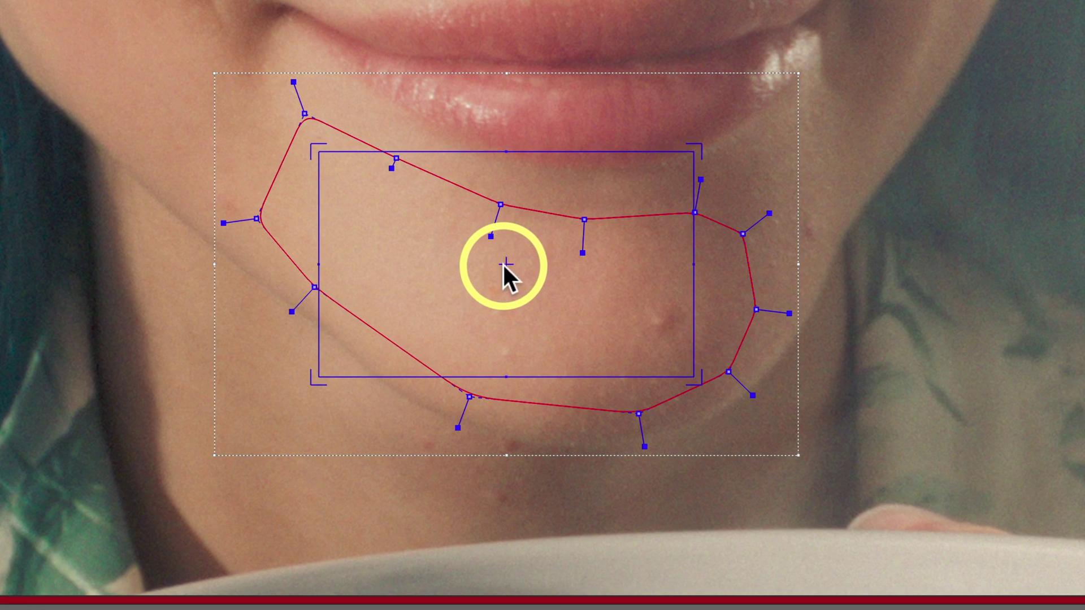
pyautogui.moveTo(526, 290); pyautogui.dragTo(662, 322)
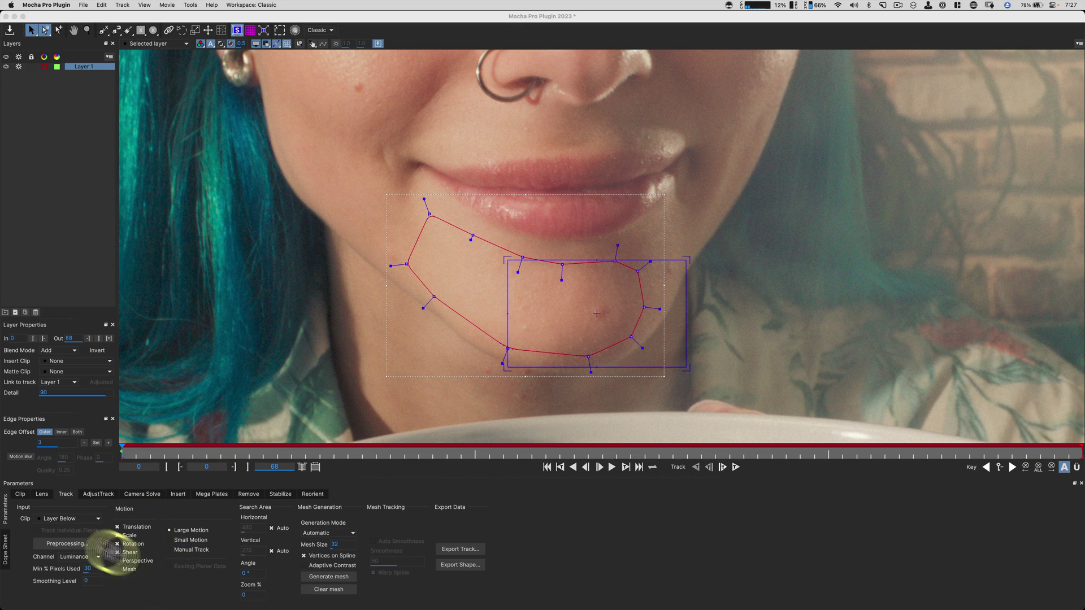
# - Switch the workspace to Essentials and back to Classic
pyautogui.click(327, 30)
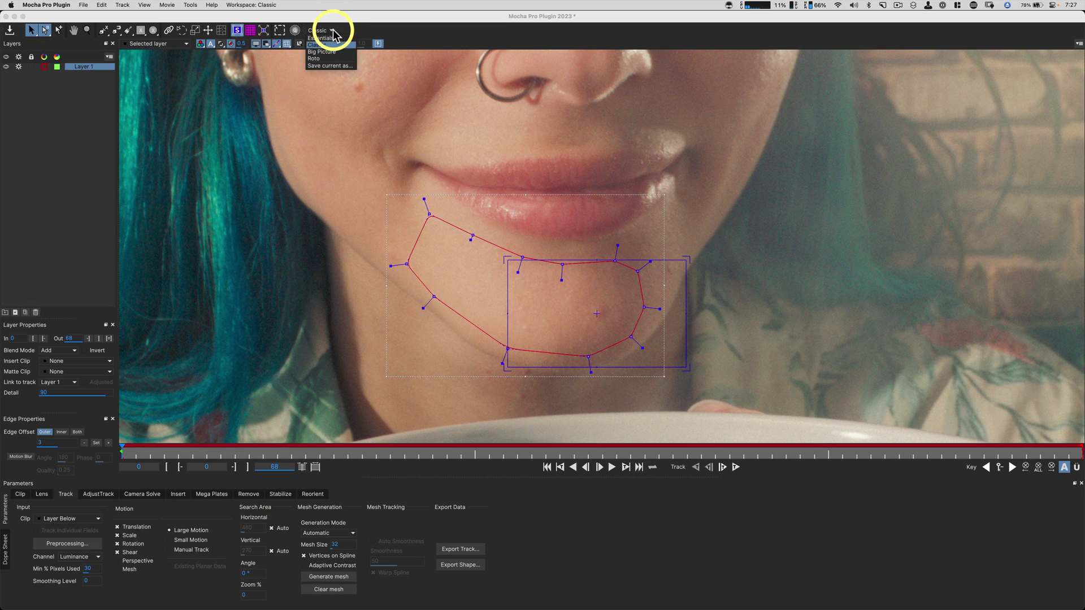
pyautogui.click(332, 35)
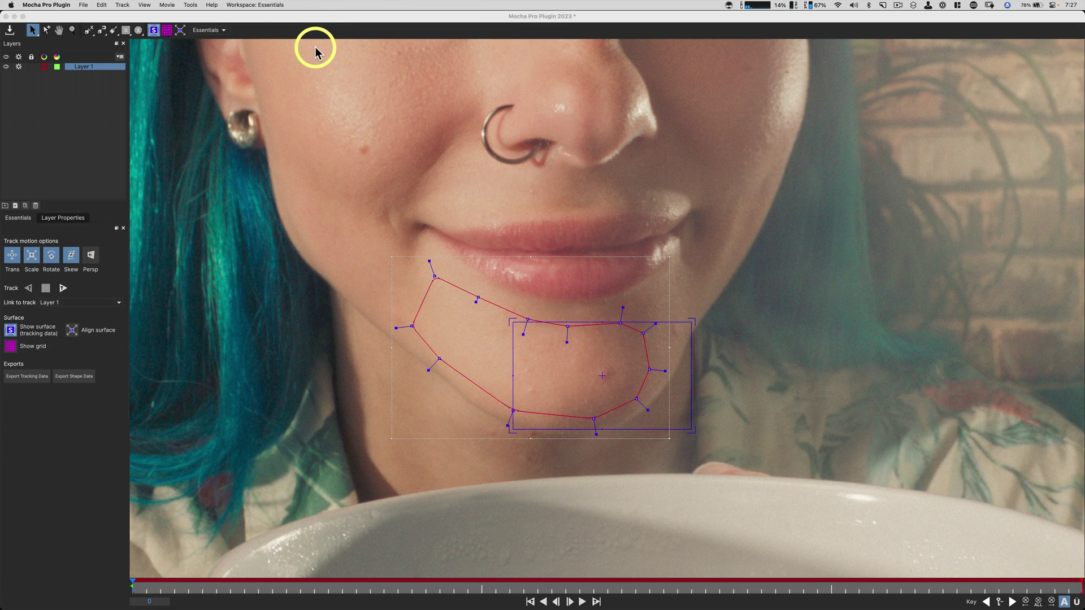
pyautogui.click(225, 31)
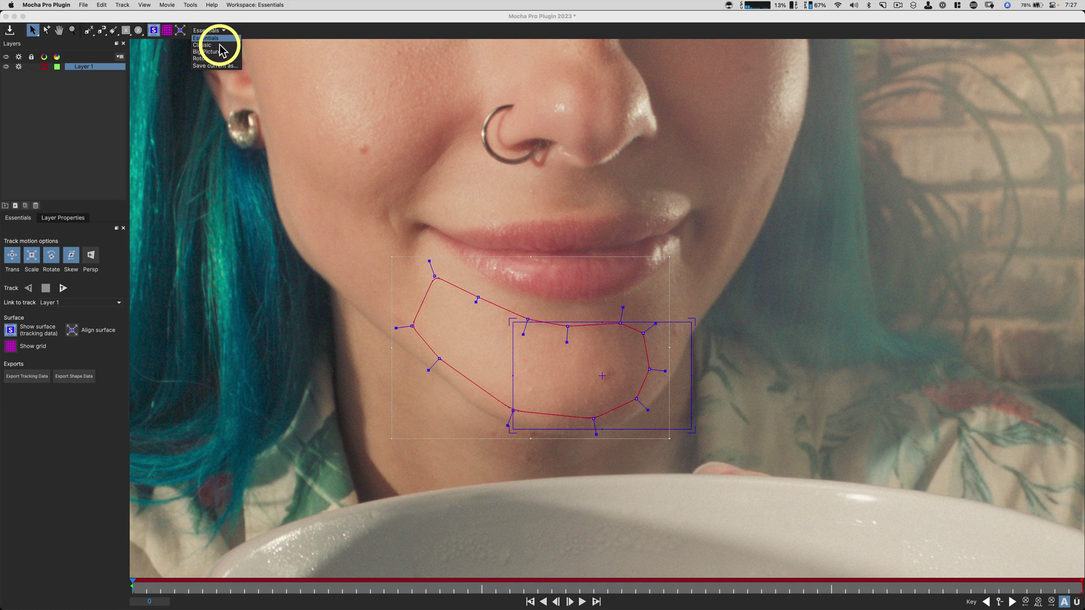
pyautogui.click(221, 45)
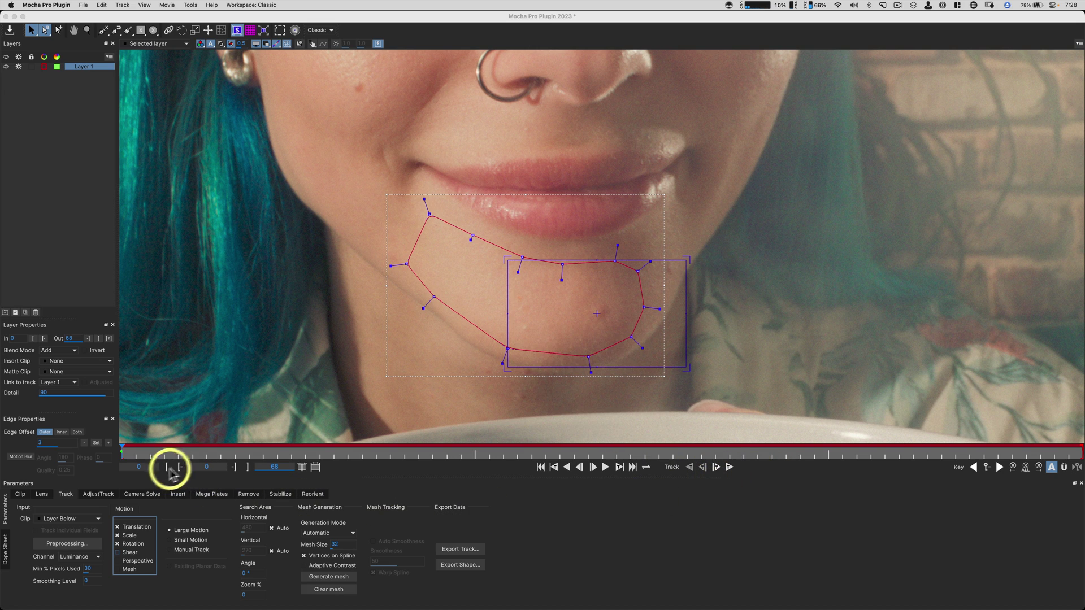
# - Track the chin layer forward to frame 68 using translation, scale and rotation without shear, and return to frame 0
pyautogui.click(729, 468)
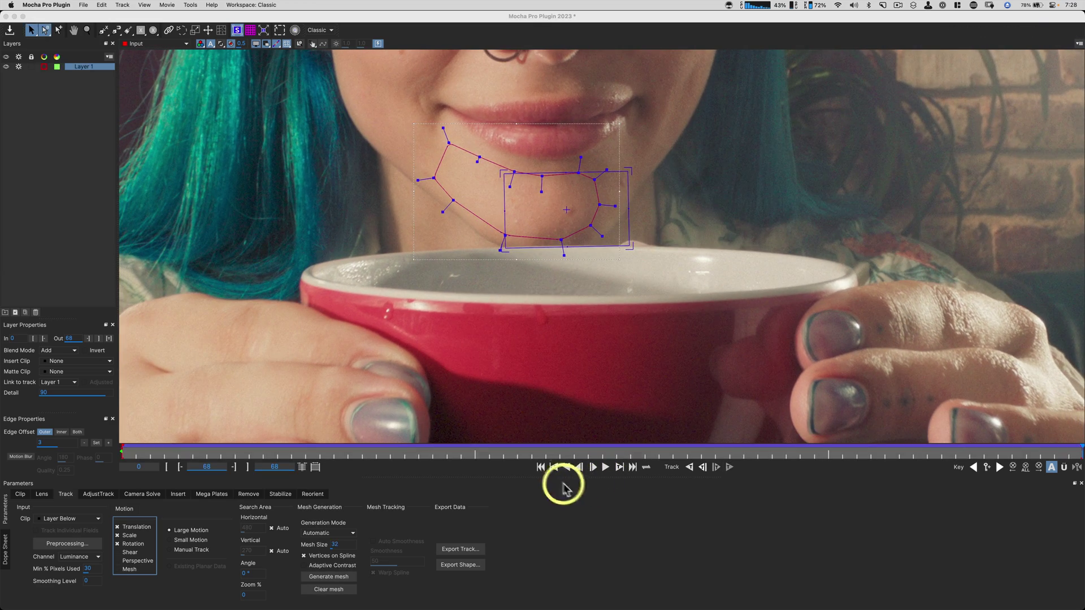
pyautogui.moveTo(468, 452); pyautogui.dragTo(90, 464)
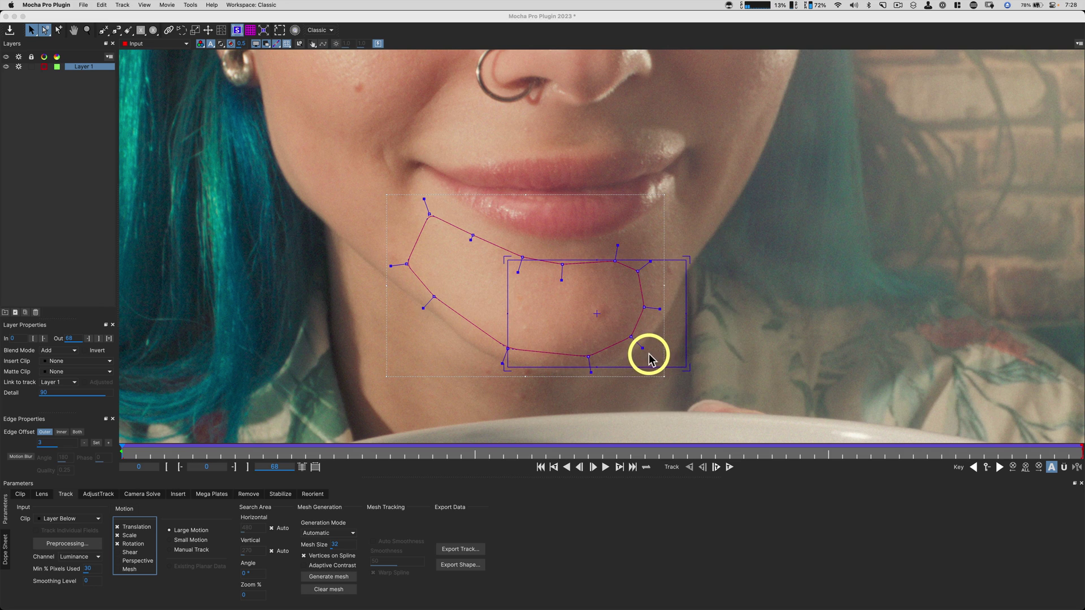
# - Move the four spline points along the chin's right edge inward and track the layer forward again
pyautogui.moveTo(648, 356); pyautogui.dragTo(605, 237)
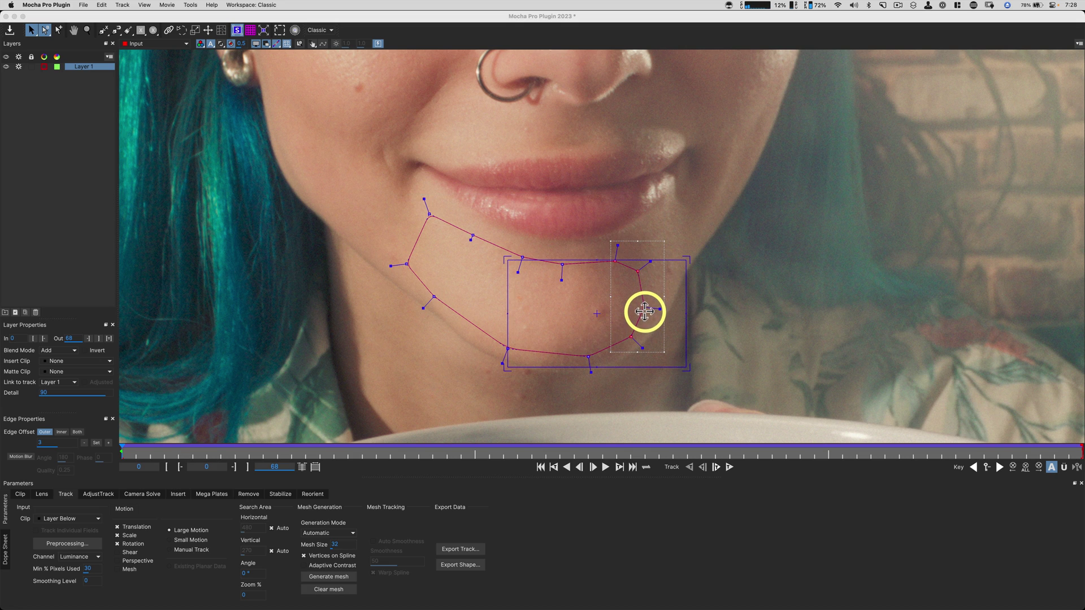
pyautogui.moveTo(645, 309); pyautogui.dragTo(618, 315)
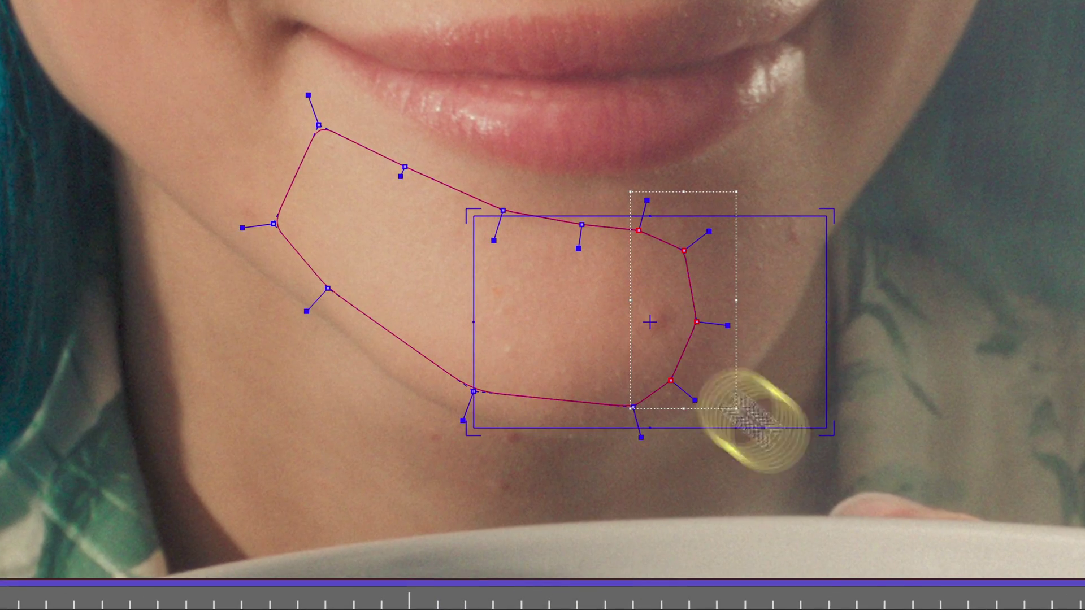
pyautogui.click(907, 606)
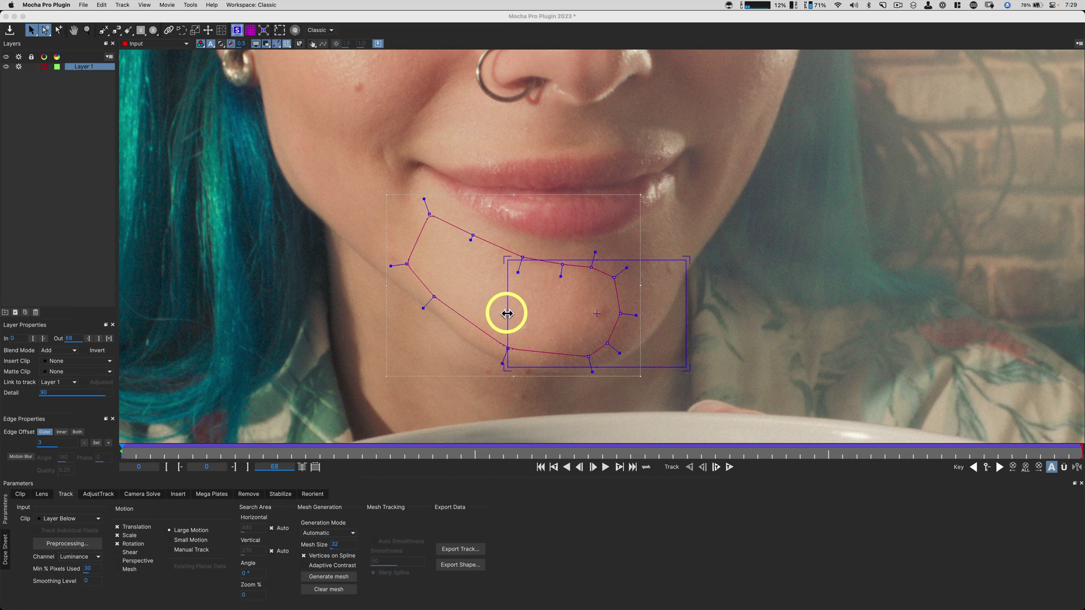
# - Widen and heighten the planar surface so it encloses the chin shape, and save the project
pyautogui.moveTo(506, 313); pyautogui.dragTo(405, 315)
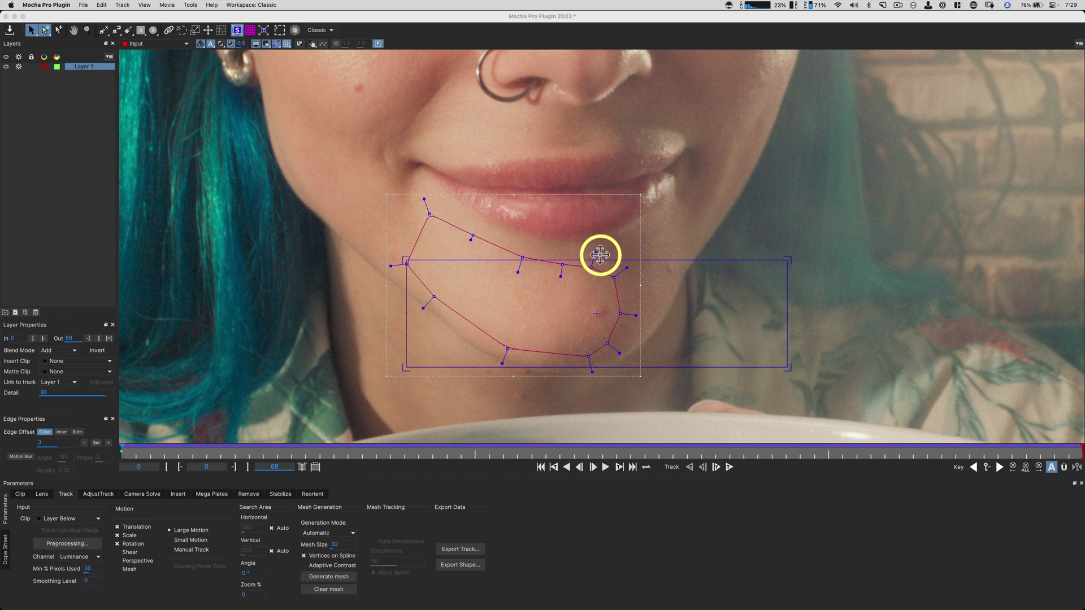
pyautogui.moveTo(597, 260); pyautogui.dragTo(593, 196)
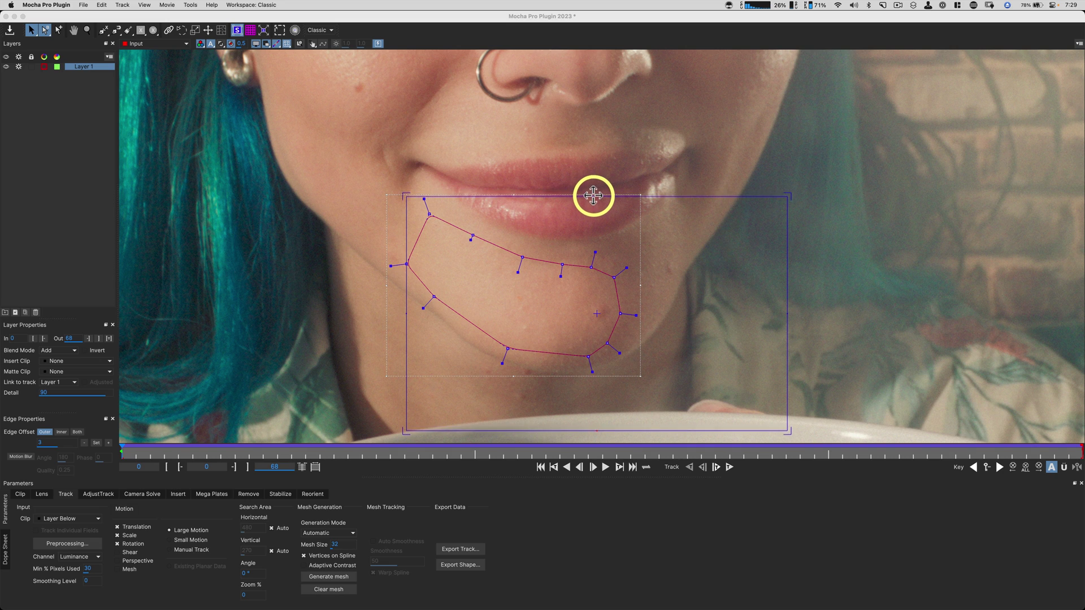
pyautogui.moveTo(593, 200); pyautogui.dragTo(593, 201)
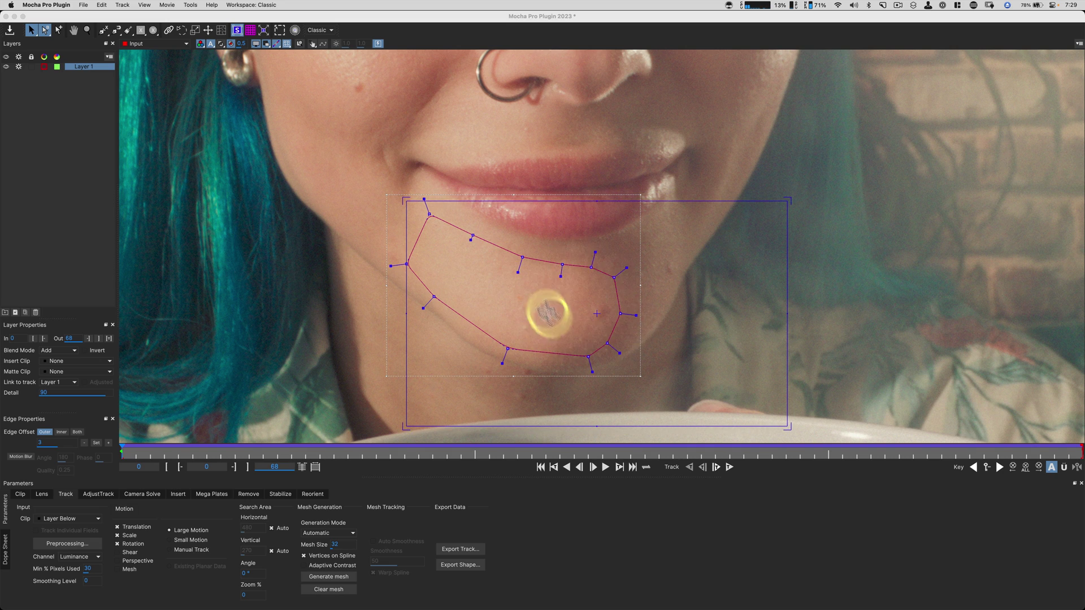
pyautogui.press('super+s')
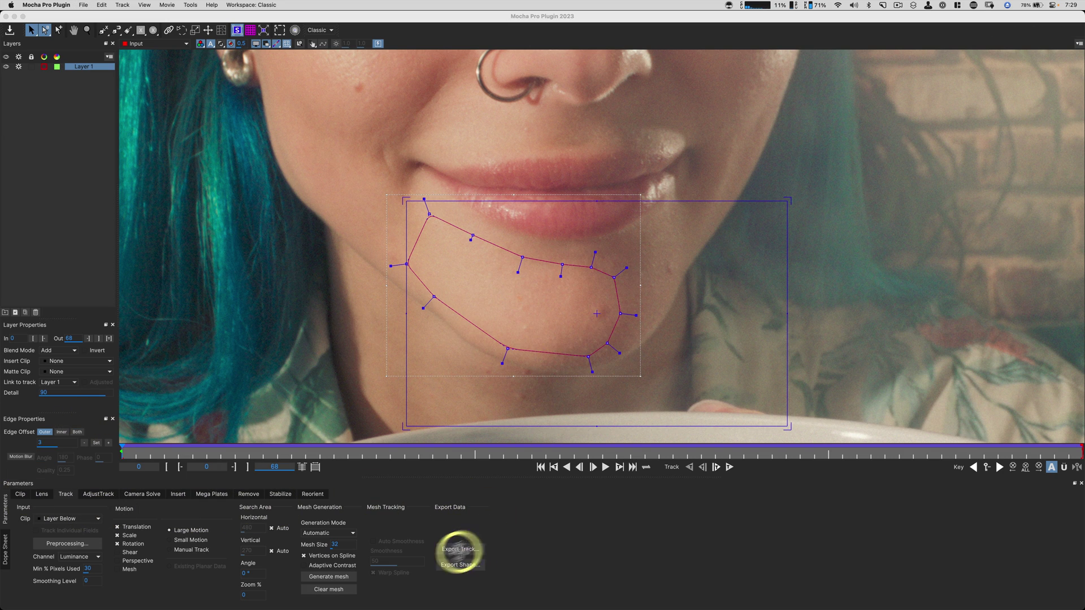
# - Export the tracking data to the clipboard as Blackmagic Fusion COMP Data (*.comp) and quit Mocha Pro
pyautogui.click(460, 549)
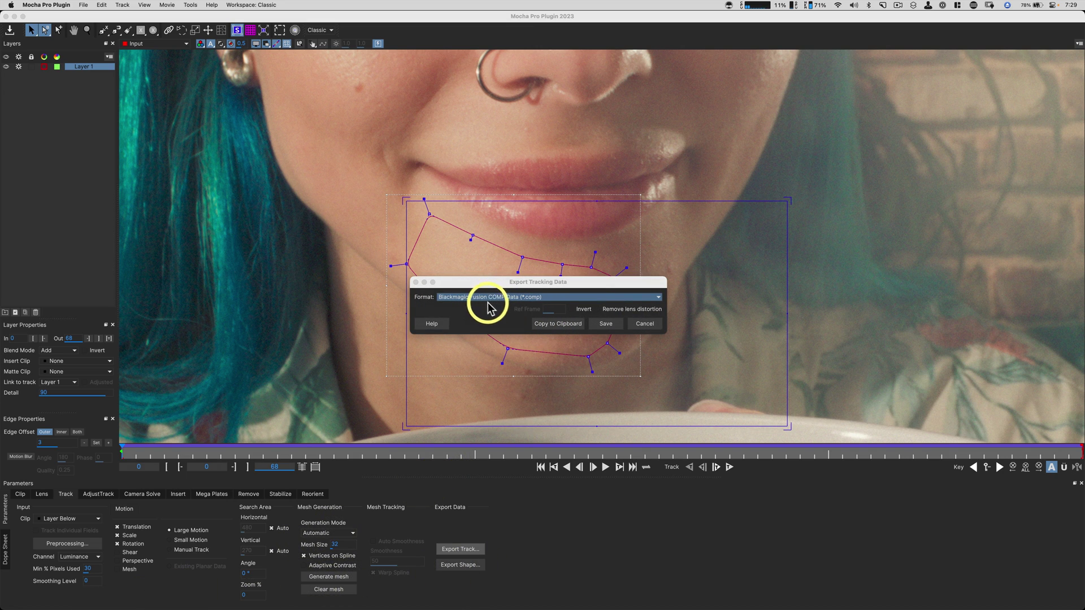
pyautogui.click(649, 297)
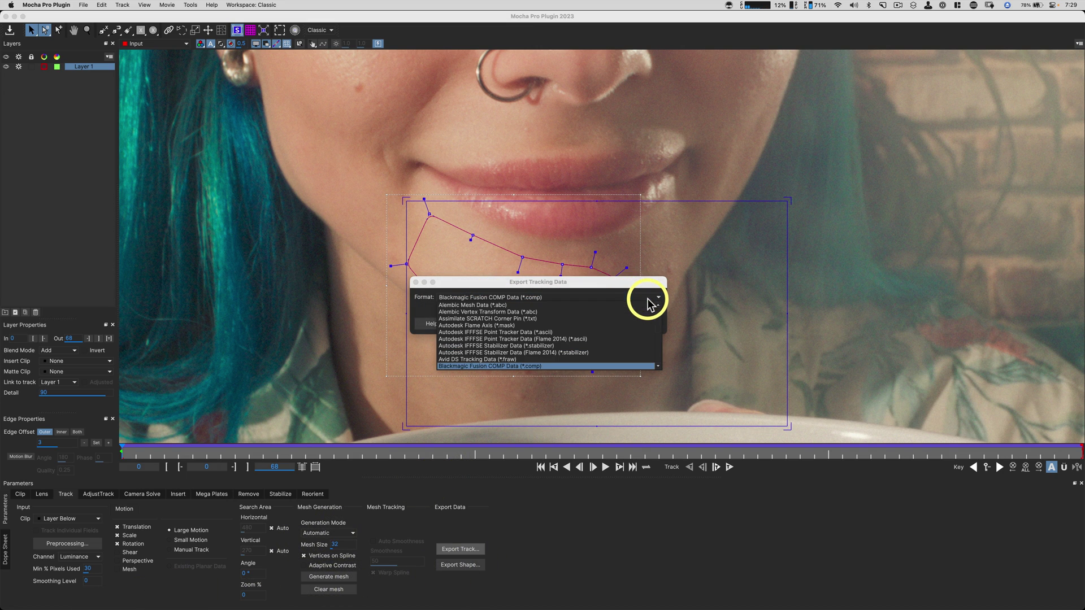
pyautogui.click(418, 308)
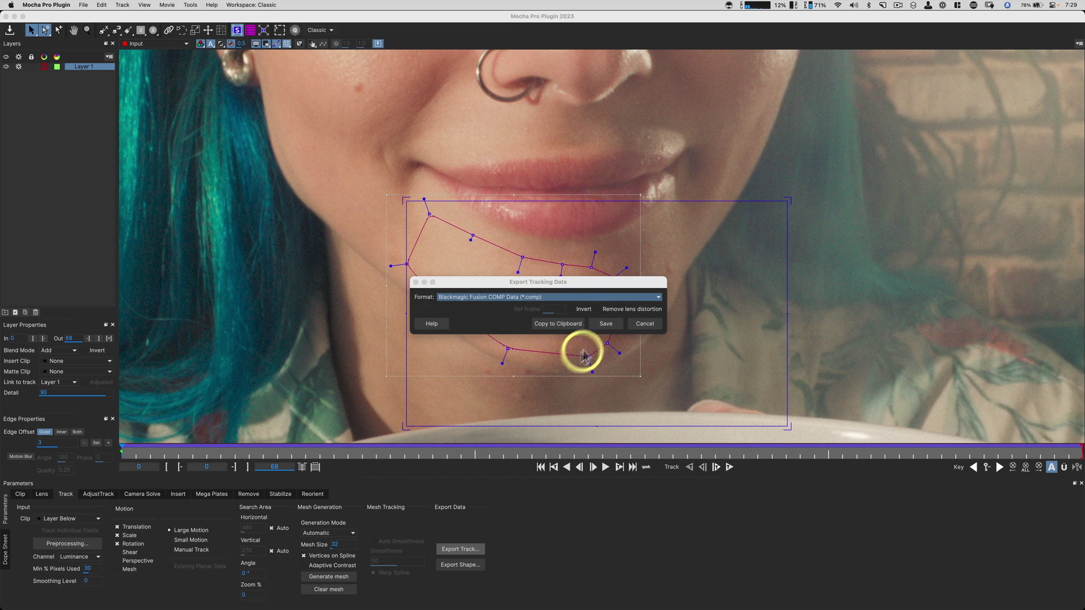
pyautogui.click(552, 322)
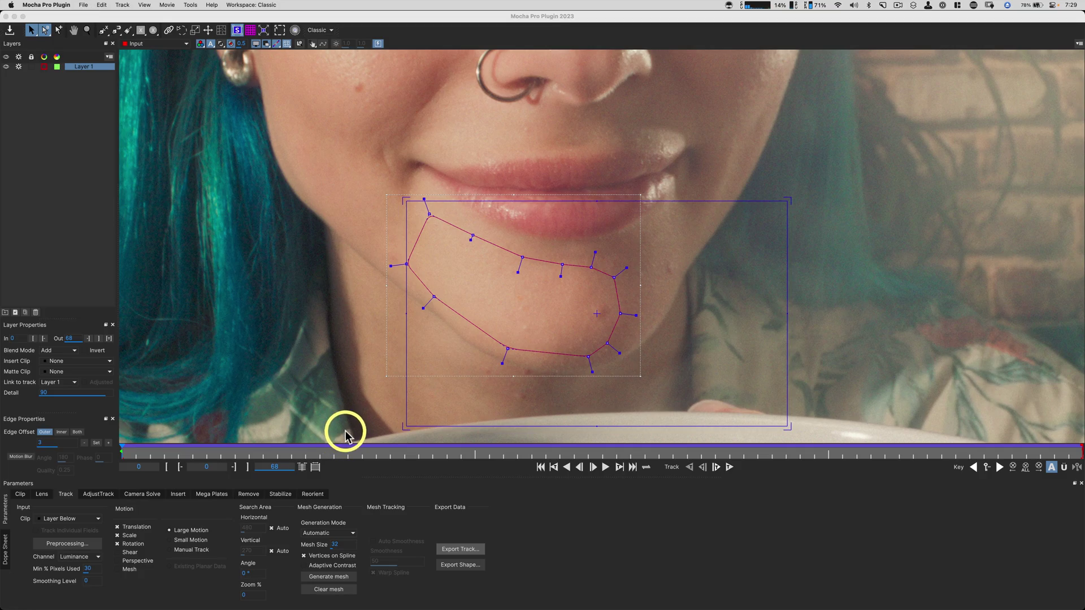
pyautogui.press('super+q')
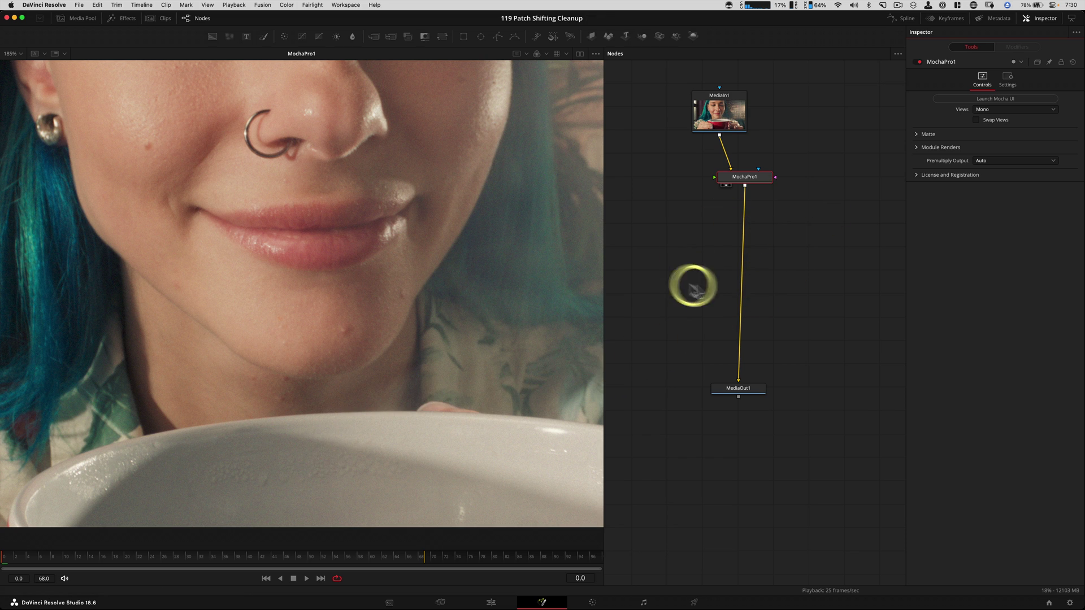
# - Move MochaPro1 aside, paste the tracking data into the node graph and delete the source node feeding Tracker1
pyautogui.moveTo(694, 289); pyautogui.dragTo(768, 302)
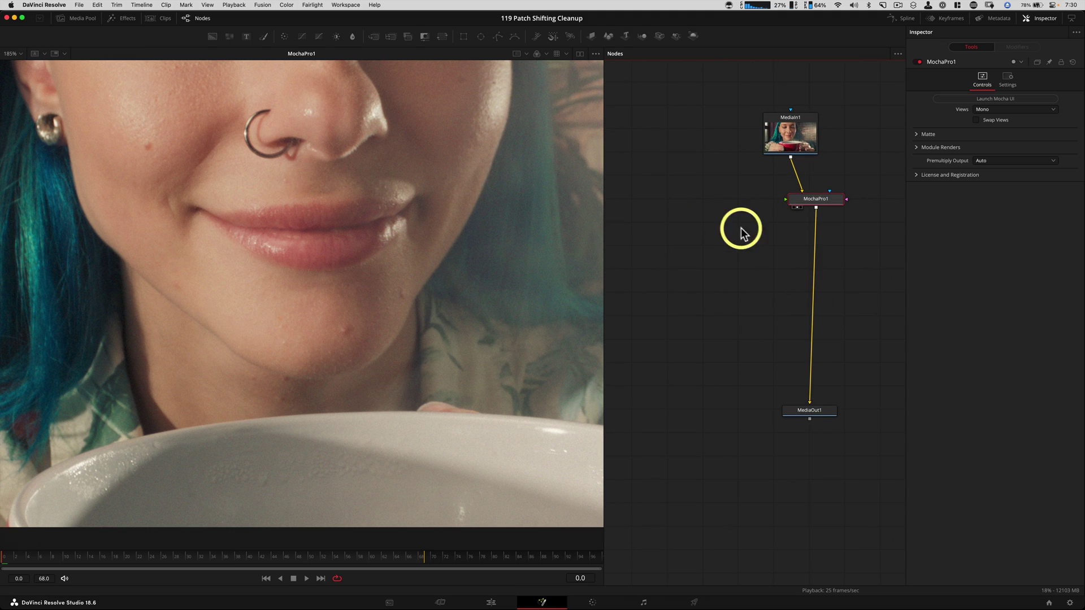
pyautogui.moveTo(809, 199); pyautogui.dragTo(879, 199)
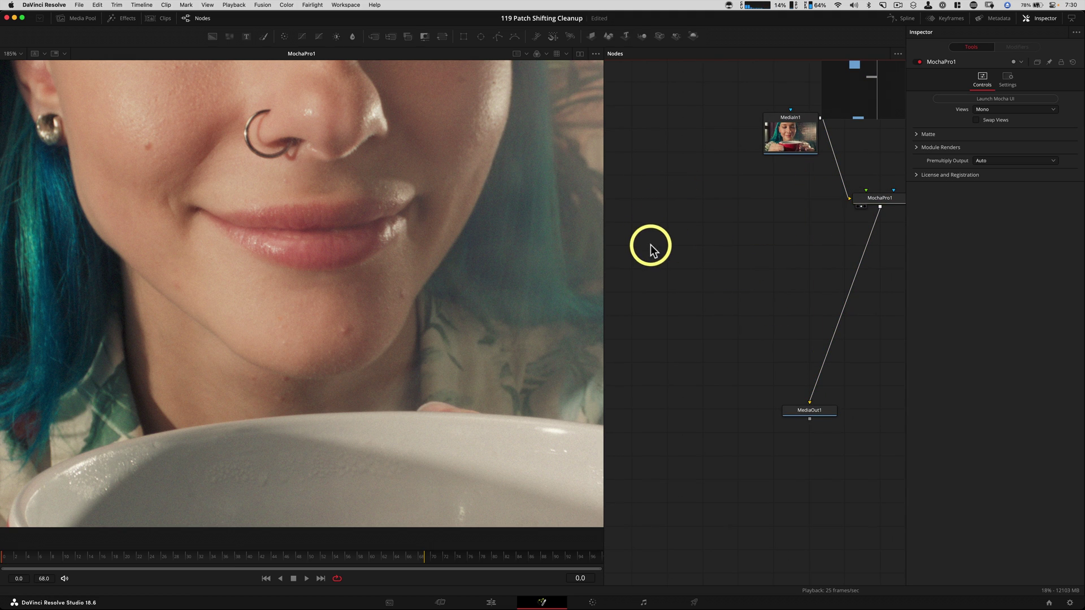
pyautogui.hotkey('ctrl', 'v')
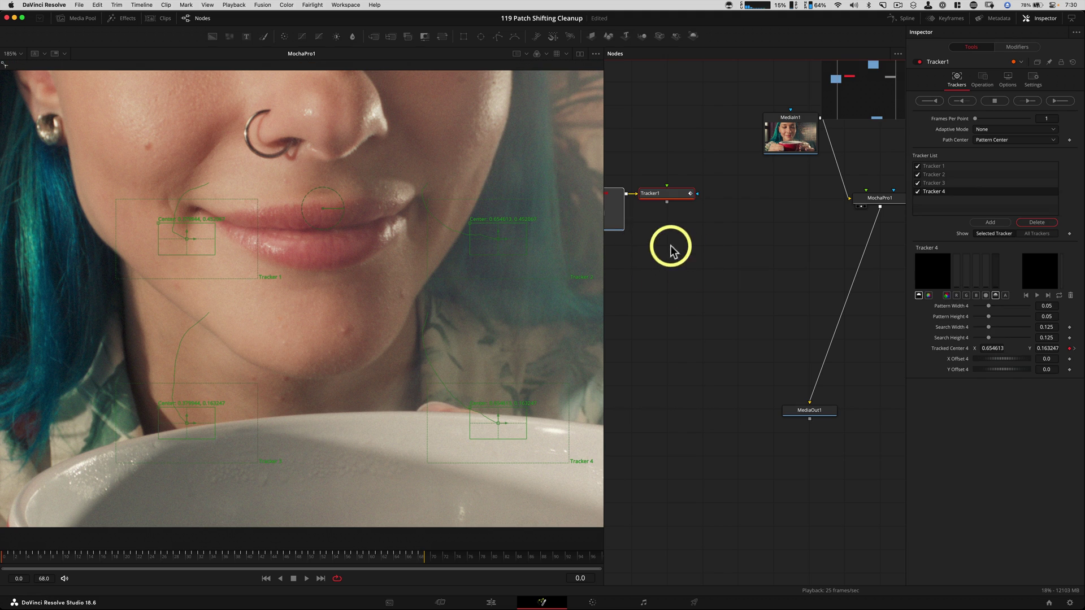
pyautogui.moveTo(616, 165); pyautogui.dragTo(642, 287)
pyautogui.press('Delete')
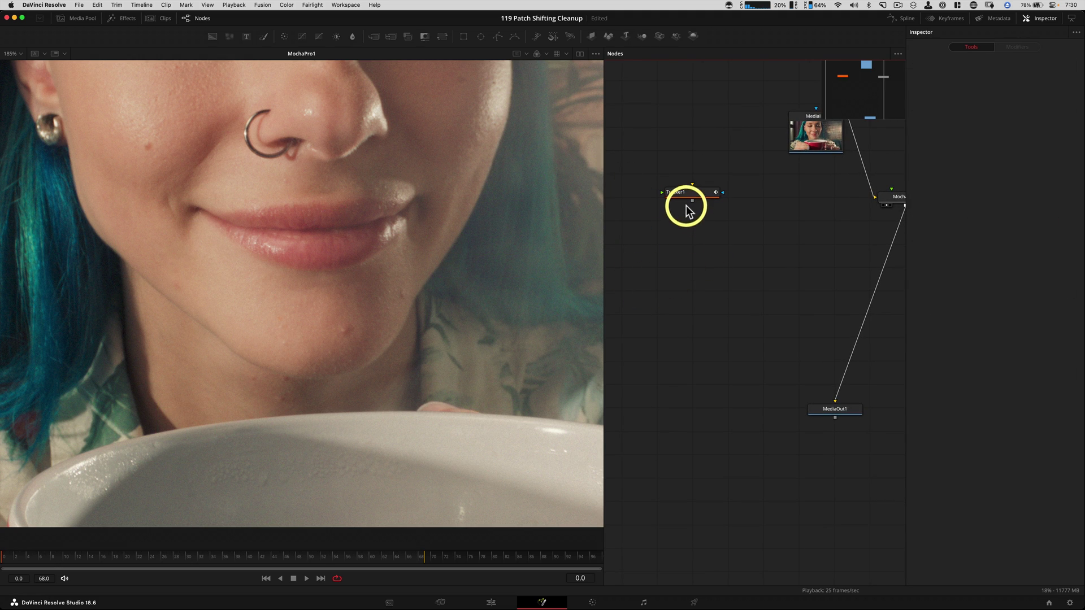
# - Connect MediaIn1 to both the background and foreground inputs of Tracker1 and show Tracker1 in the viewer
pyautogui.click(689, 202)
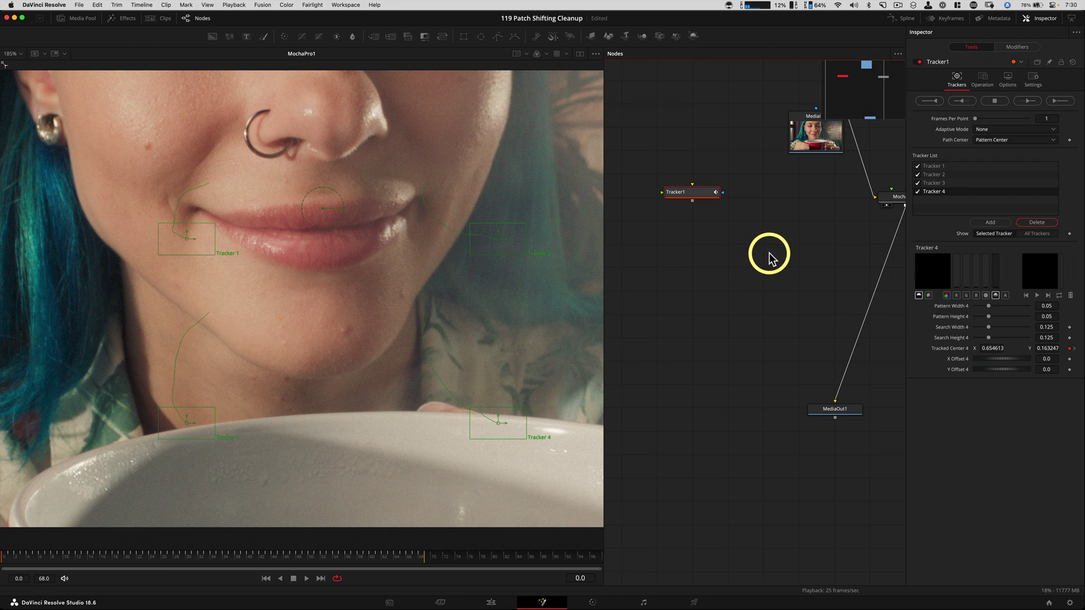
pyautogui.moveTo(710, 203); pyautogui.dragTo(748, 242)
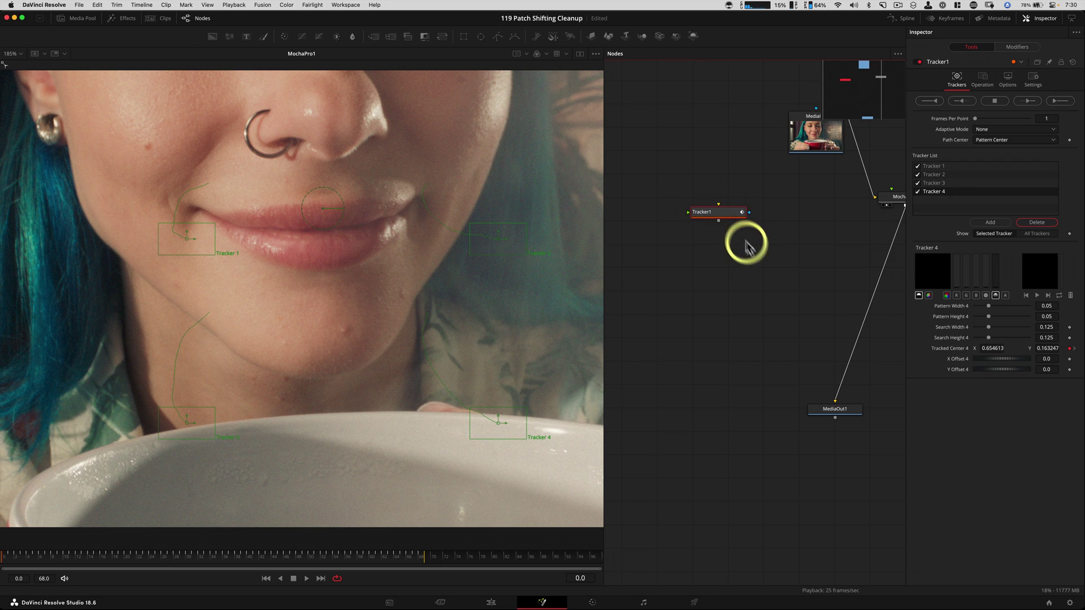
pyautogui.scroll(-2, 726, 260)
pyautogui.scroll(-1, 763, 226)
pyautogui.moveTo(779, 164); pyautogui.dragTo(746, 128)
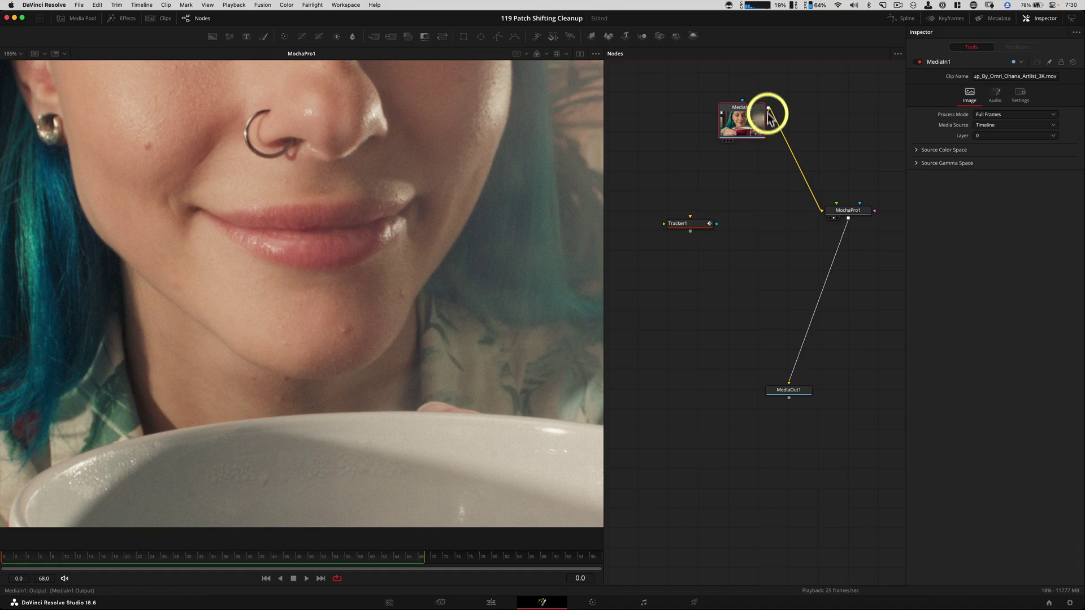
pyautogui.moveTo(768, 109); pyautogui.dragTo(690, 224)
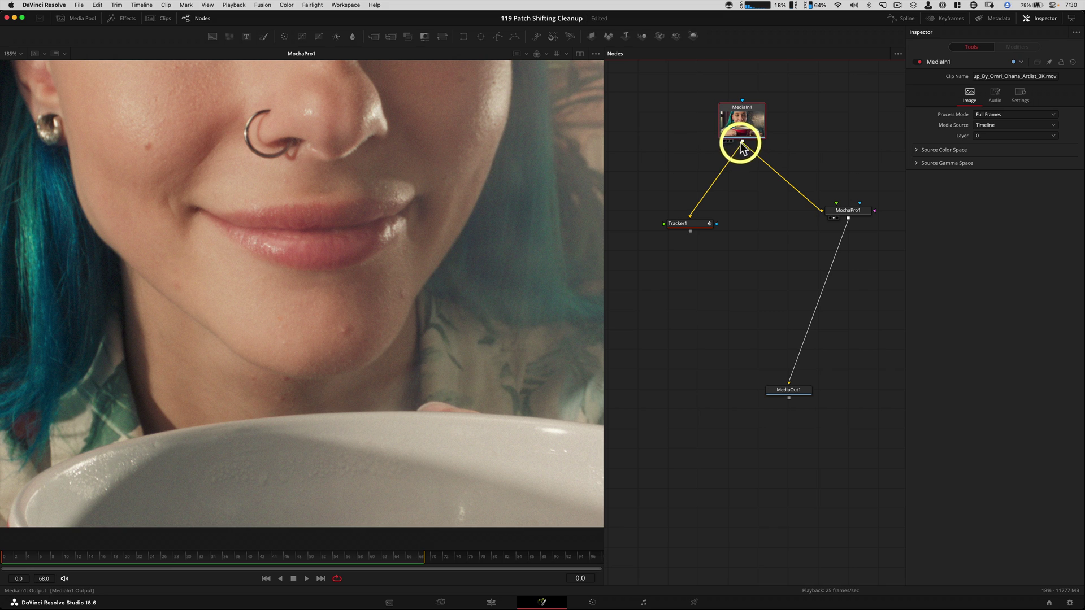
pyautogui.moveTo(740, 143); pyautogui.dragTo(329, 375)
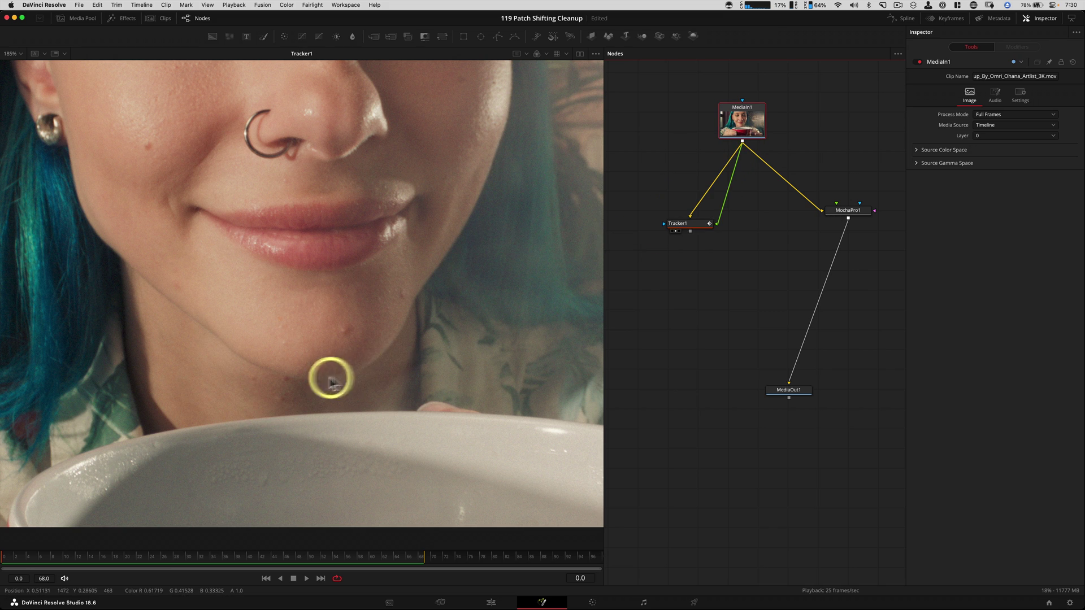
# - Set Tracker1's operation to Perspective Positioning and its merge mode to FG only
pyautogui.moveTo(685, 225); pyautogui.dragTo(701, 226)
pyautogui.click(700, 226)
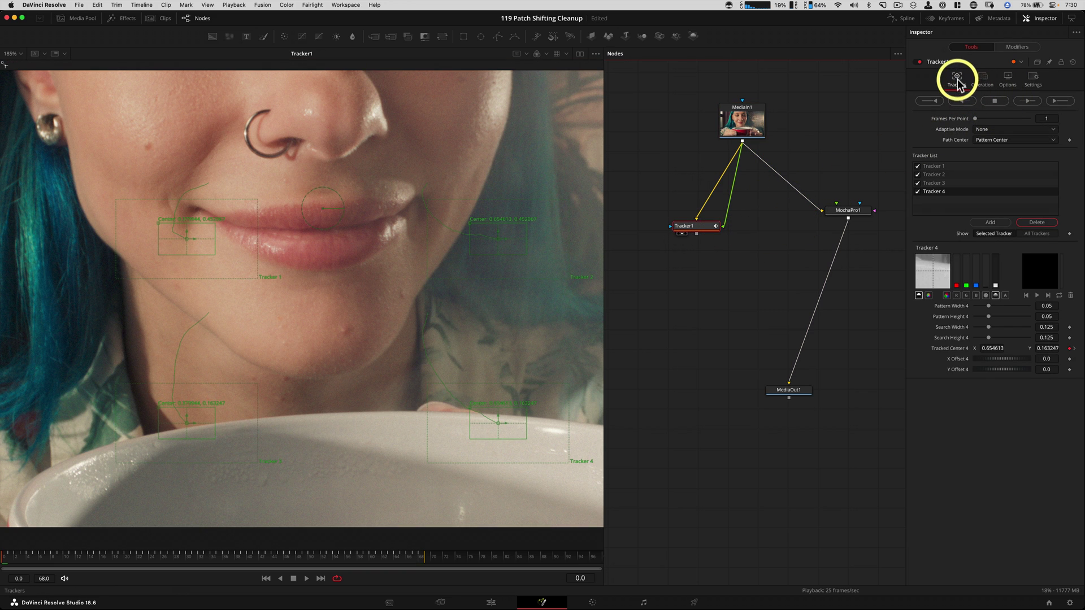
pyautogui.click(985, 83)
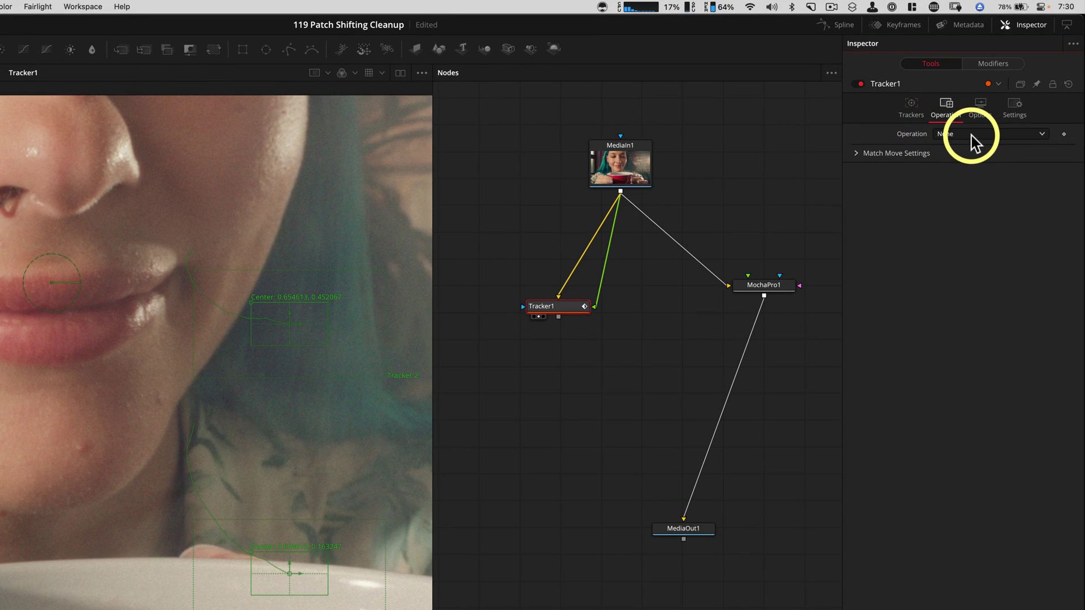
pyautogui.click(1004, 98)
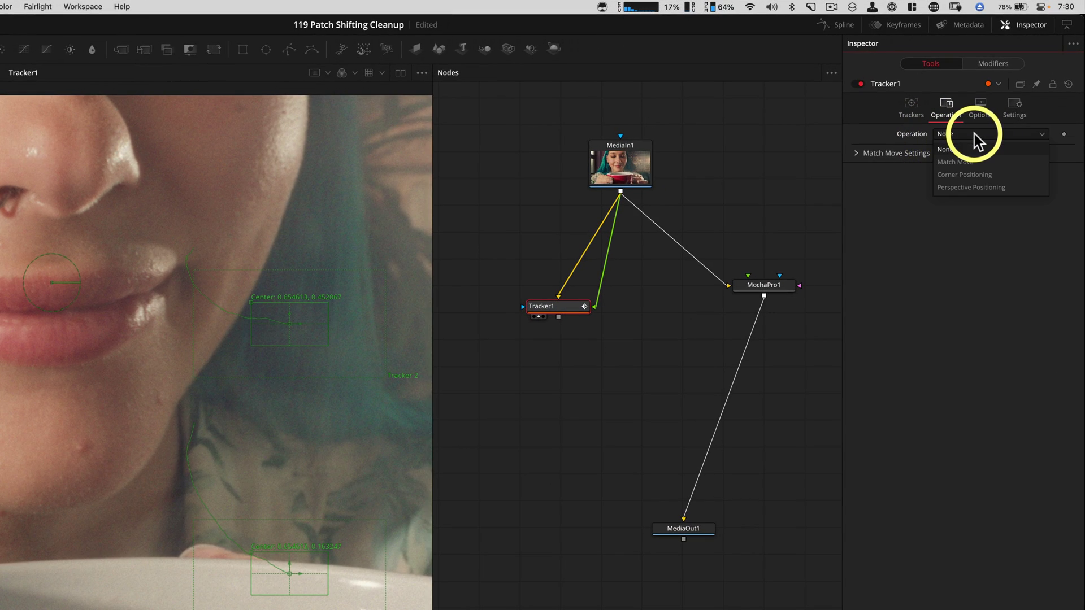
pyautogui.click(1024, 189)
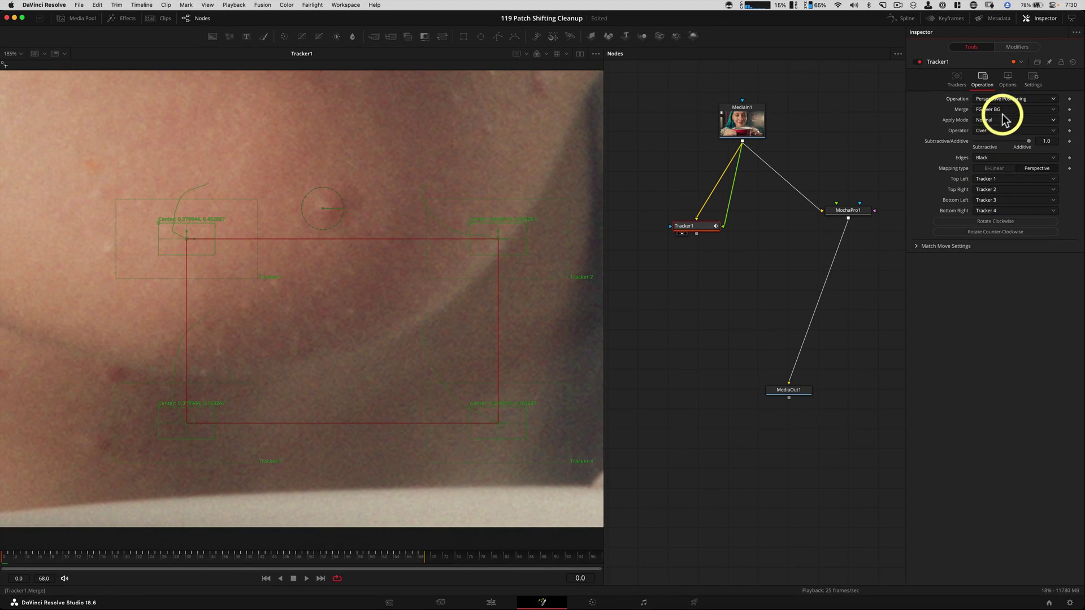
pyautogui.click(999, 134)
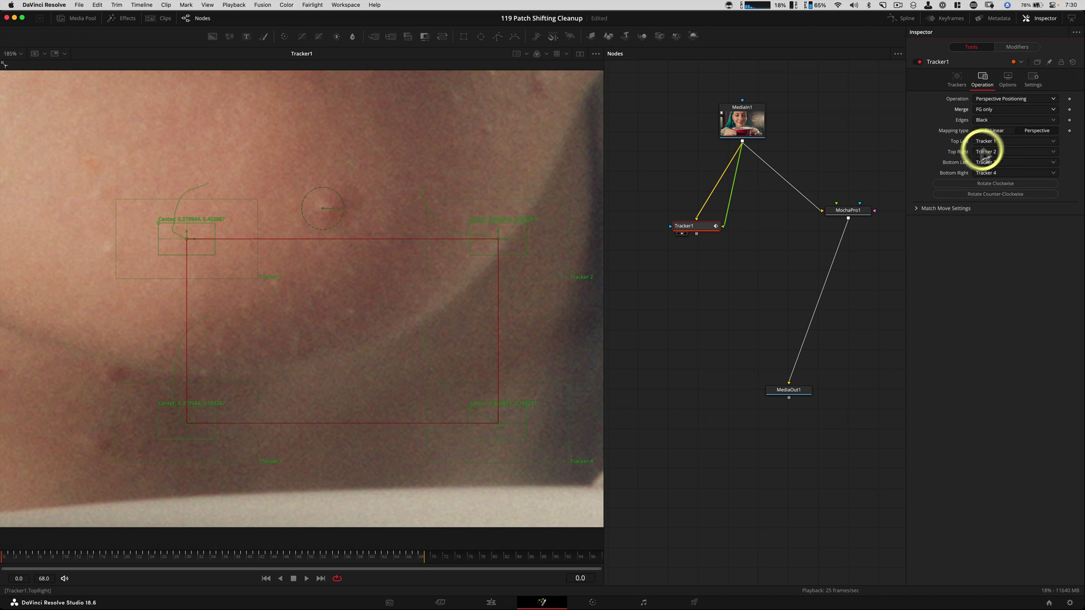
# - Play back the stabilised chin from Tracker1 in the viewer to check how steady it is
pyautogui.scroll(-5, 436, 320)
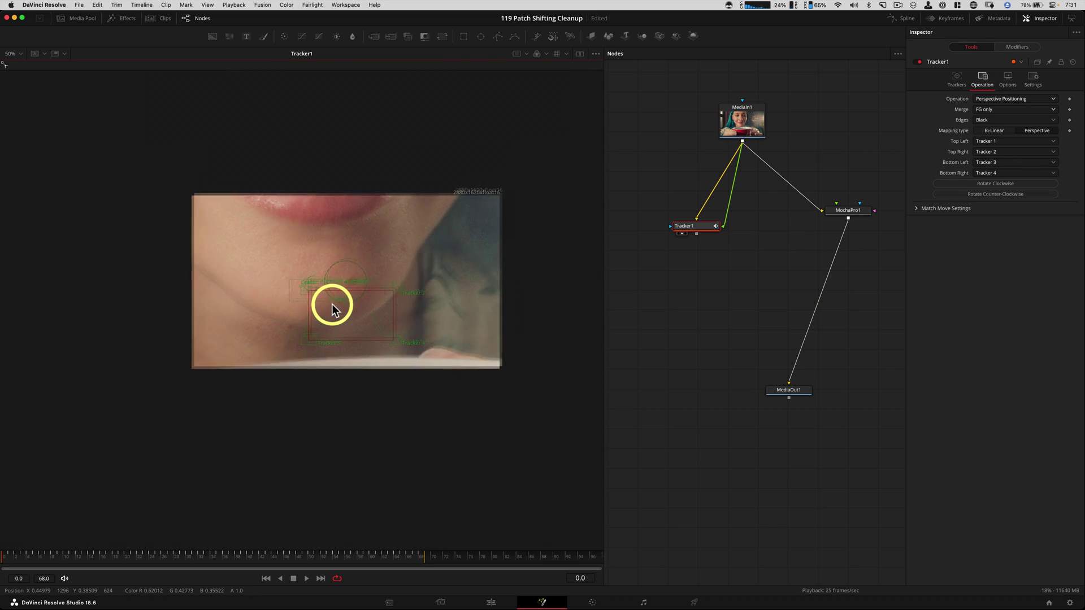
pyautogui.scroll(5, 328, 303)
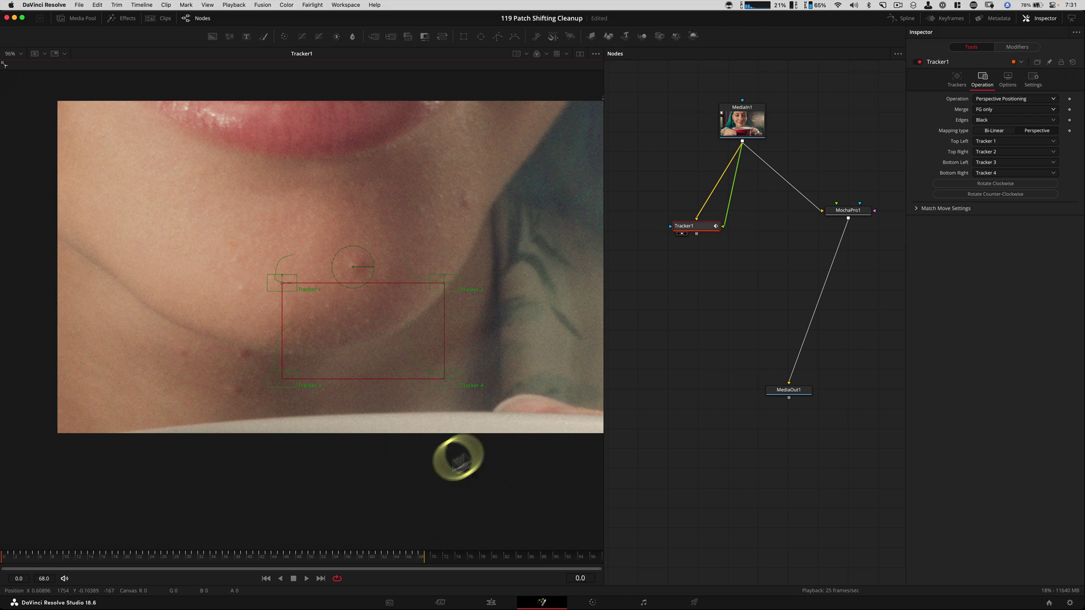
pyautogui.press('space')
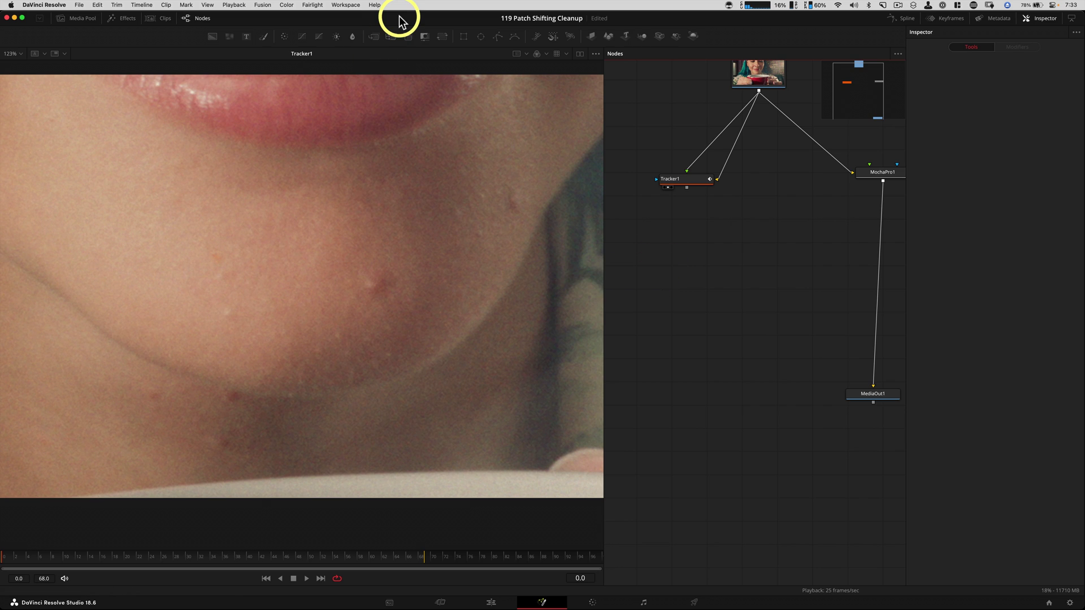
# - Add a Blur node and a Channel Booleans node side by side below Tracker1 in the node graph
pyautogui.hotkey('shift', 'space')
pyautogui.write('blur')
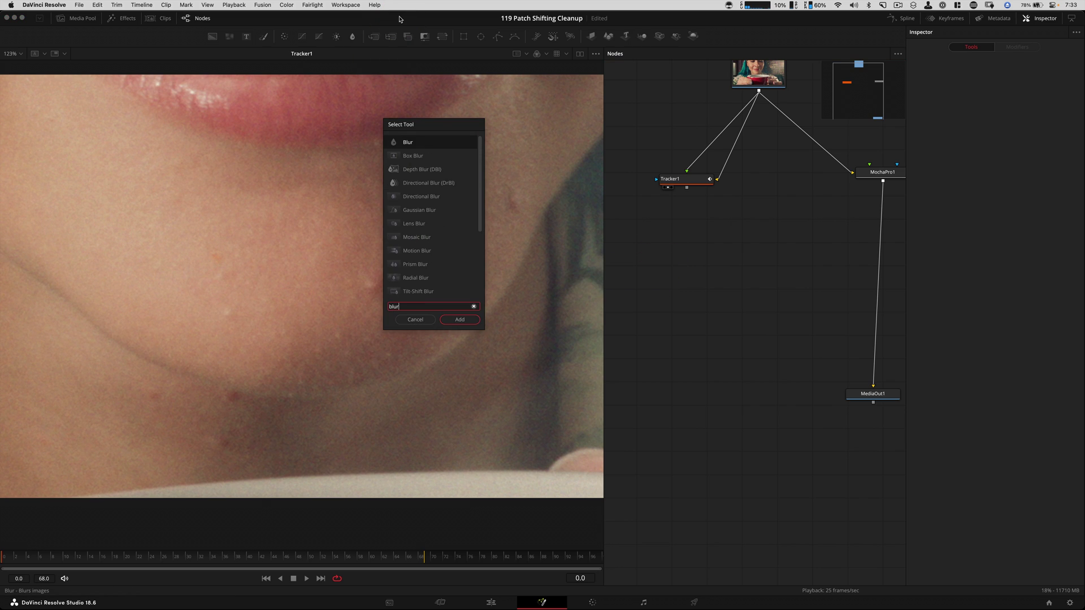
pyautogui.press('Return')
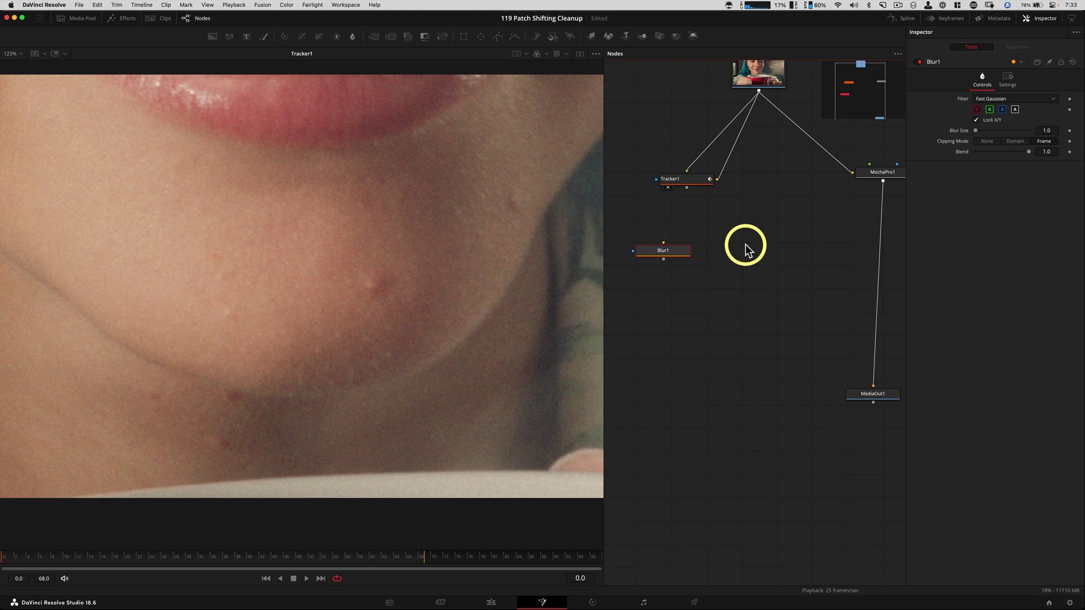
pyautogui.hotkey('shift', 'space')
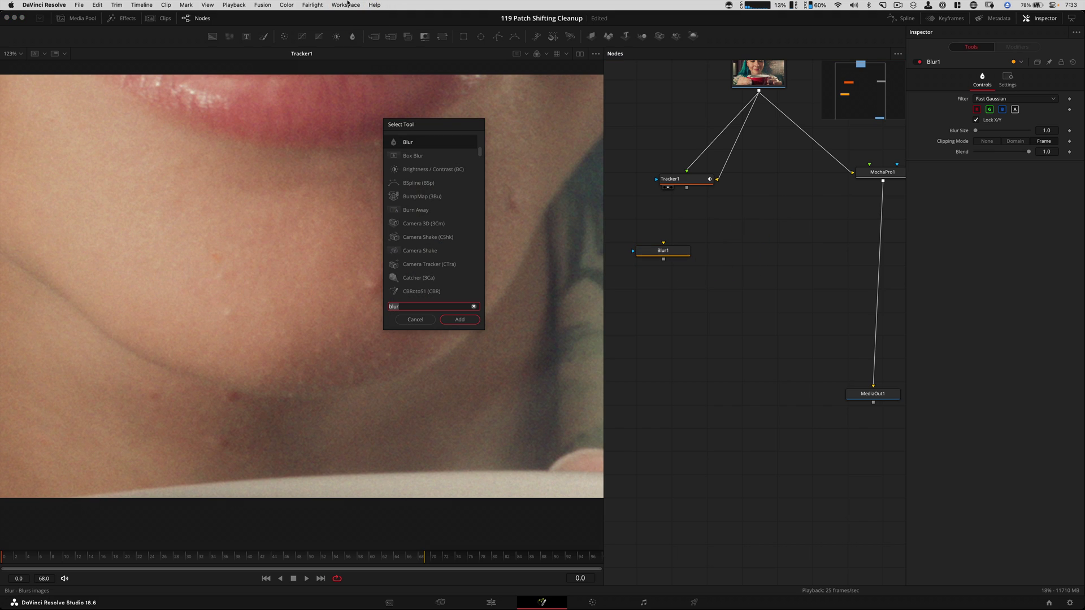
pyautogui.write('bol')
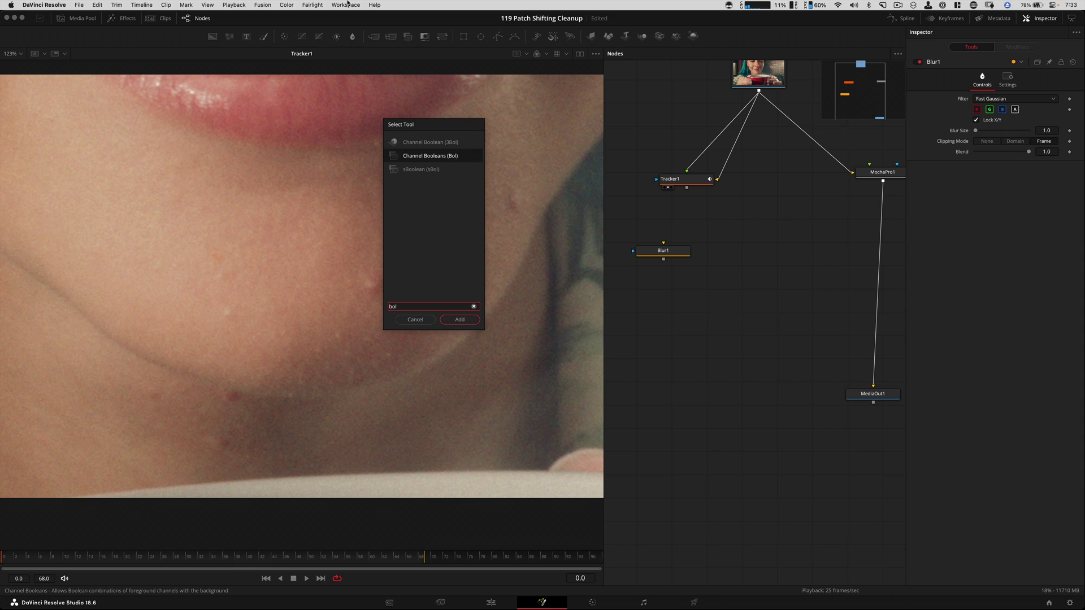
pyautogui.press('Return')
pyautogui.moveTo(754, 257); pyautogui.dragTo(758, 264)
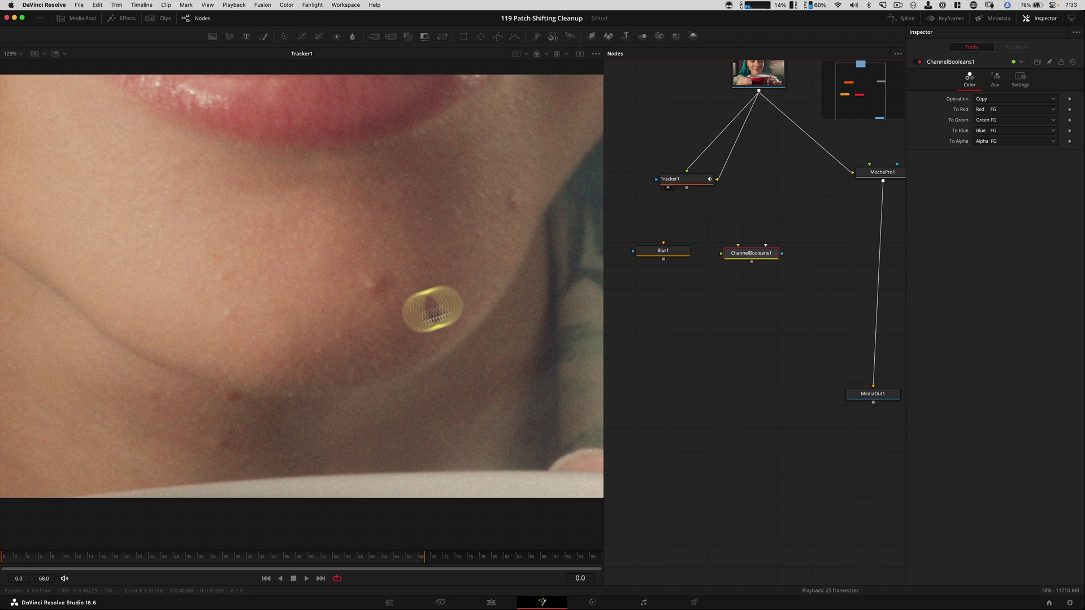
# - Connect Tracker1's output to Blur1 and show Blur1 in the viewer
pyautogui.scroll(-3, 390, 295)
pyautogui.scroll(1, 320, 279)
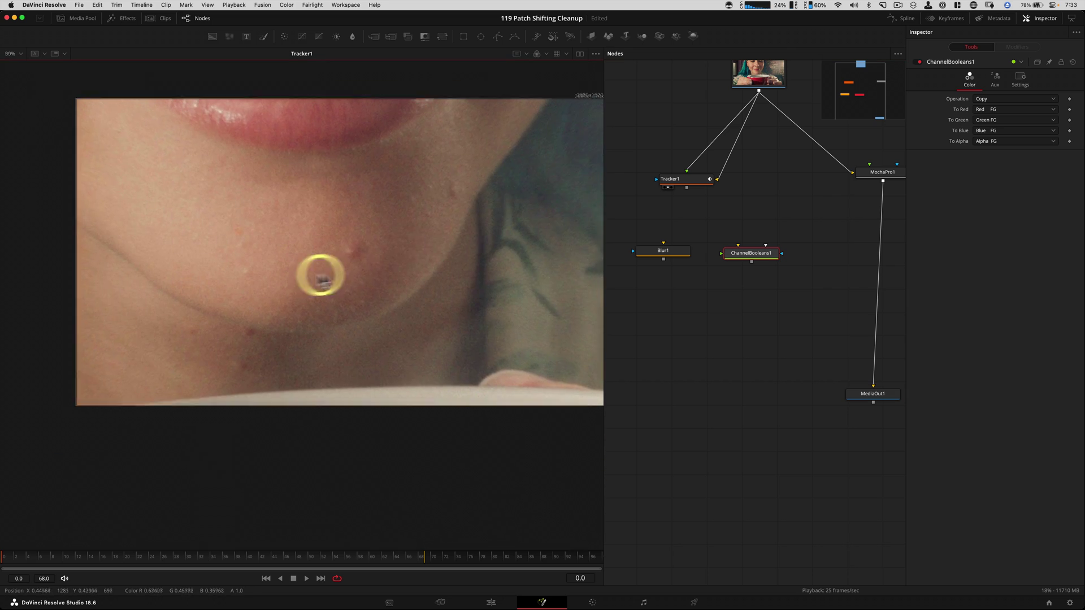
pyautogui.moveTo(685, 188); pyautogui.dragTo(353, 365)
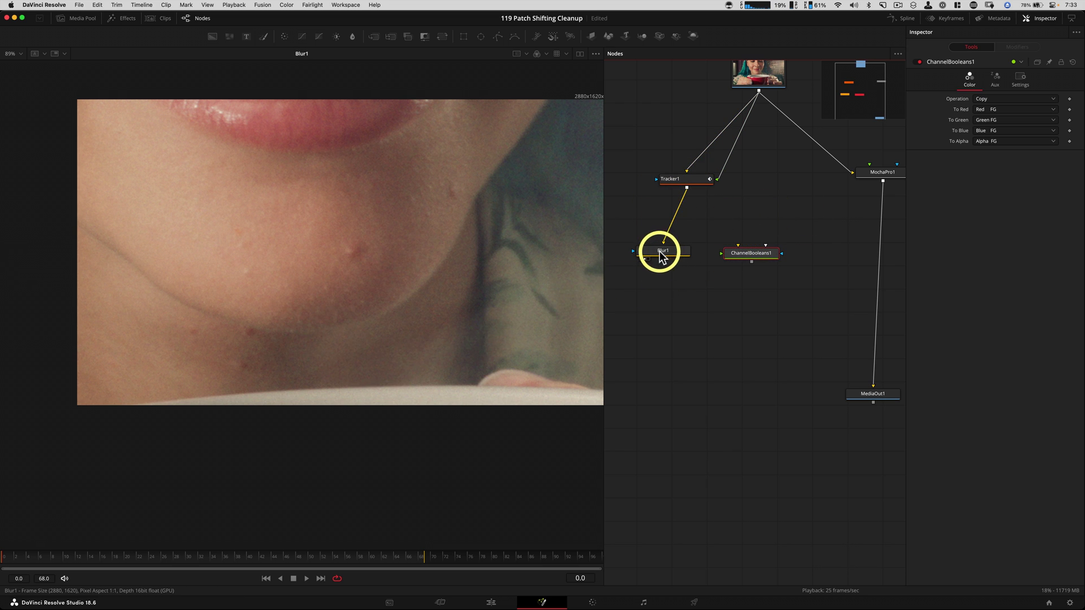
pyautogui.scroll(3, 339, 267)
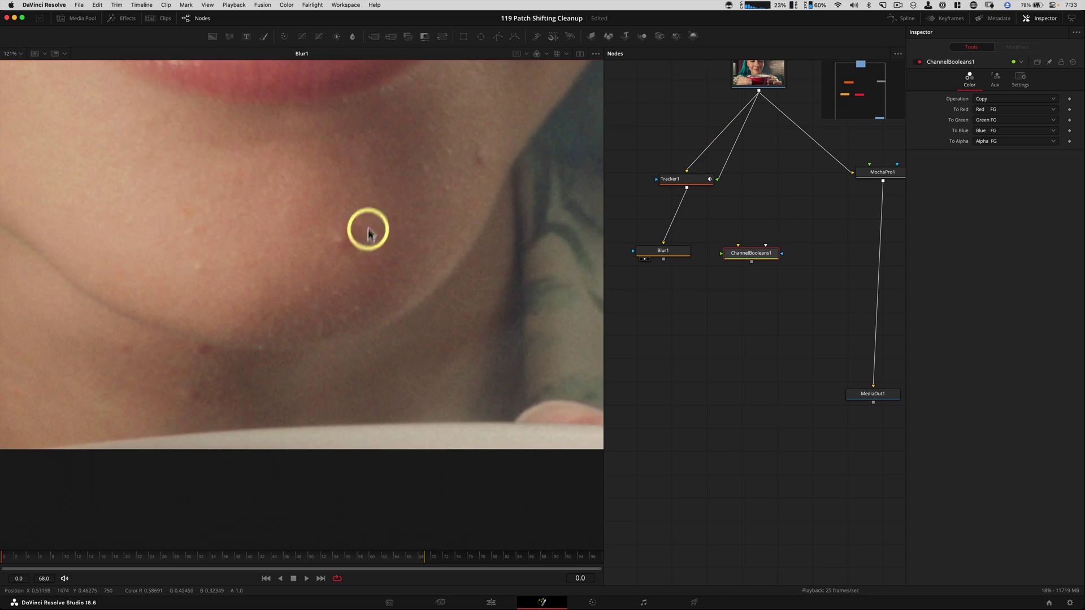
# - Set Blur1's blur size to about 25.7 so the skin detail is smoothed away
pyautogui.click(660, 252)
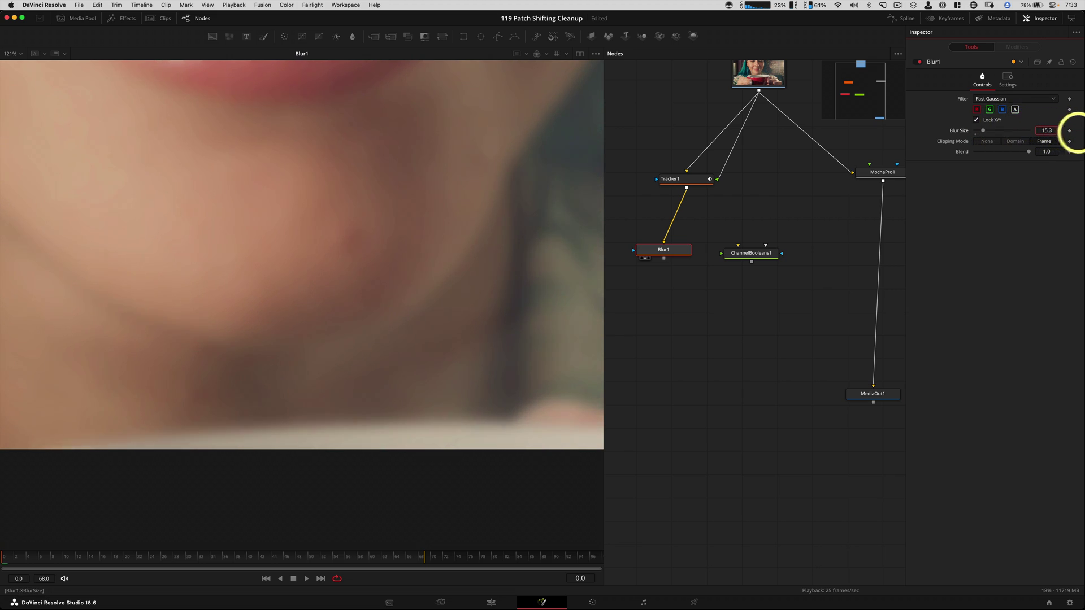
pyautogui.write('8')
pyautogui.press('Return')
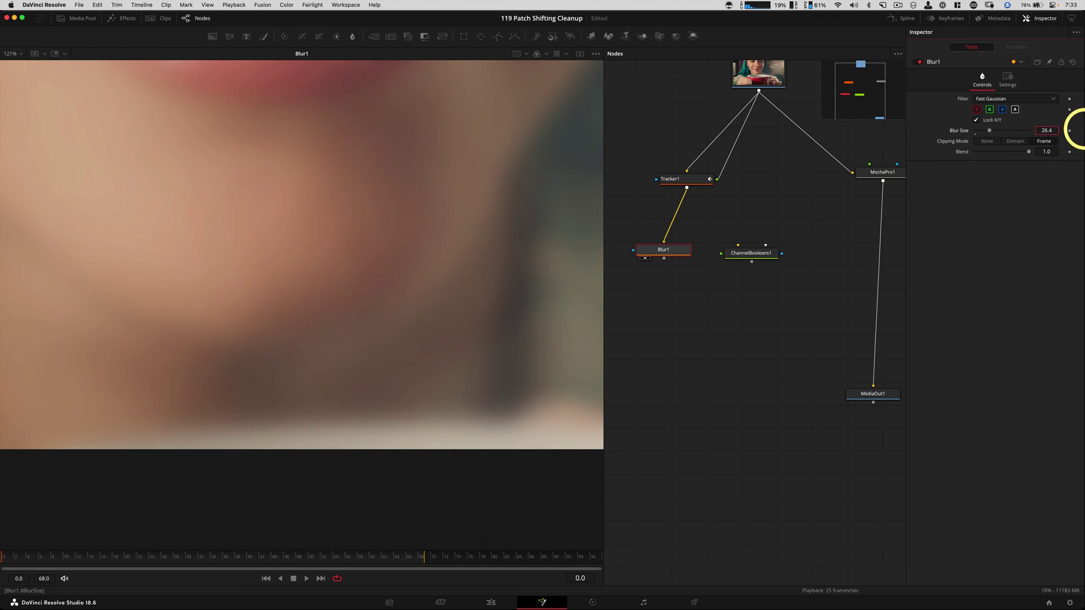
pyautogui.moveTo(1079, 130)
pyautogui.mouseDown()
pyautogui.moveTo(181, 288)
pyautogui.moveTo(297, 241)
pyautogui.moveTo(1080, 137)
pyautogui.mouseUp()
pyautogui.click(1034, 142)
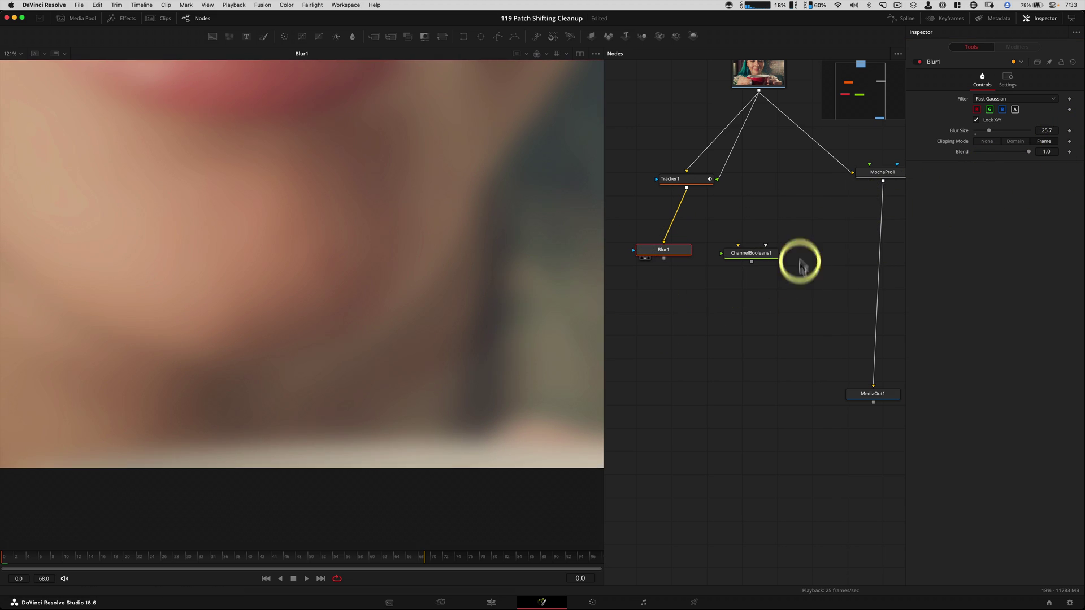
# - Set ChannelBooleans1's operation to Subtract and its To Alpha channel to Do Nothing
pyautogui.moveTo(747, 254)
pyautogui.mouseDown()
pyautogui.moveTo(758, 240)
pyautogui.moveTo(749, 250)
pyautogui.mouseUp()
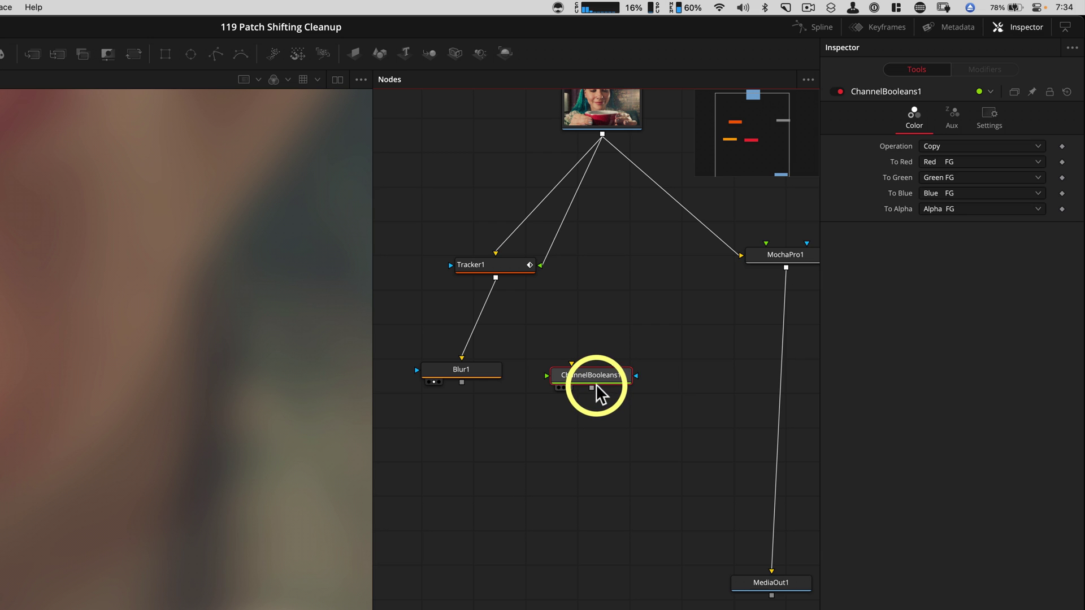
pyautogui.moveTo(599, 373); pyautogui.dragTo(599, 367)
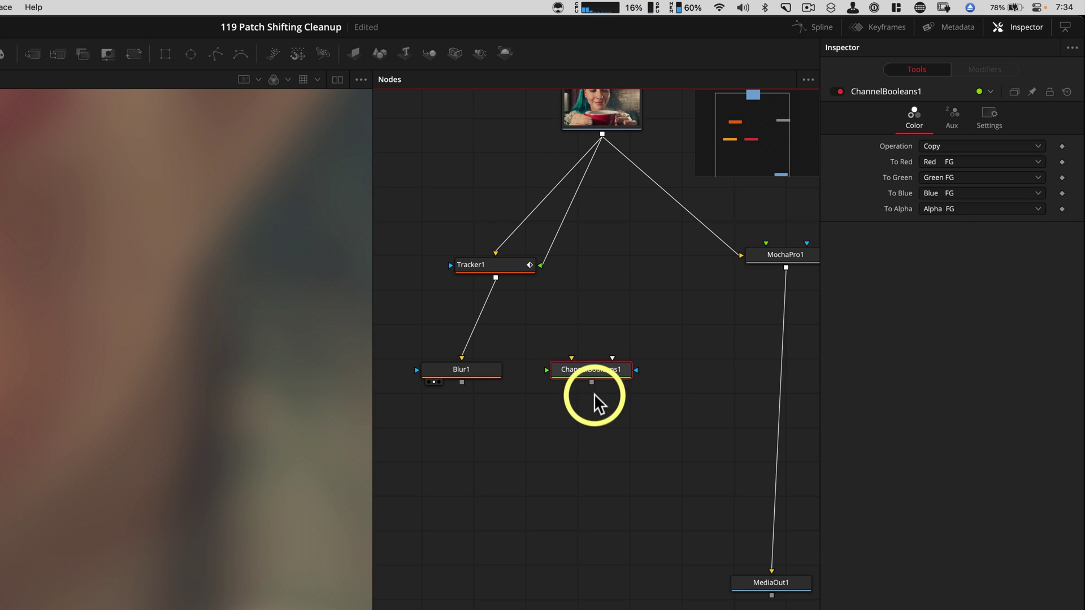
pyautogui.click(954, 145)
pyautogui.click(955, 191)
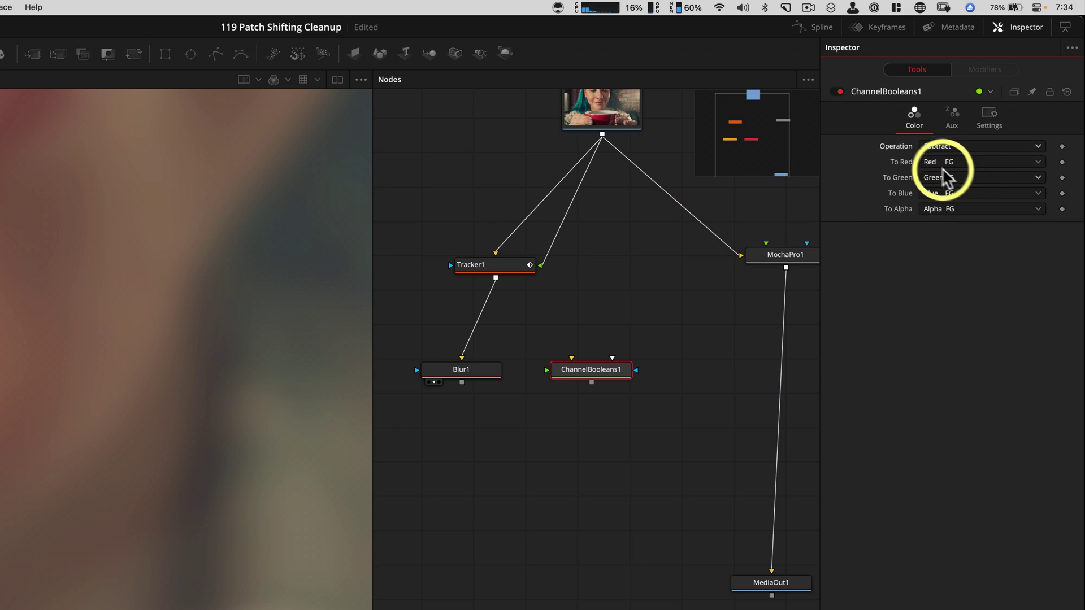
pyautogui.click(991, 207)
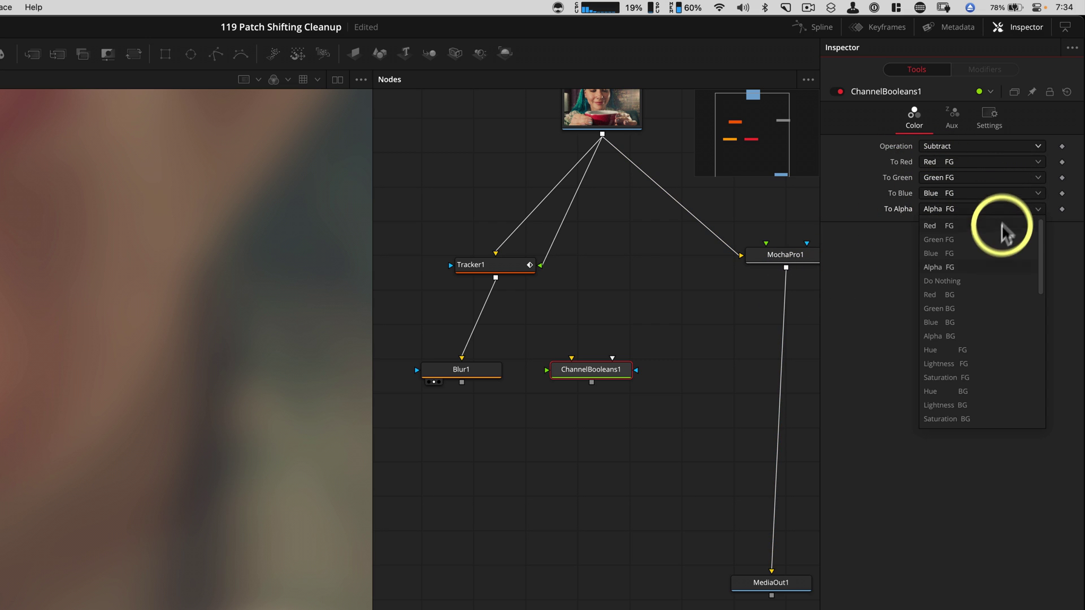
pyautogui.click(979, 277)
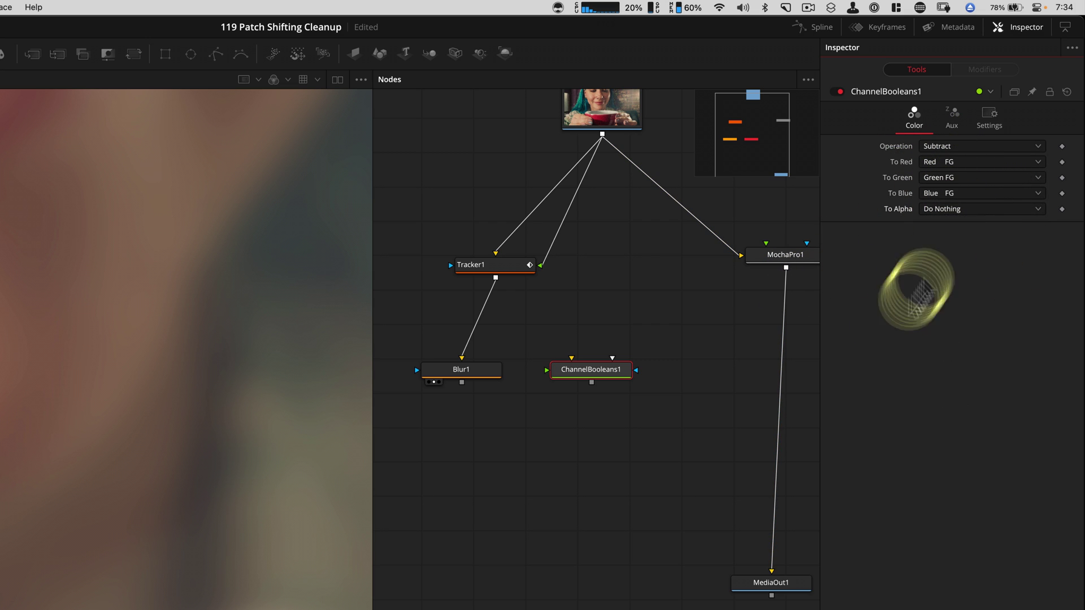
pyautogui.click(559, 451)
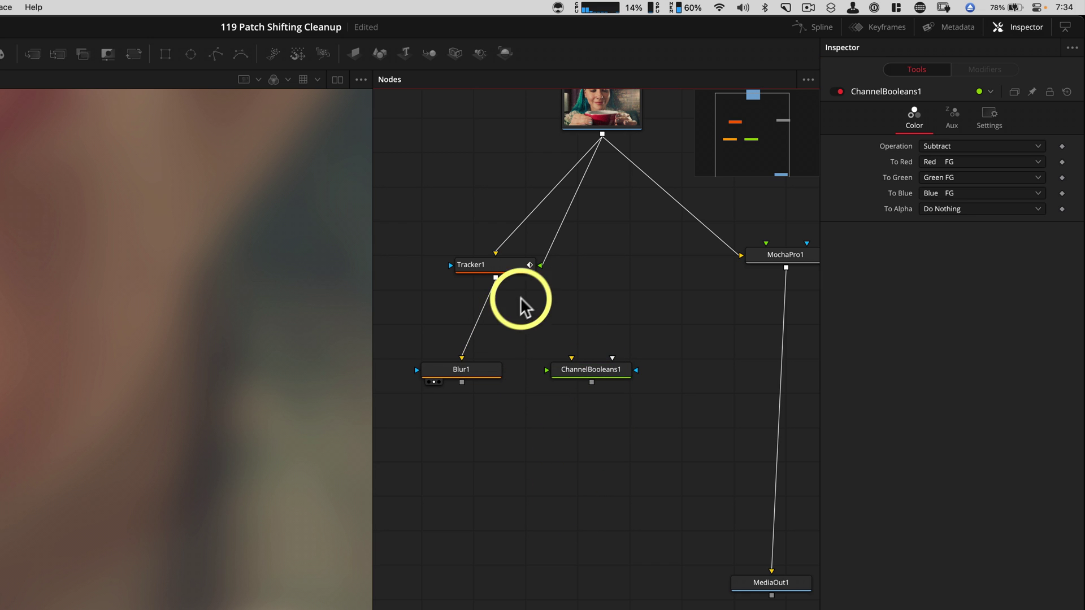
# - Connect Tracker1 to ChannelBooleans1's background and Blur1 to its foreground, and show ChannelBooleans1 in the viewer
pyautogui.moveTo(503, 268); pyautogui.dragTo(190, 316)
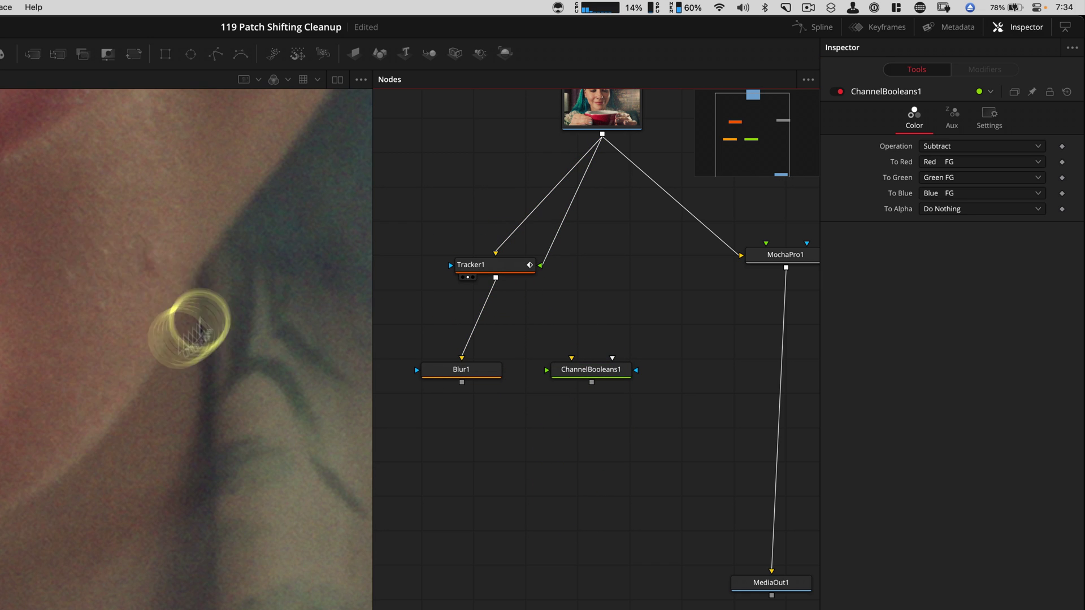
pyautogui.moveTo(496, 278); pyautogui.dragTo(588, 370)
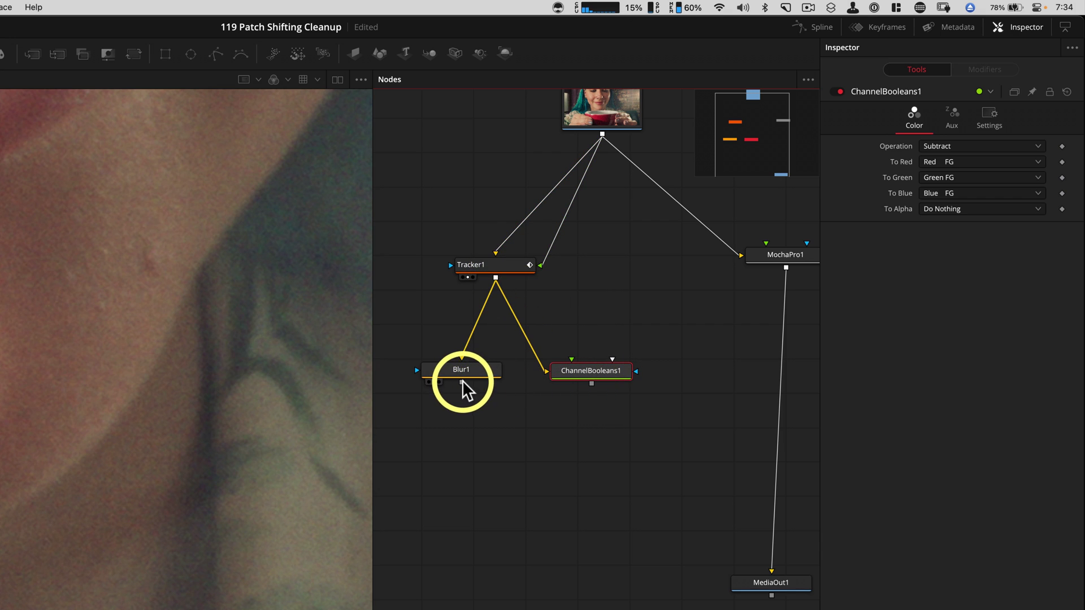
pyautogui.moveTo(461, 382); pyautogui.dragTo(581, 370)
pyautogui.scroll(-5, 339, 260)
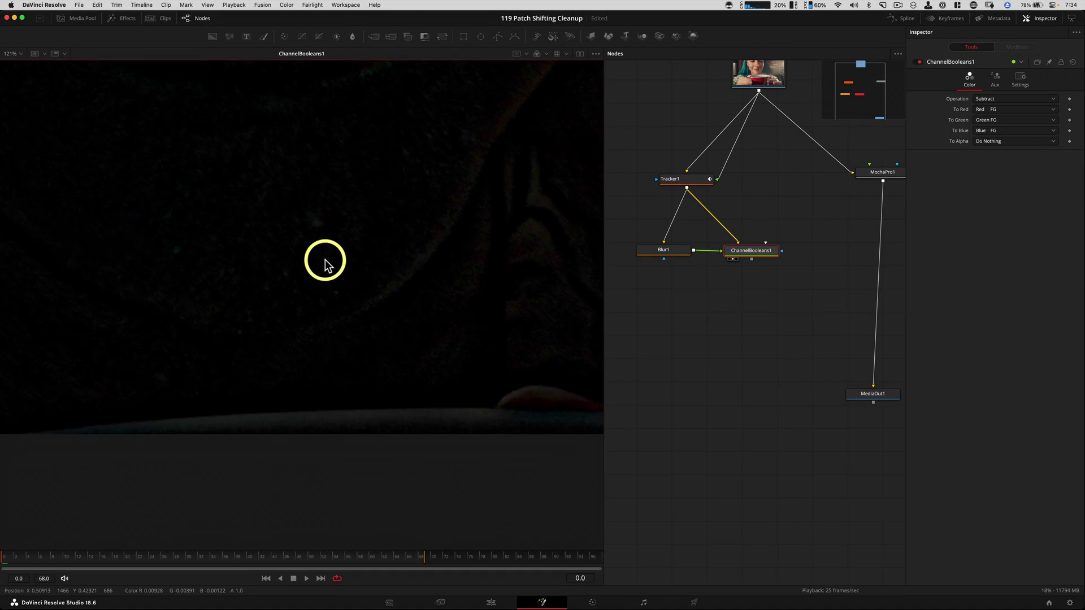
pyautogui.scroll(3, 351, 254)
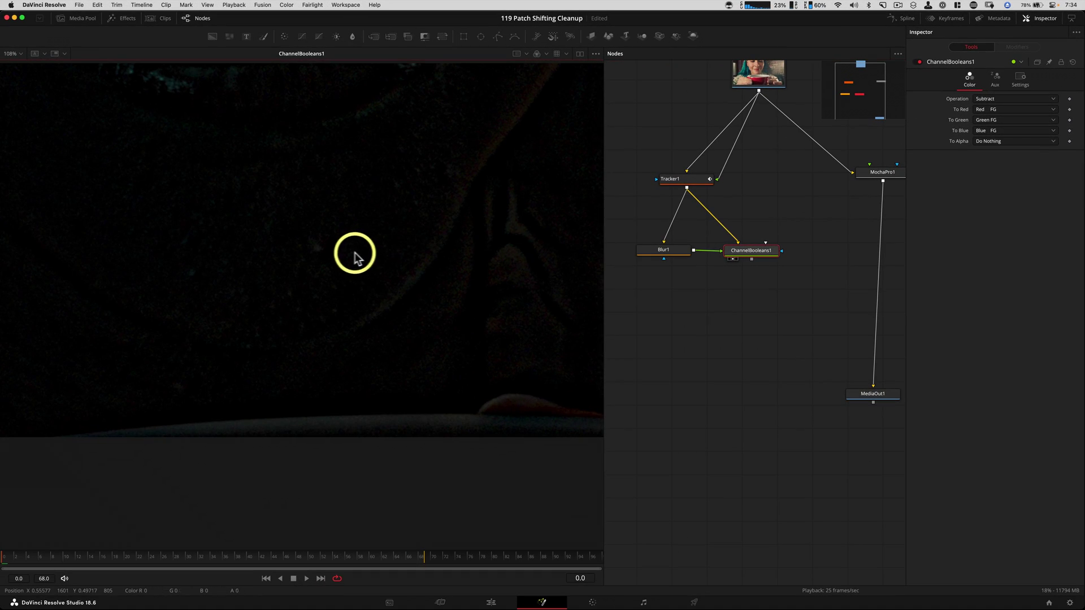
# - Play back the subtracted detail from ChannelBooleans1 and compare it with the blurred image from Blur1
pyautogui.press('space')
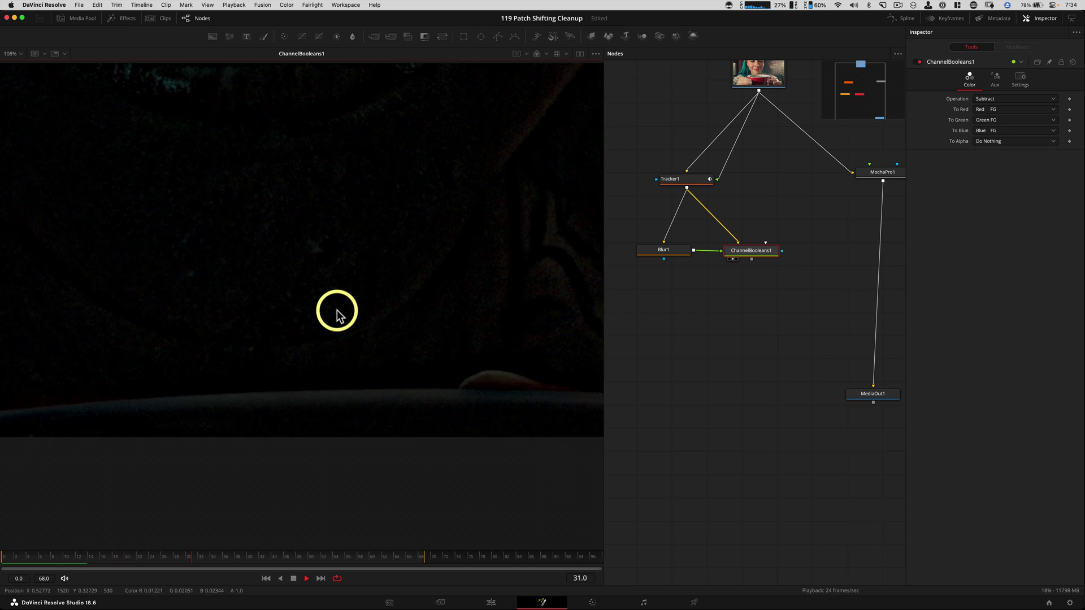
pyautogui.press('space')
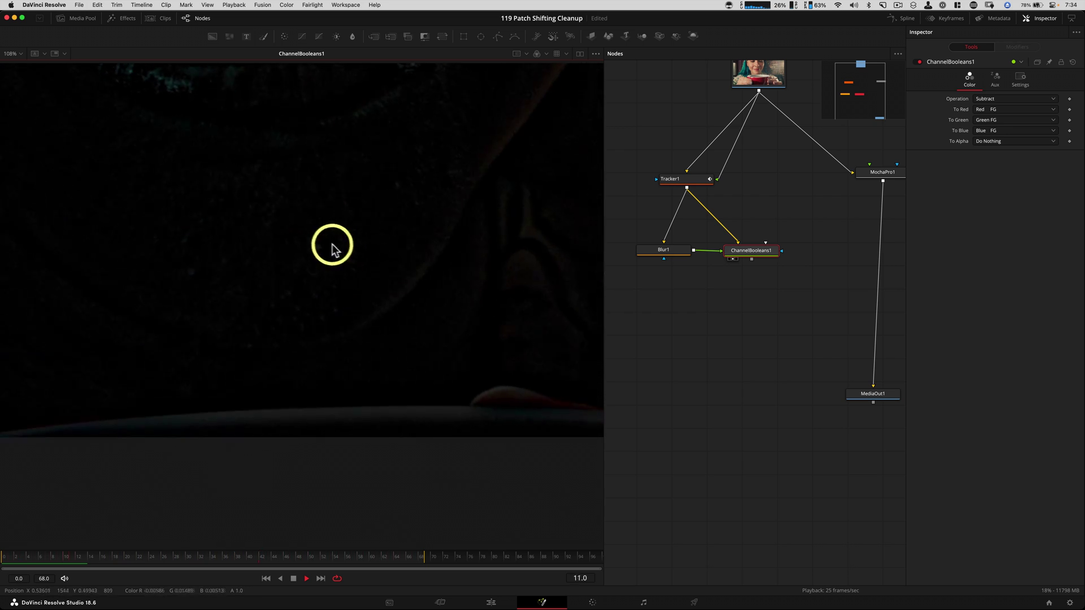
pyautogui.moveTo(659, 247); pyautogui.dragTo(285, 266)
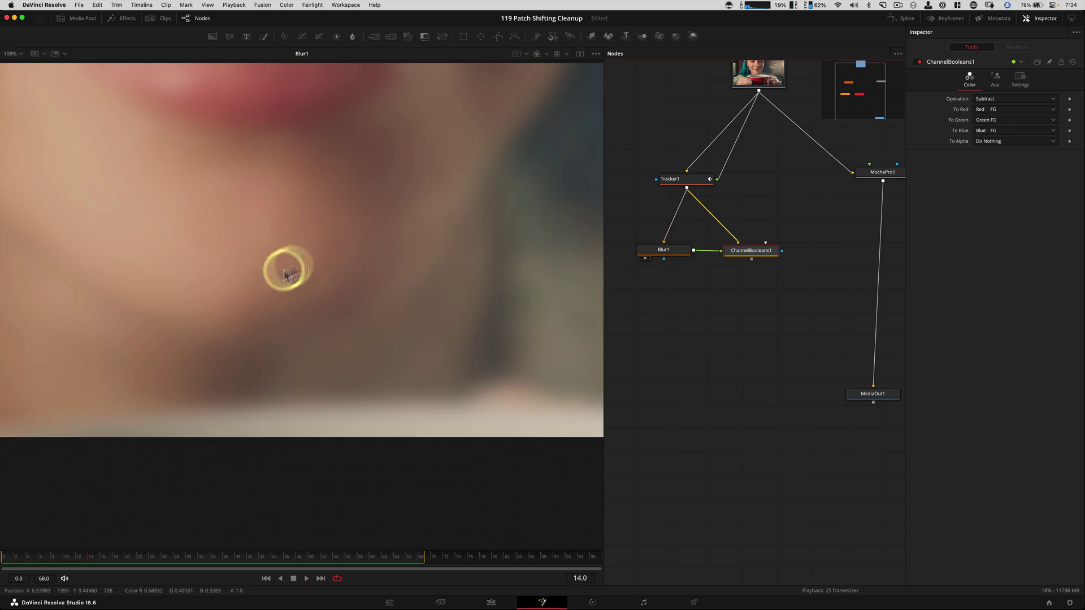
pyautogui.click(732, 258)
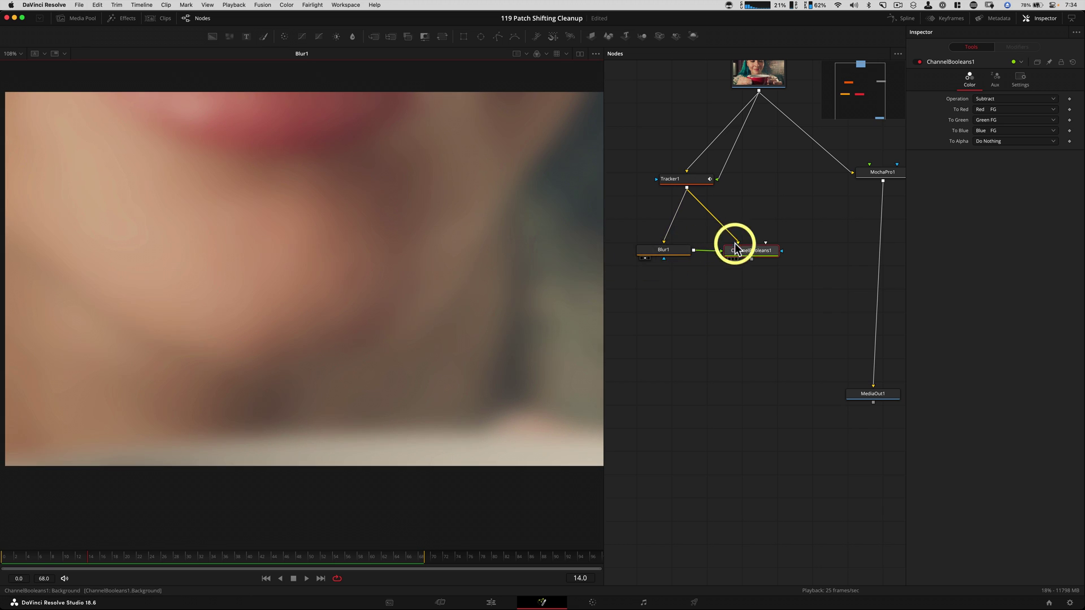
pyautogui.press('space')
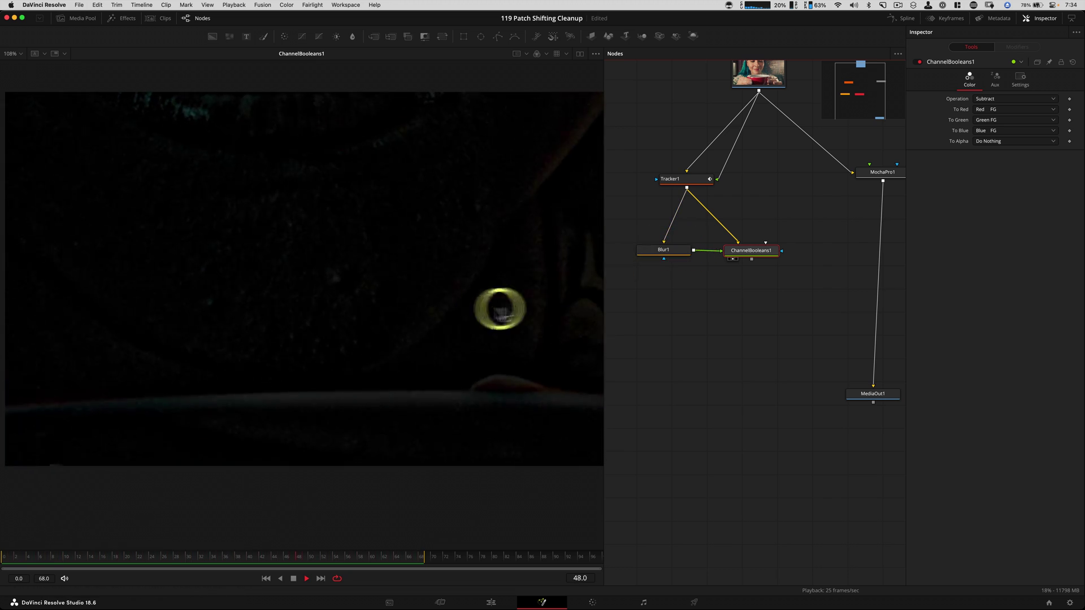
pyautogui.press('space')
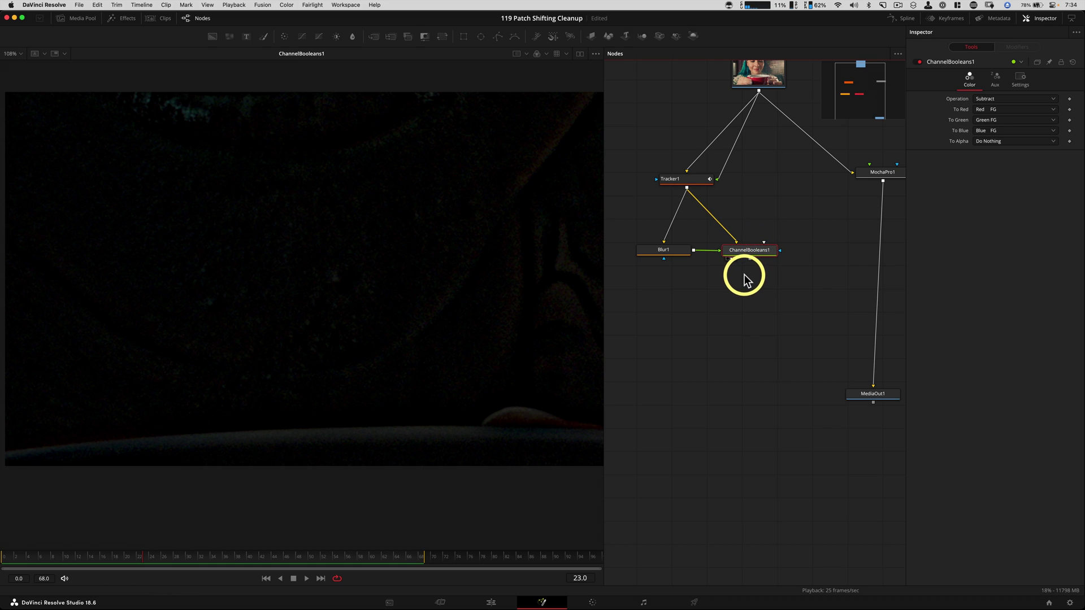
# - Paste a copy of ChannelBooleans1 with its operation set to Add, and connect ChannelBooleans1 as its background and Blur1 as its foreground
pyautogui.click(735, 326)
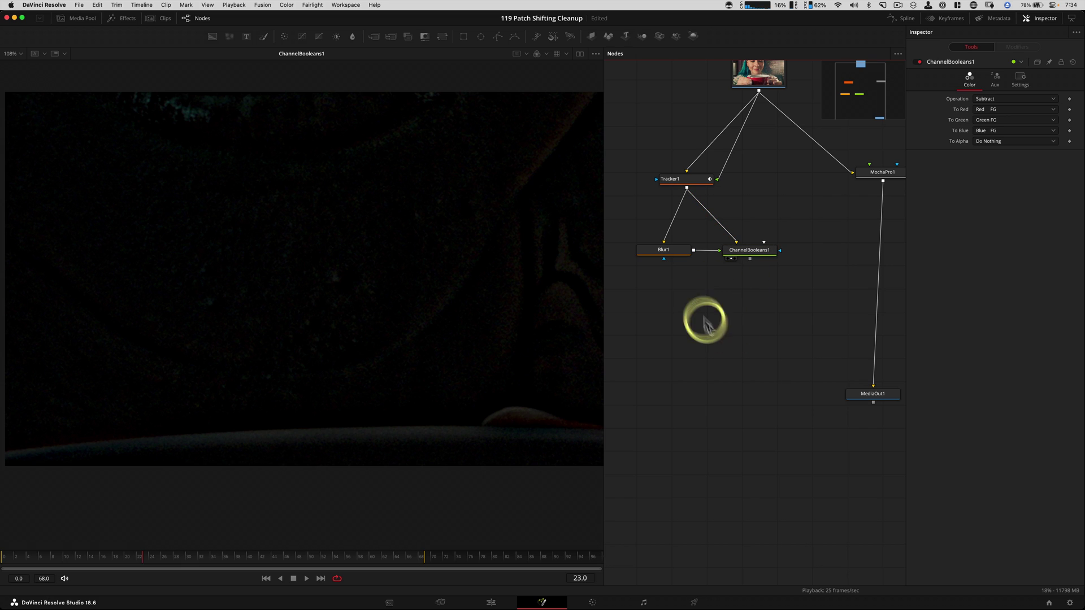
pyautogui.hotkey('ctrl', 'v')
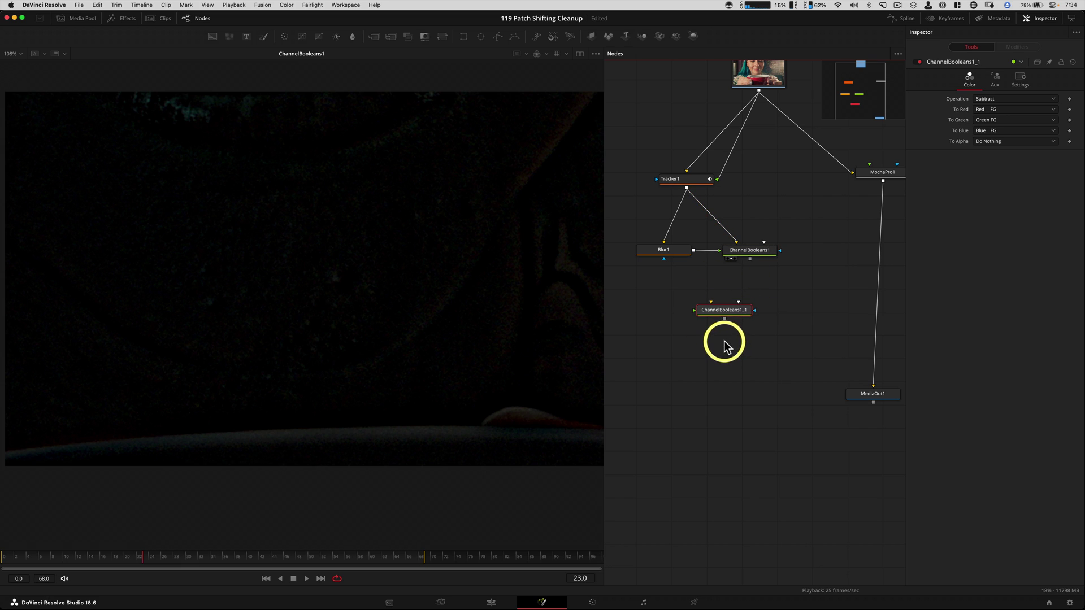
pyautogui.click(1000, 99)
pyautogui.click(1000, 120)
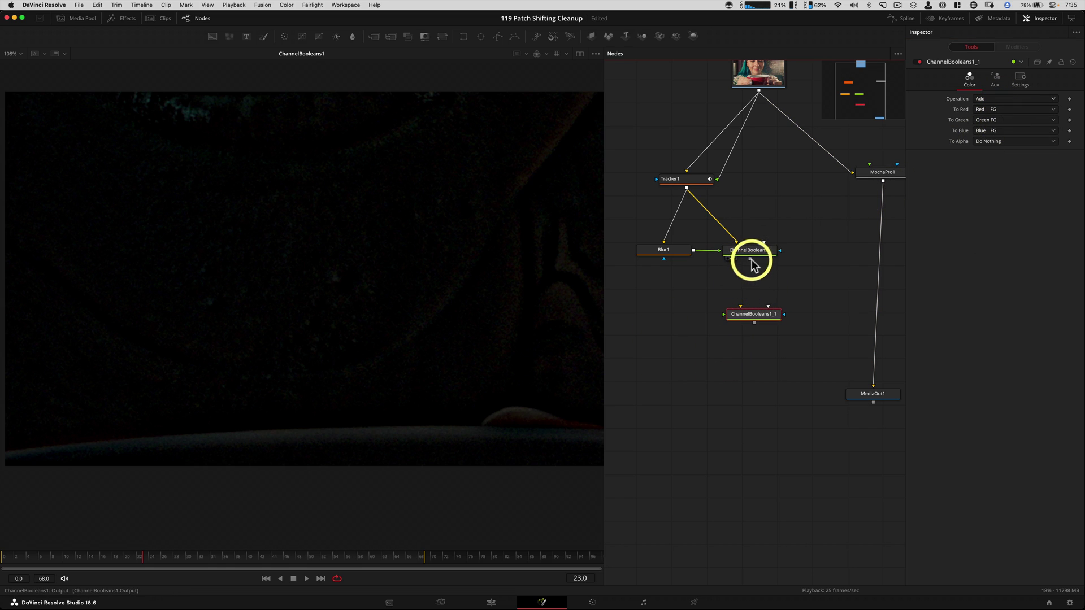
pyautogui.moveTo(749, 259); pyautogui.dragTo(747, 317)
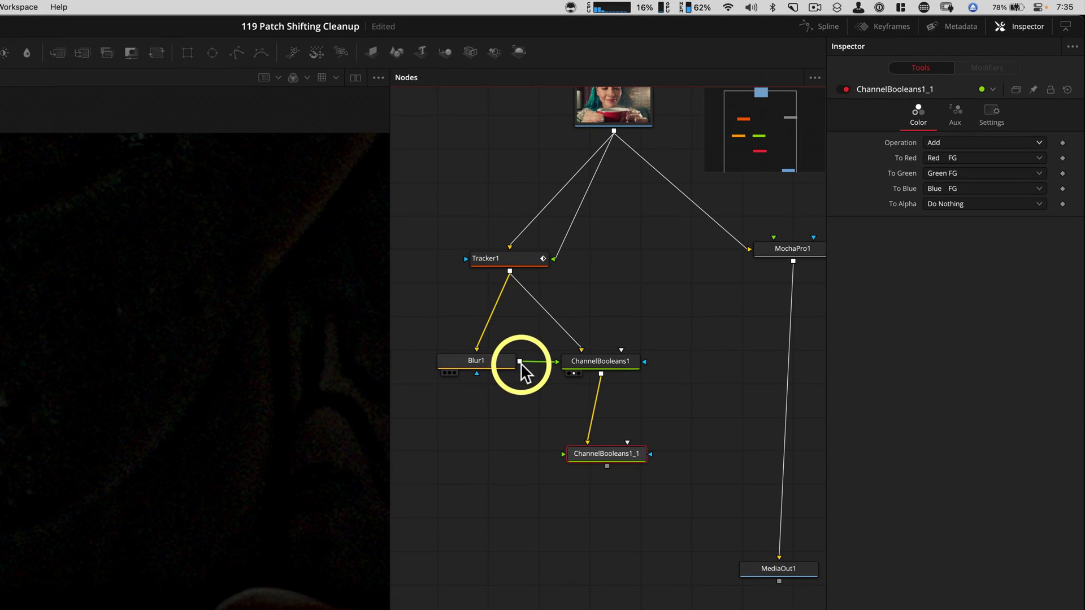
pyautogui.moveTo(520, 370); pyautogui.dragTo(579, 454)
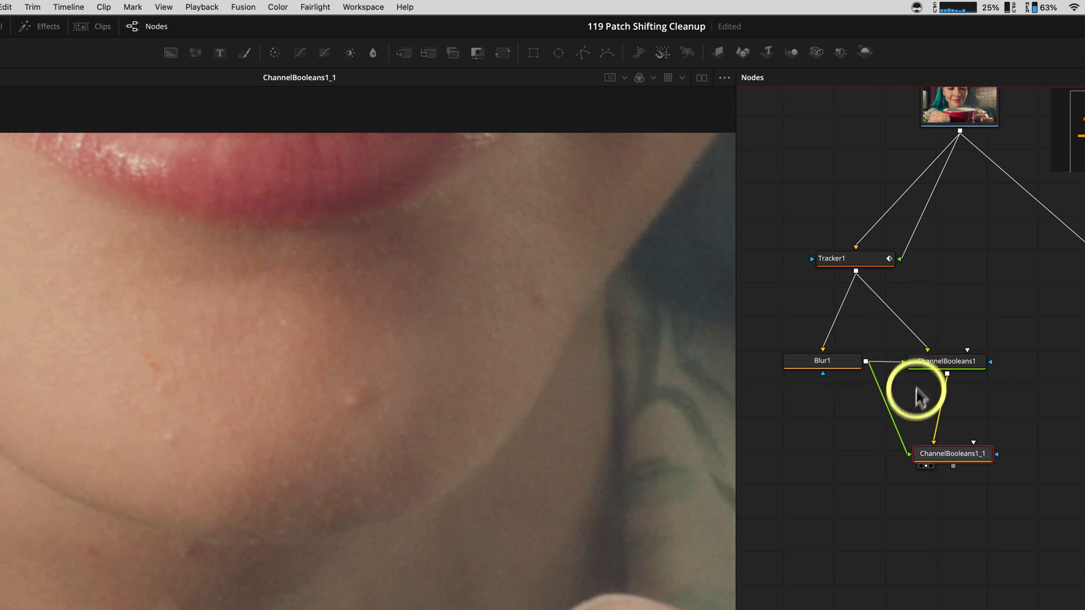
# - Compare Tracker1 with ChannelBooleans1_1 in the viewer, and move ChannelBooleans1_1 lower to leave space beneath ChannelBooleans1
pyautogui.moveTo(852, 260); pyautogui.dragTo(174, 491)
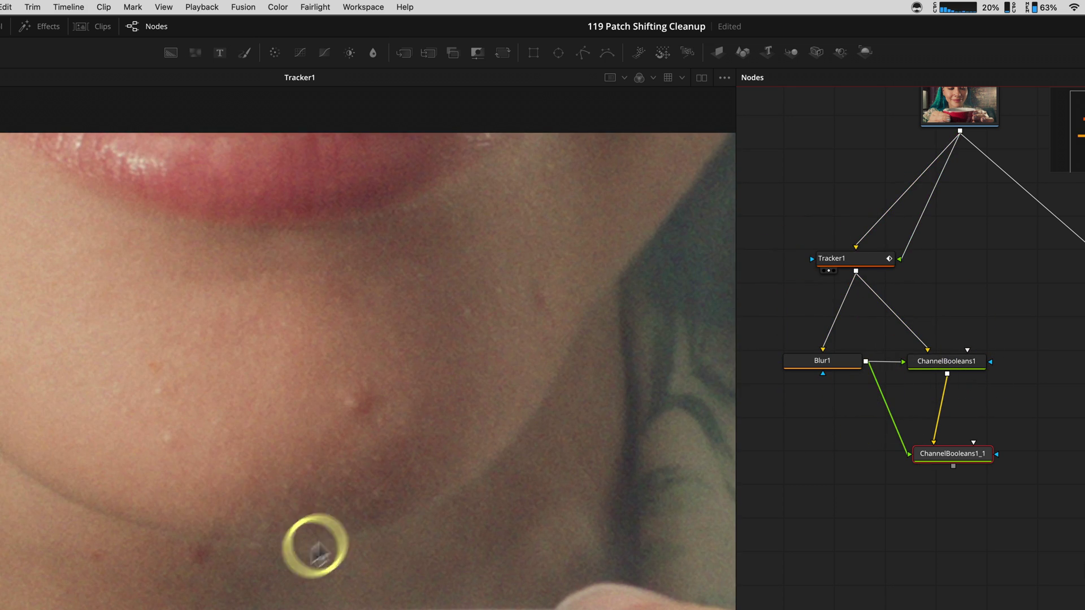
pyautogui.moveTo(960, 460); pyautogui.dragTo(341, 547)
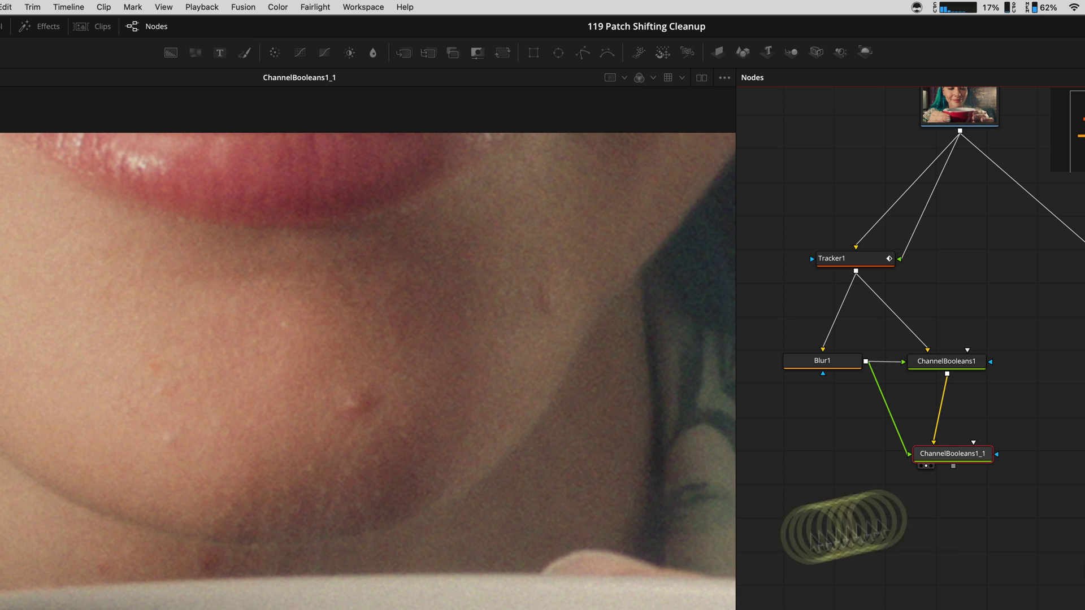
pyautogui.moveTo(956, 452); pyautogui.dragTo(929, 524)
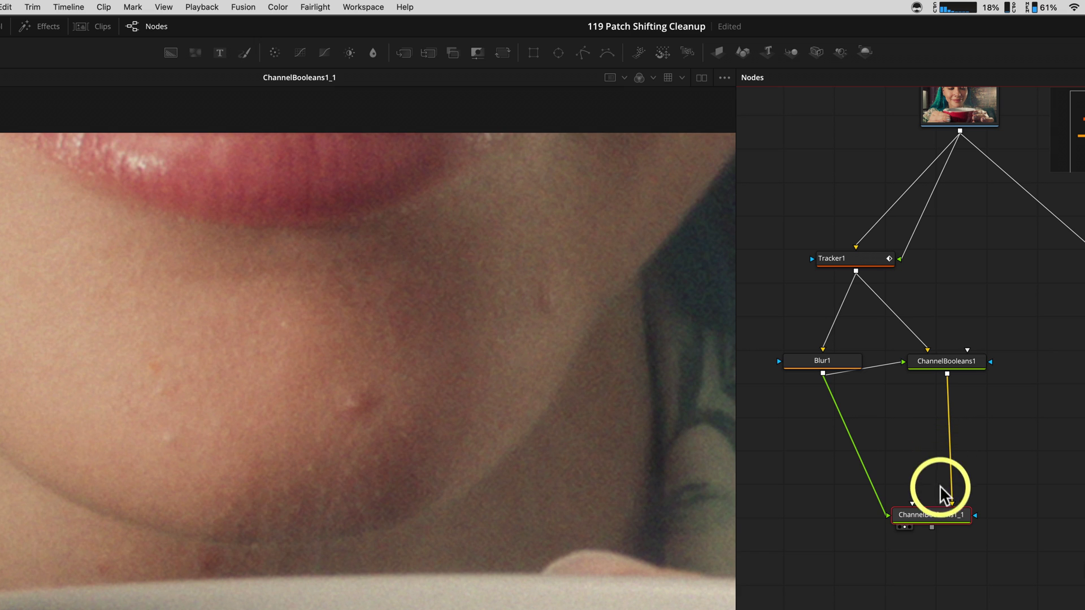
pyautogui.moveTo(933, 365); pyautogui.dragTo(942, 378)
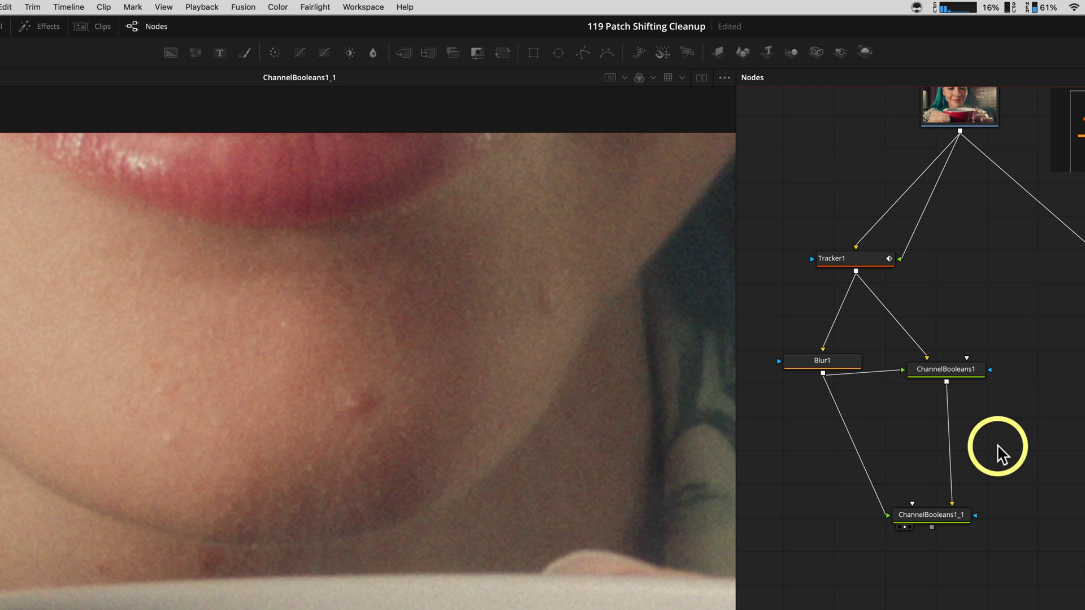
pyautogui.click(813, 338)
# - Insert a Paint node between ChannelBooleans1 and ChannelBooleans1_1, and place it midway between them
pyautogui.click(945, 370)
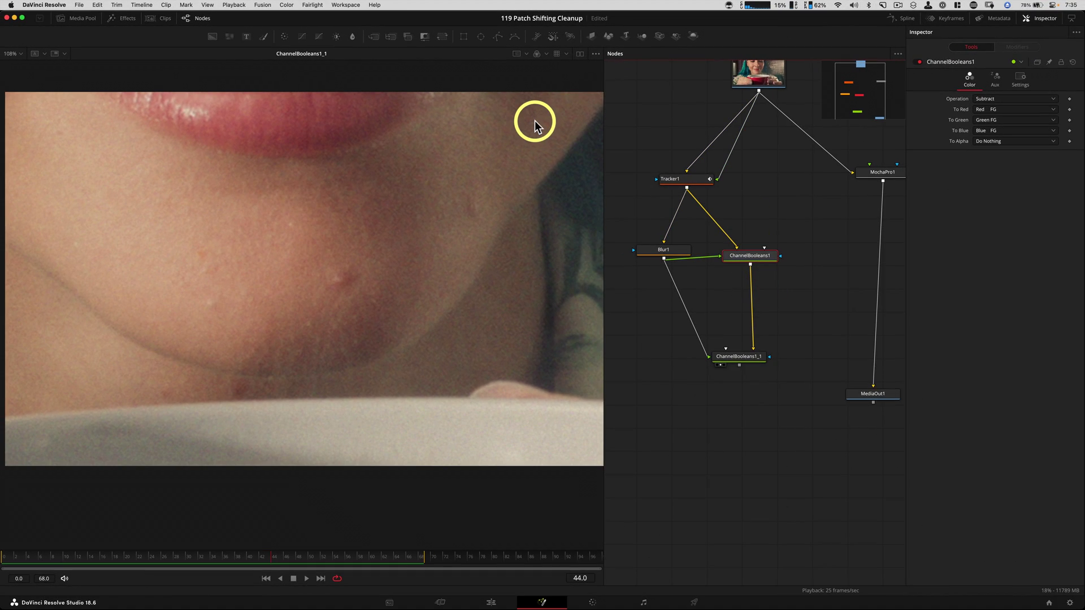
pyautogui.hotkey('shift', 'space')
pyautogui.write('bol')
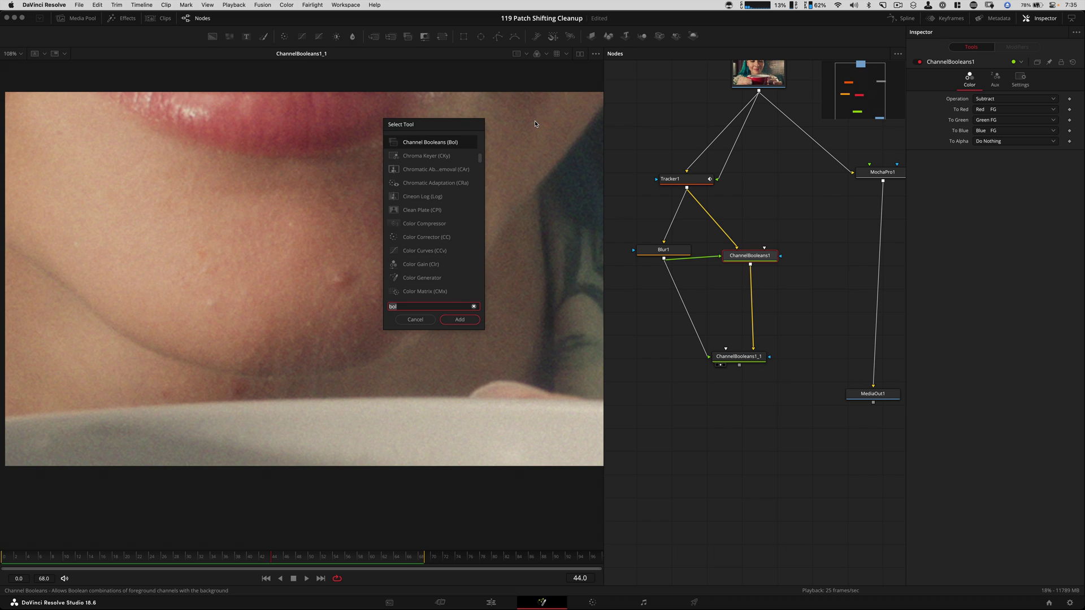
pyautogui.press('BackSpace')
pyautogui.press('BackSpace')
pyautogui.press('BackSpace')
pyautogui.write('paint')
pyautogui.press('Return')
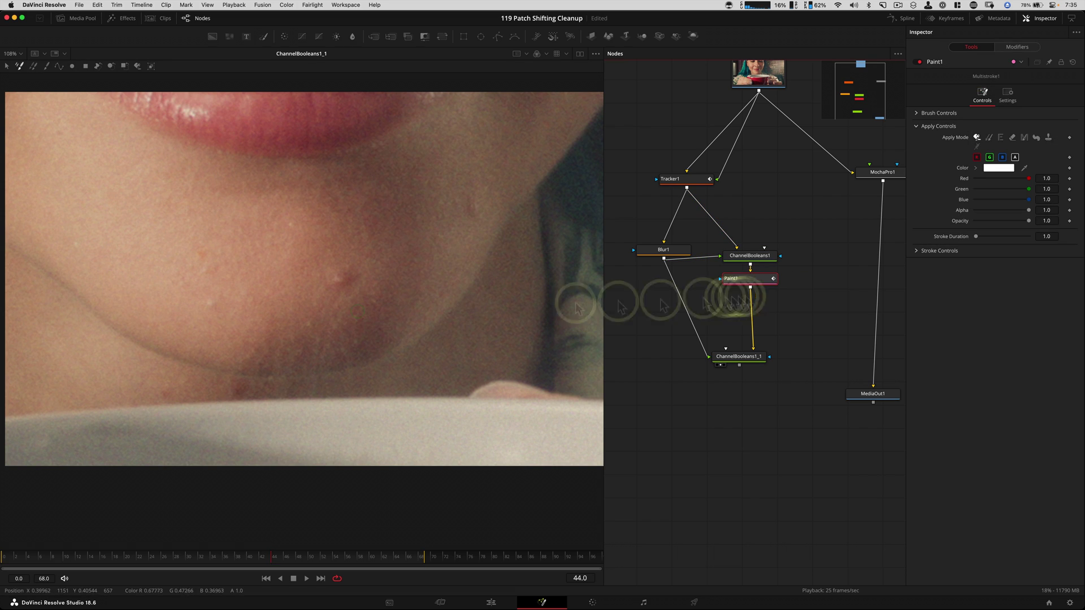
pyautogui.moveTo(760, 300); pyautogui.dragTo(760, 303)
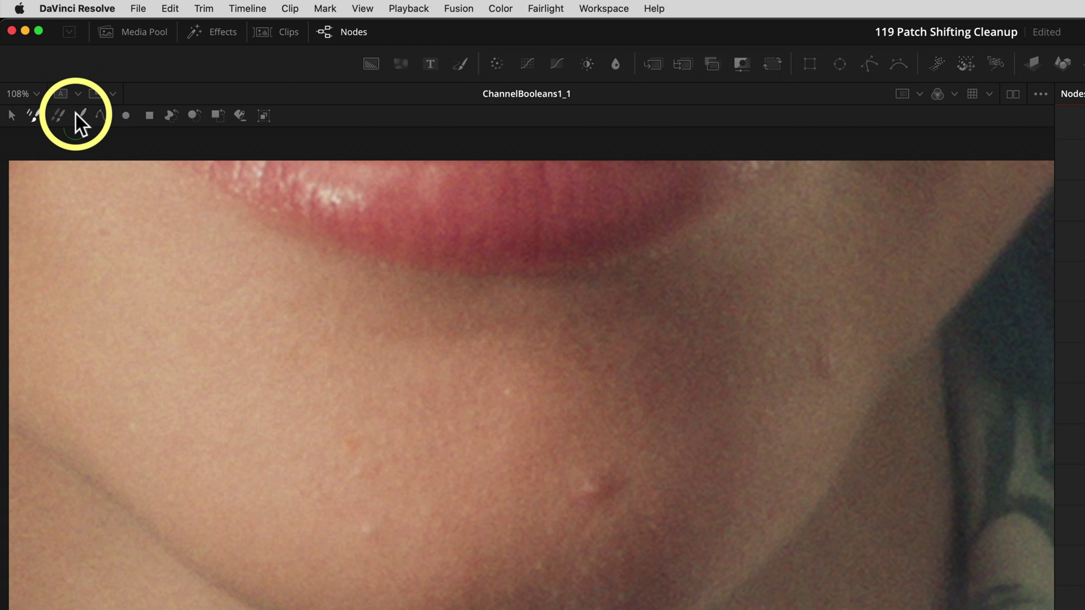
# - Choose the Stroke tool for Paint1, set its apply mode to Clone, and resize the brush to about 0.0376
pyautogui.click(45, 66)
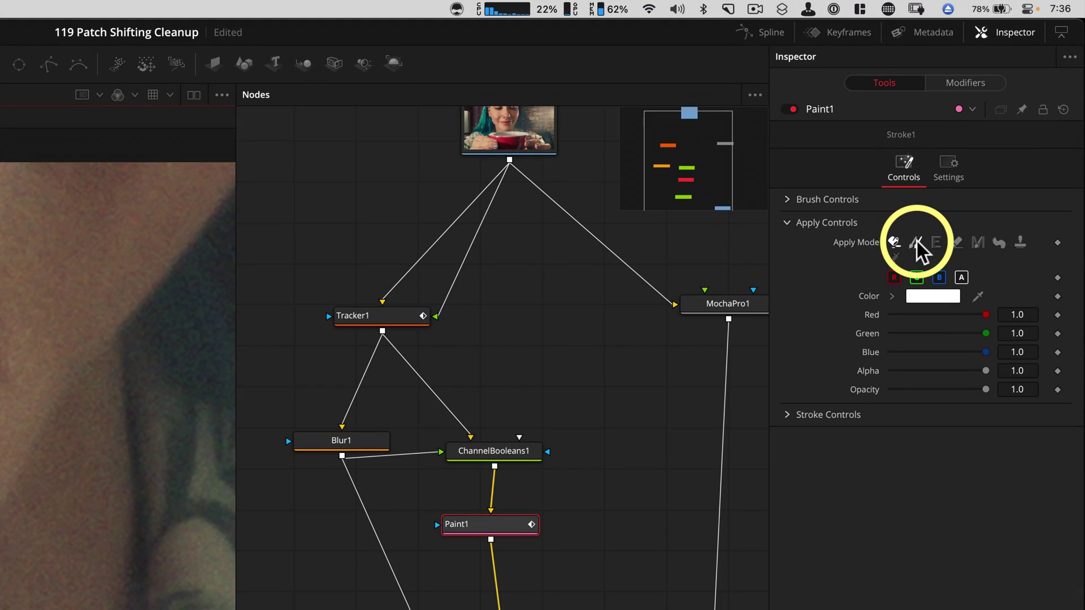
pyautogui.click(989, 137)
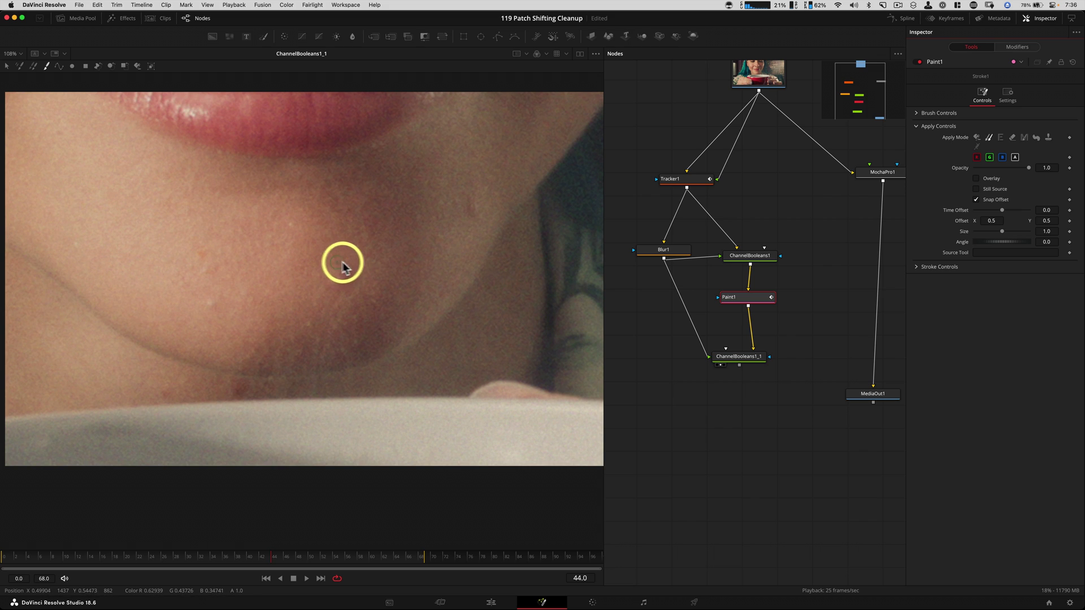
pyautogui.scroll(5, 346, 247)
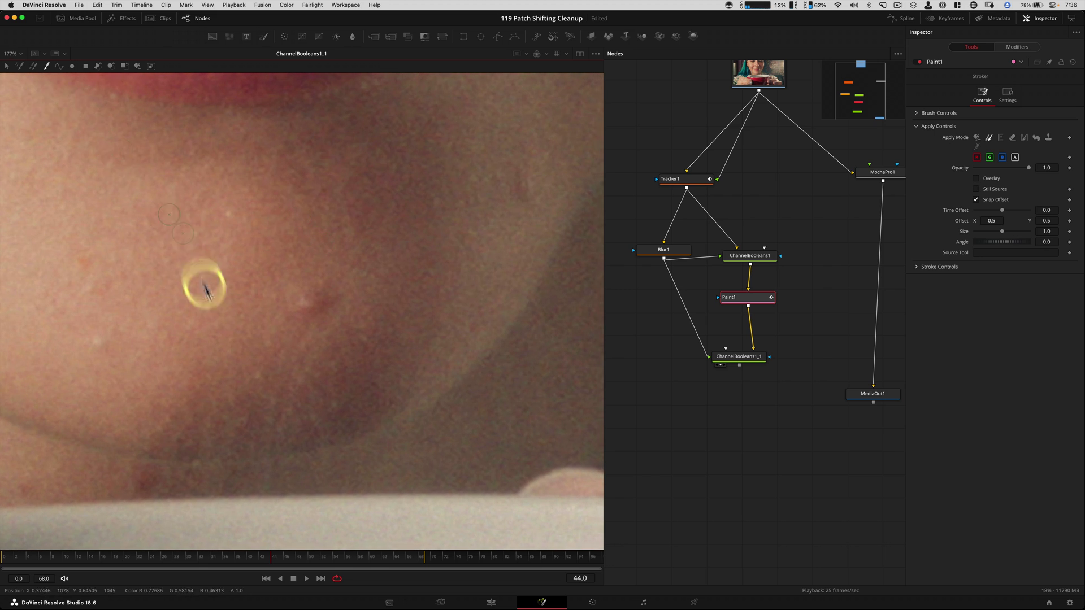
pyautogui.moveTo(323, 273); pyautogui.dragTo(304, 238)
pyautogui.scroll(-1, 304, 242)
pyautogui.scroll(-1, 300, 243)
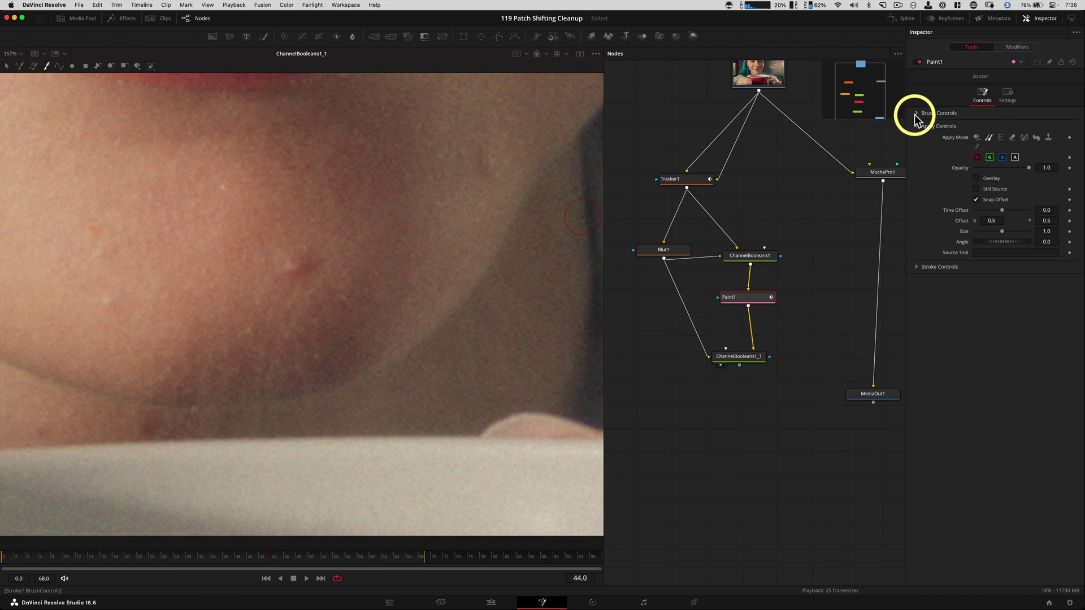
# - Examine the brush's tablet settings for varying size and opacity
pyautogui.click(915, 113)
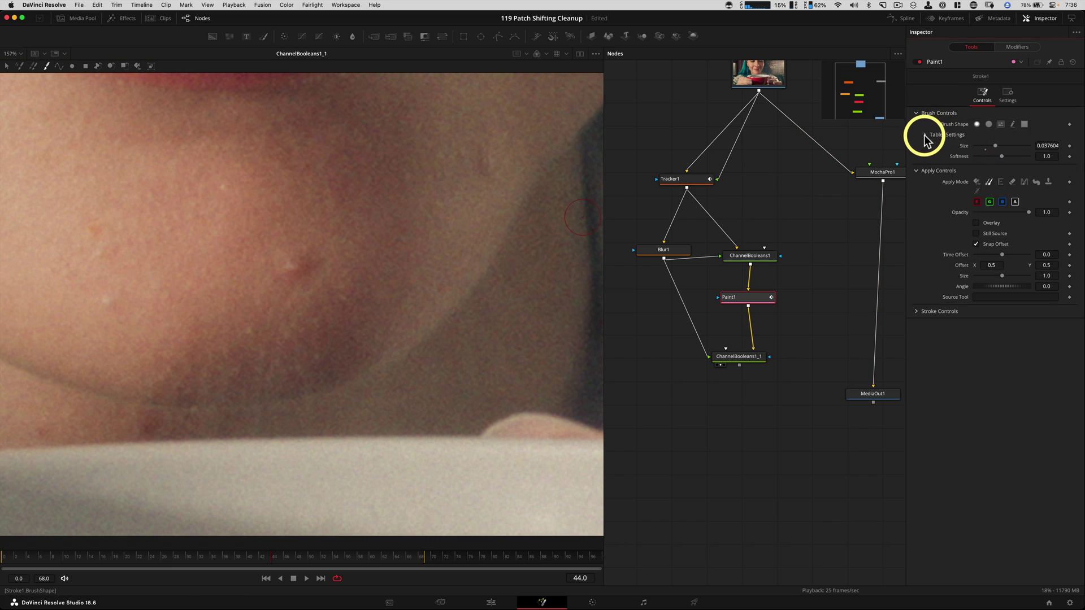
pyautogui.click(924, 135)
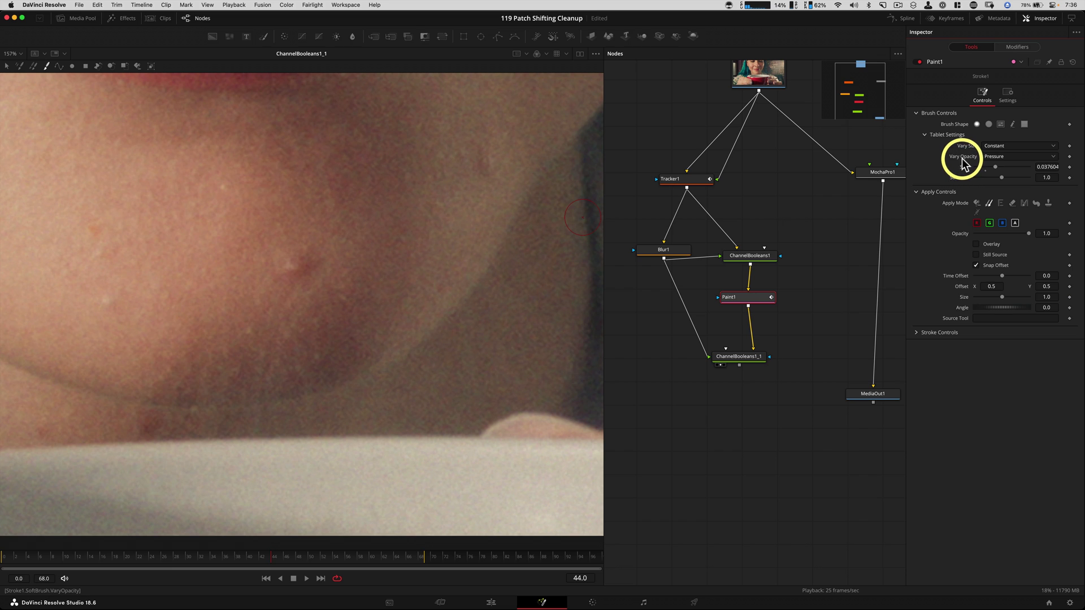
pyautogui.click(915, 113)
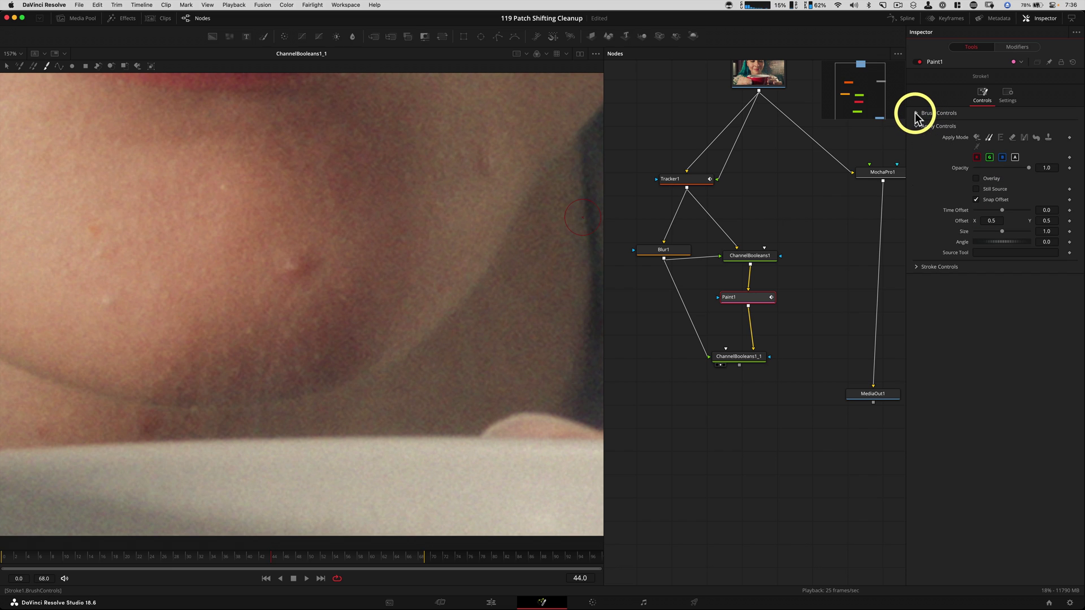
# - Clone clean skin detail over the large bump and the smaller blemishes on the chin at frame 44
pyautogui.keyDown('alt'); pyautogui.click(222, 289); pyautogui.keyUp('alt')
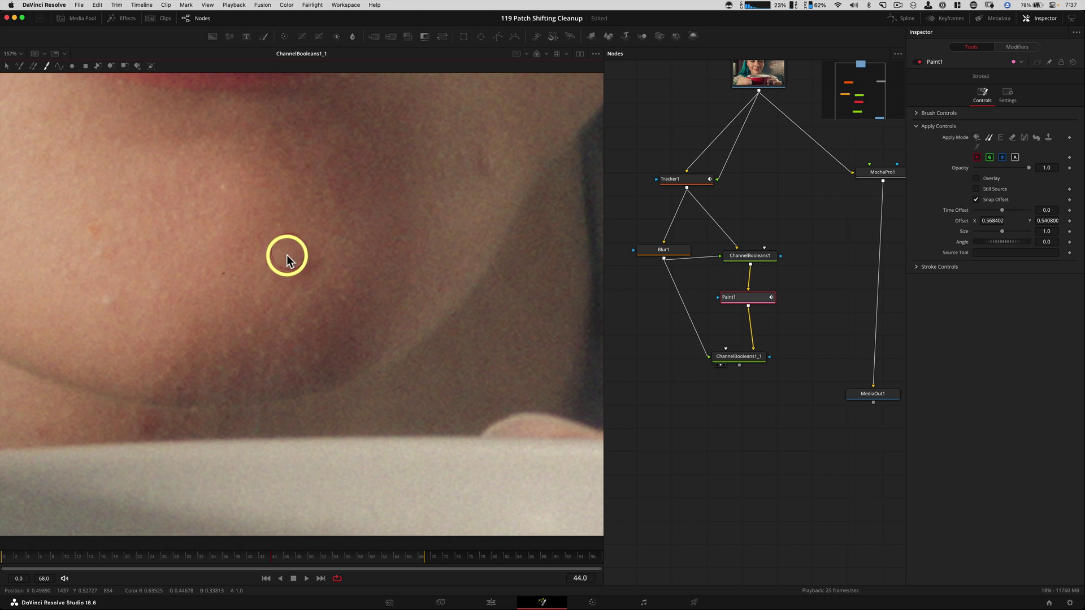
pyautogui.click(421, 213)
pyautogui.keyDown('alt'); pyautogui.click(353, 222); pyautogui.keyUp('alt')
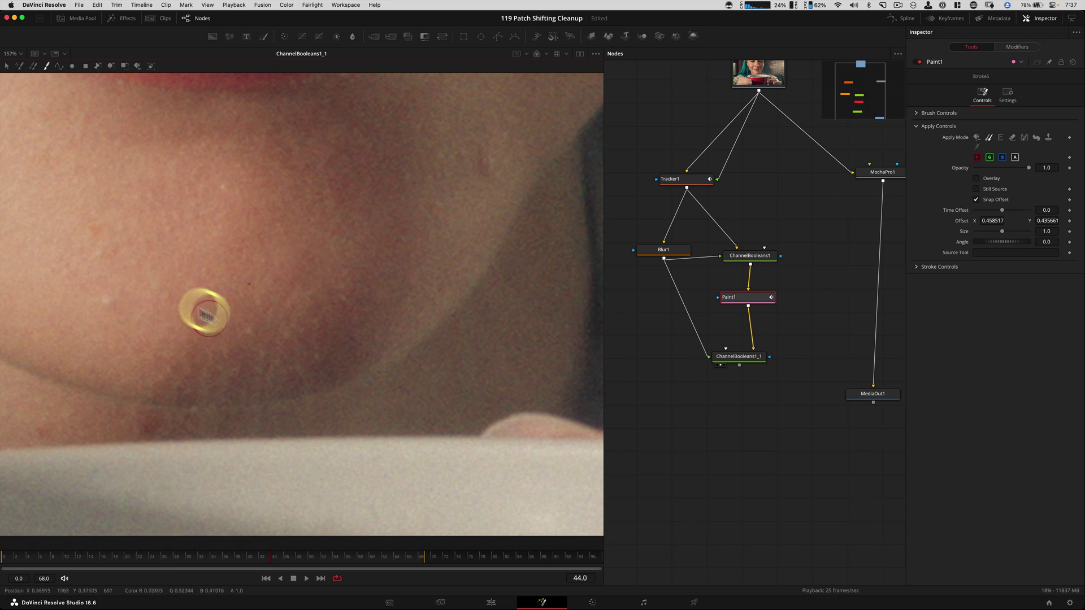
pyautogui.moveTo(130, 333); pyautogui.dragTo(107, 299)
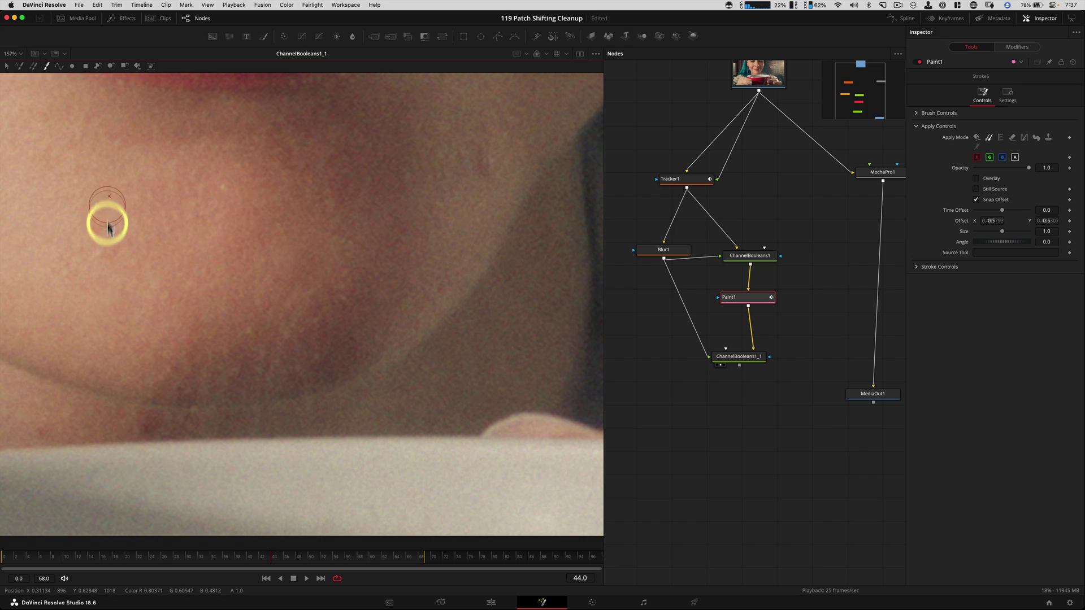
pyautogui.moveTo(88, 236); pyautogui.dragTo(121, 257)
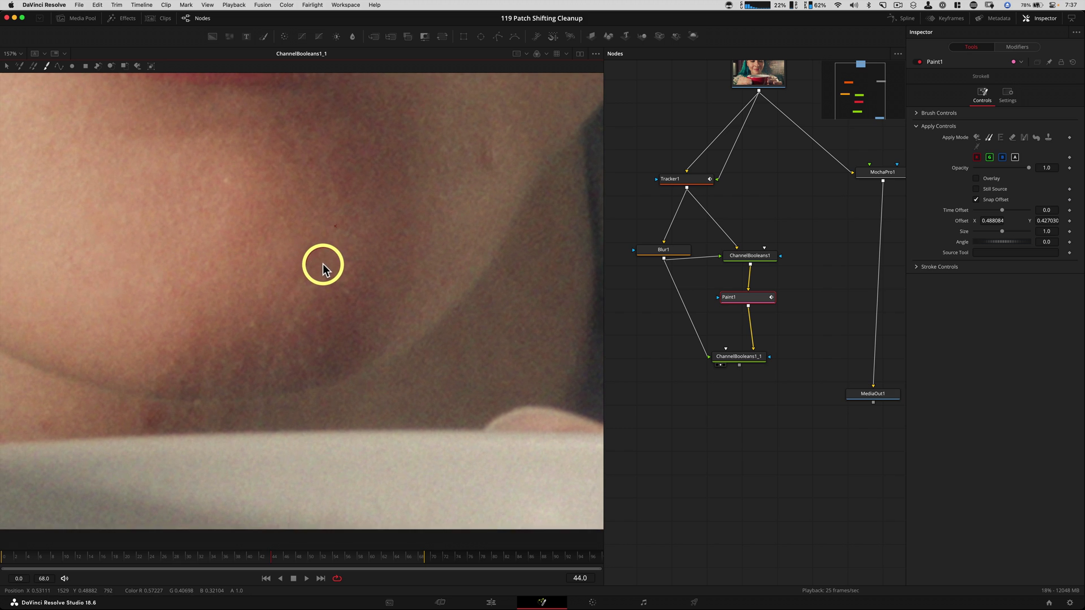
# - Play back the cleaned chin from ChannelBooleans1_1 with the whole stabilised frame in view
pyautogui.scroll(-5, 257, 308)
pyautogui.scroll(5, 266, 308)
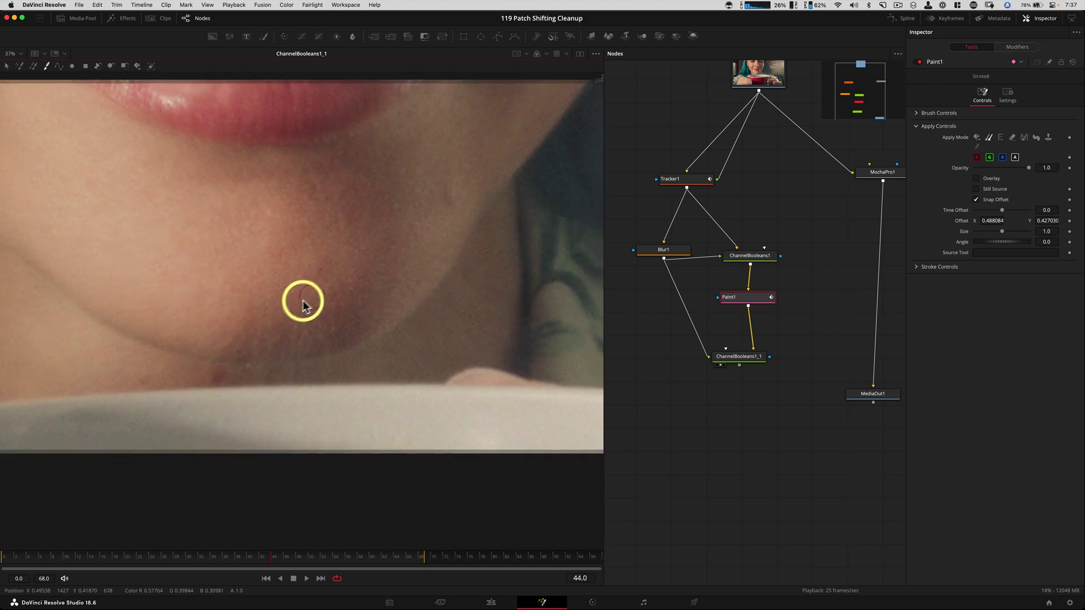
pyautogui.scroll(-2, 300, 302)
pyautogui.scroll(1, 303, 308)
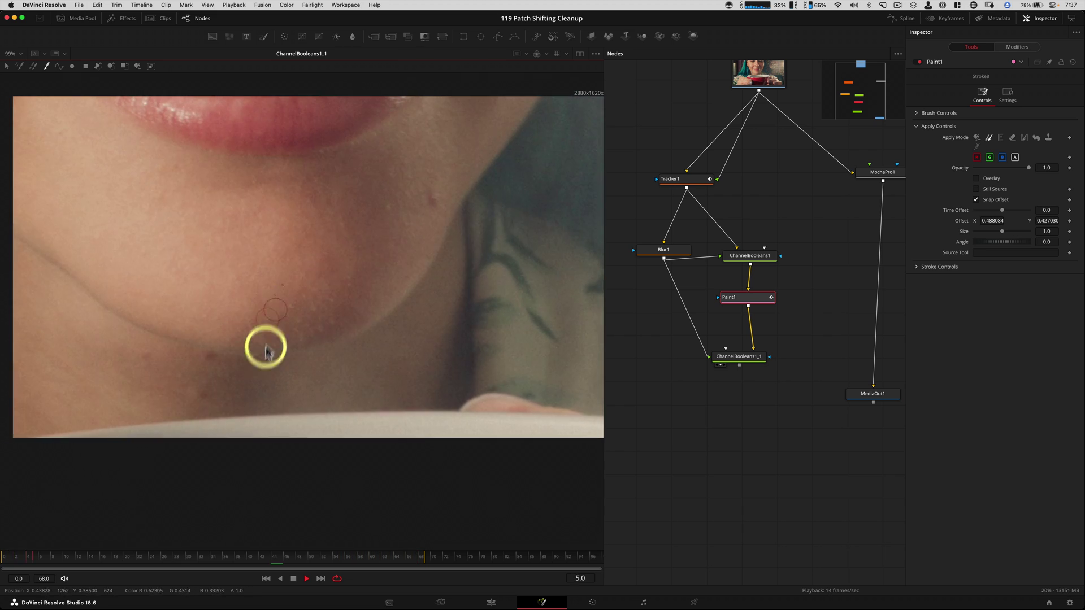
pyautogui.click(303, 342)
pyautogui.click(302, 341)
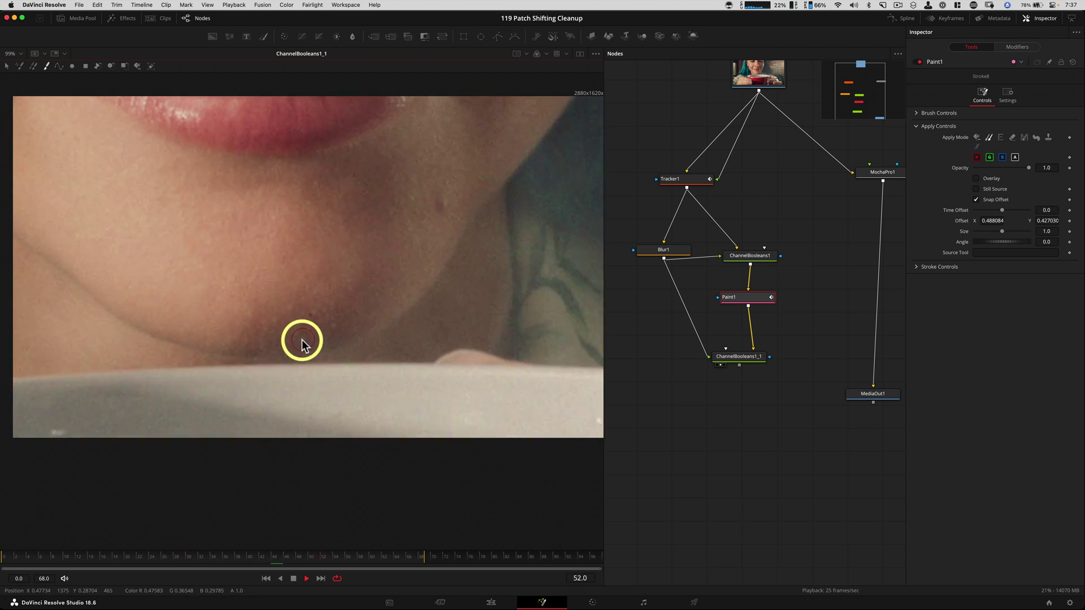
pyautogui.moveTo(302, 340)
pyautogui.mouseDown()
pyautogui.moveTo(303, 326)
pyautogui.moveTo(272, 353)
pyautogui.moveTo(297, 322)
pyautogui.moveTo(397, 343)
pyautogui.mouseUp()
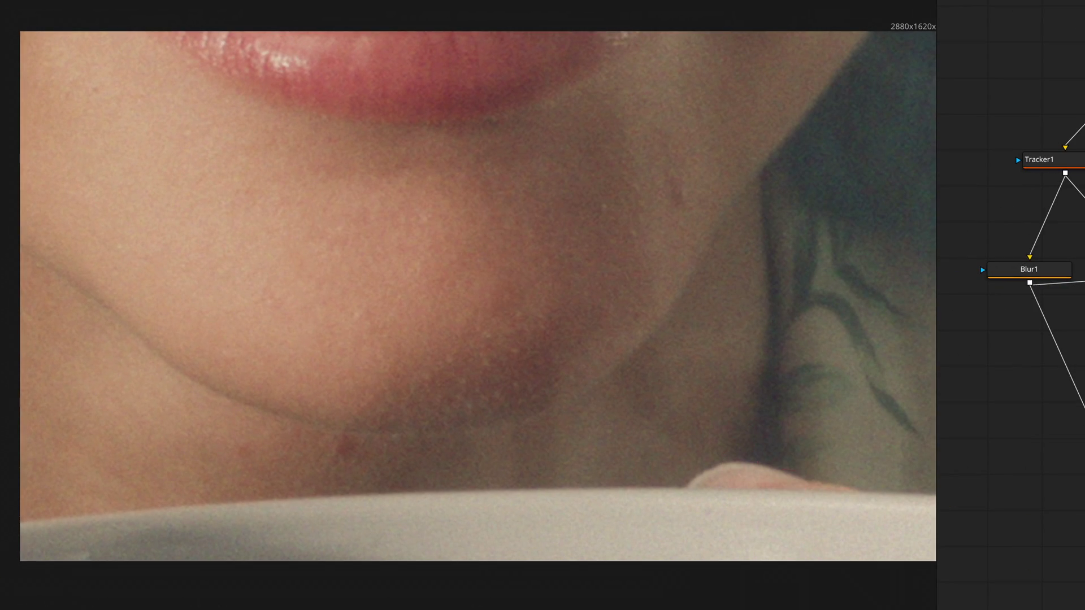
# - Compare the unpainted Tracker1 footage with the ChannelBooleans1_1 cleanup during playback, and stop playback
pyautogui.moveTo(1051, 161); pyautogui.dragTo(765, 330)
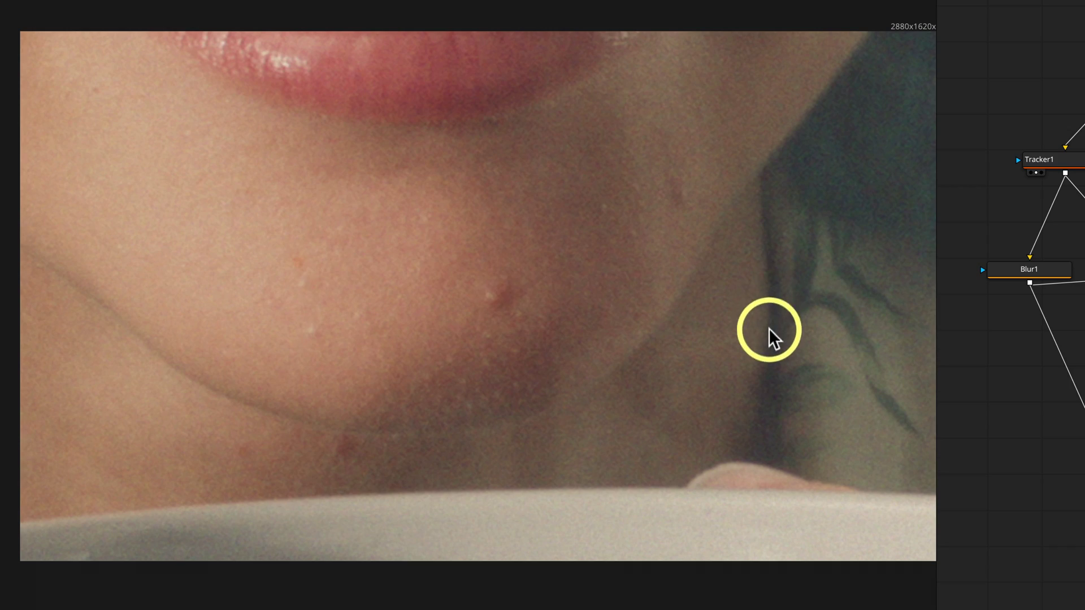
pyautogui.click(1066, 310)
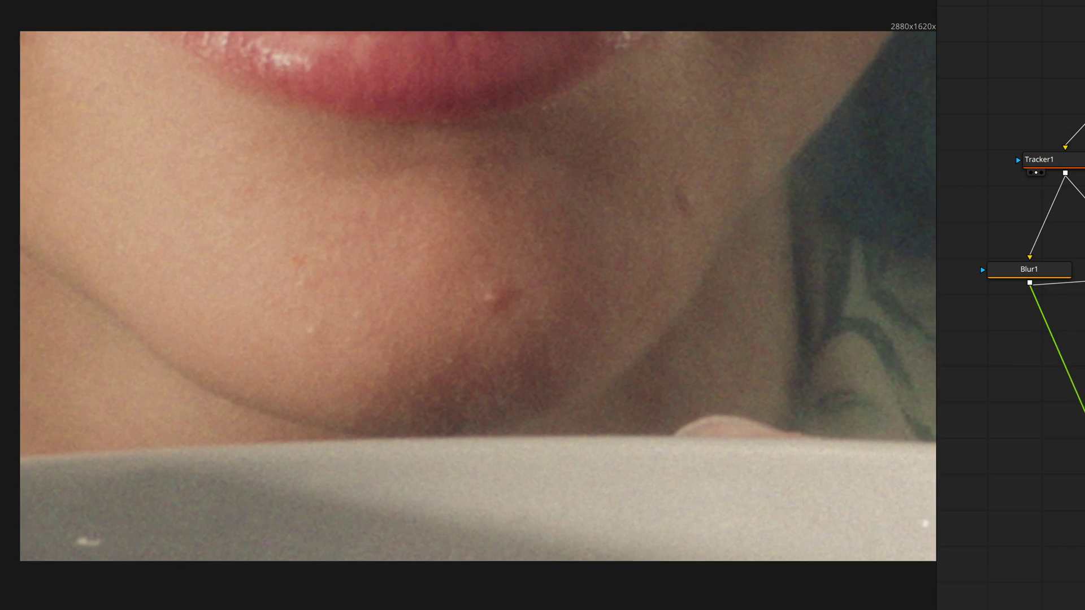
pyautogui.moveTo(835, 431)
pyautogui.mouseDown()
pyautogui.moveTo(811, 497)
pyautogui.moveTo(784, 512)
pyautogui.moveTo(799, 359)
pyautogui.moveTo(686, 213)
pyautogui.mouseUp()
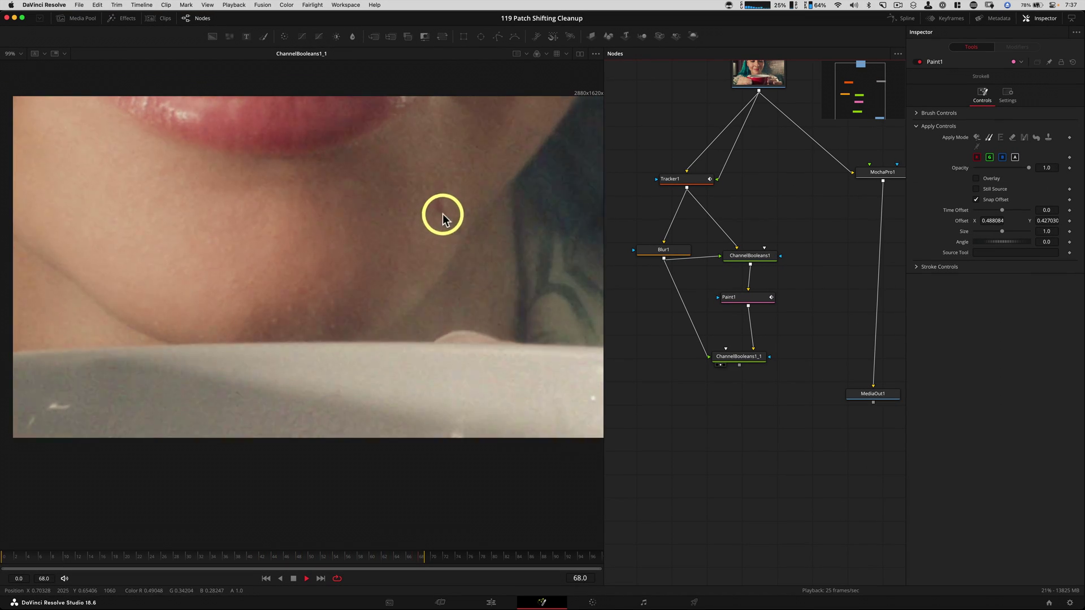
pyautogui.moveTo(442, 214)
pyautogui.mouseDown()
pyautogui.moveTo(429, 207)
pyautogui.moveTo(438, 213)
pyautogui.mouseUp()
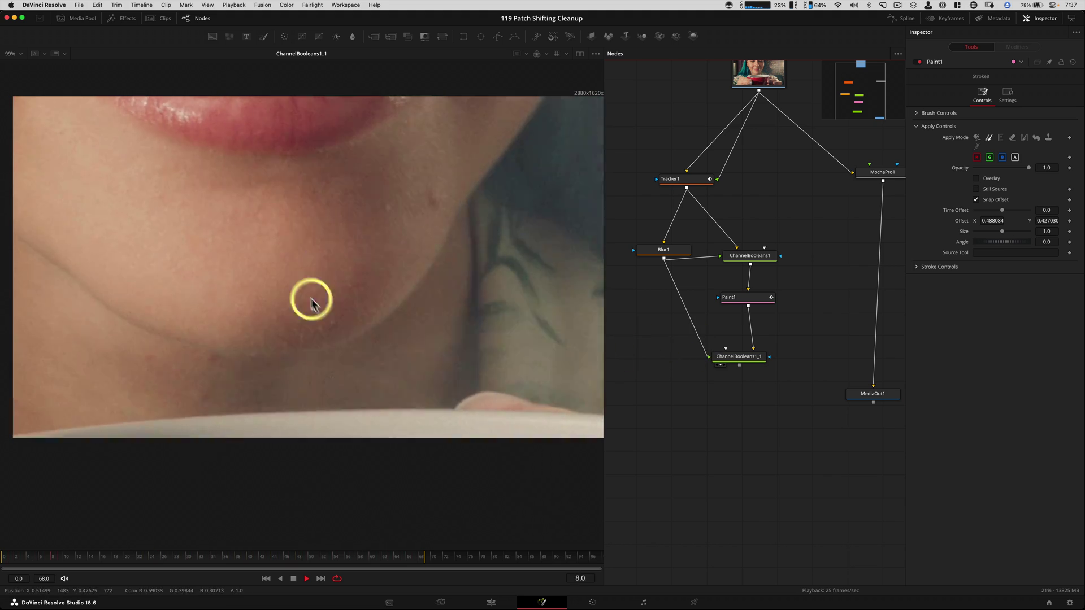
pyautogui.press('space')
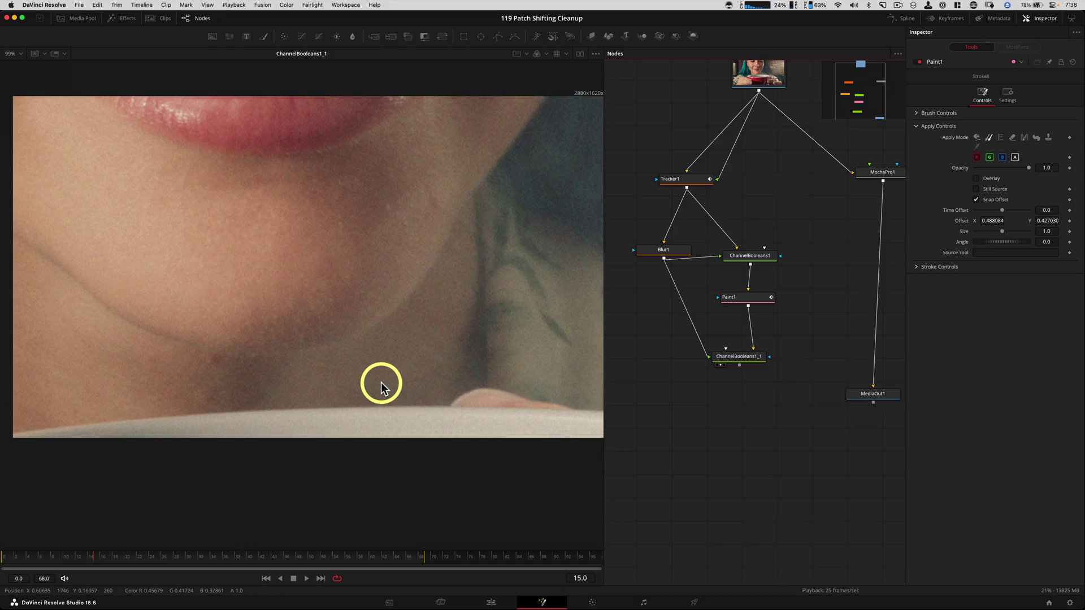
# - Paste a copy of Tracker1 below ChannelBooleans1_1, connect ChannelBooleans1_1 to its background and foreground, and view the copy
pyautogui.click(685, 179)
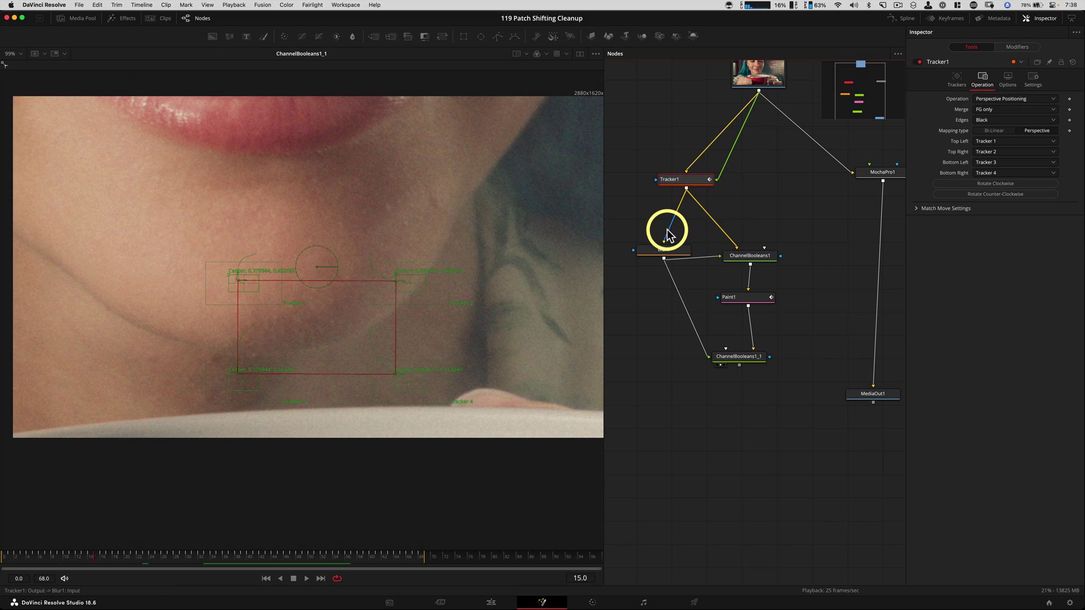
pyautogui.click(704, 432)
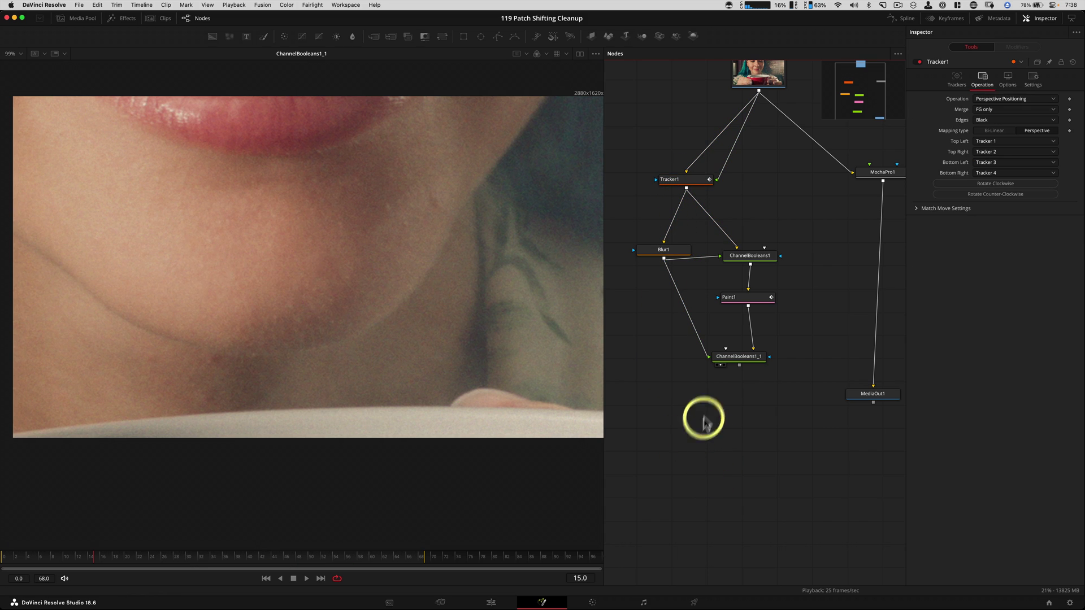
pyautogui.hotkey('ctrl', 'v')
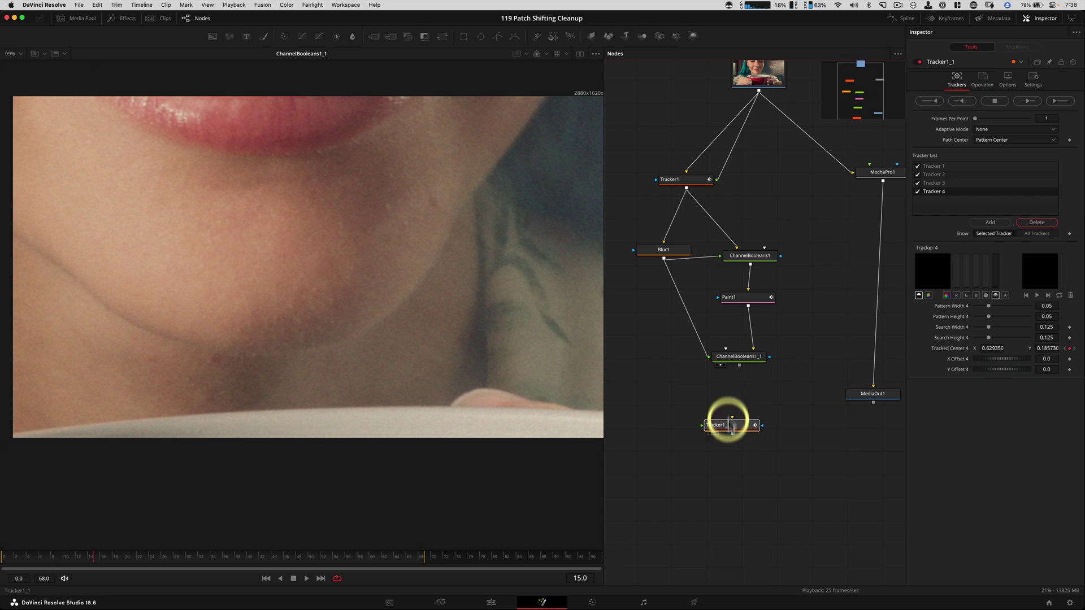
pyautogui.click(730, 425)
pyautogui.click(737, 367)
pyautogui.click(730, 428)
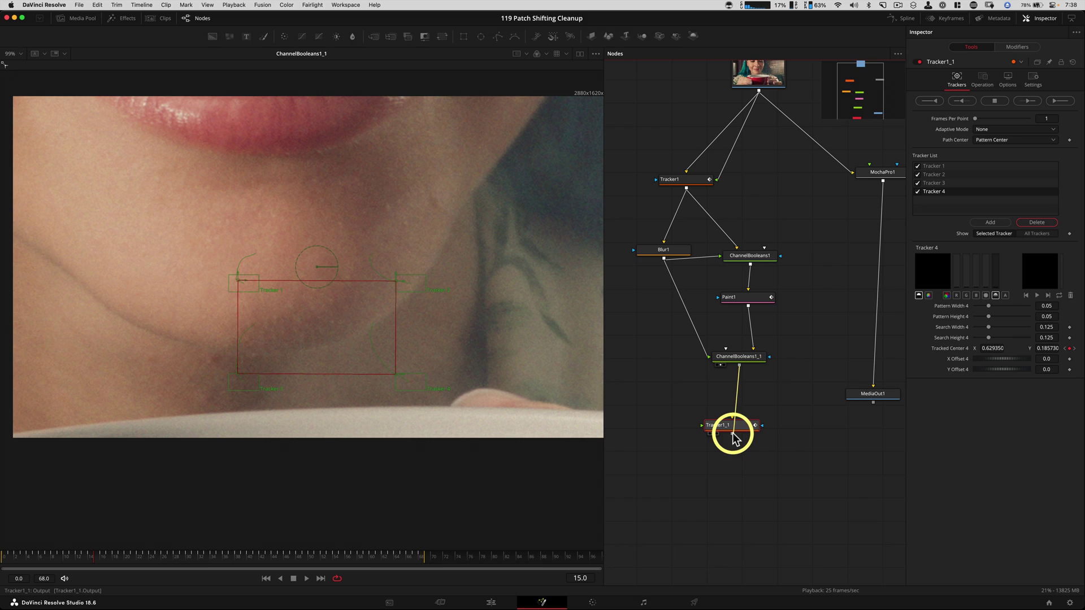
pyautogui.moveTo(739, 365); pyautogui.dragTo(484, 279)
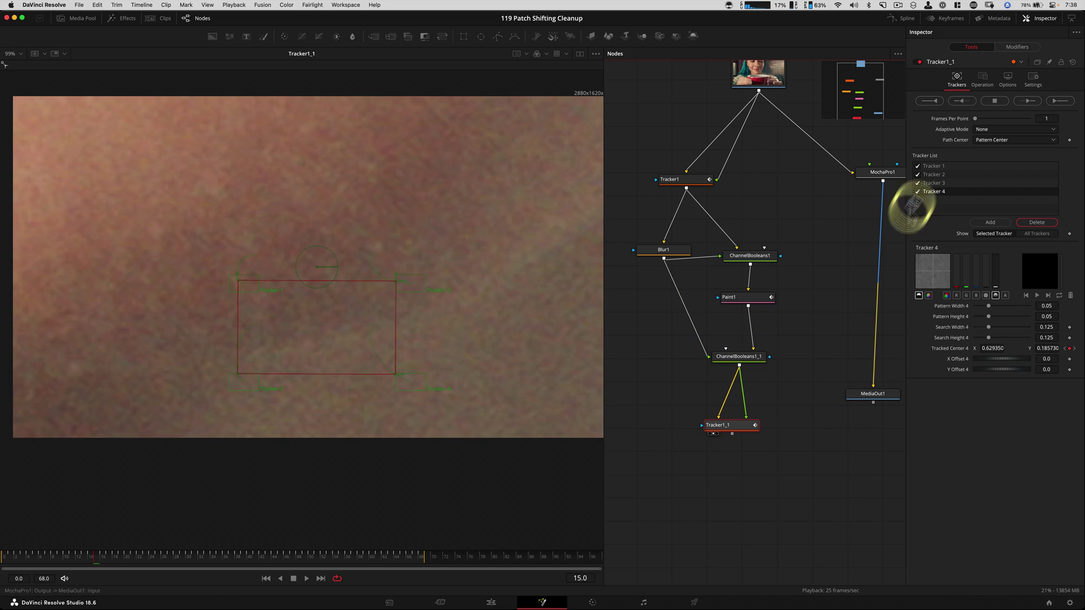
# - Set the Tracker1_1 operation to Corner Positioning
pyautogui.click(982, 79)
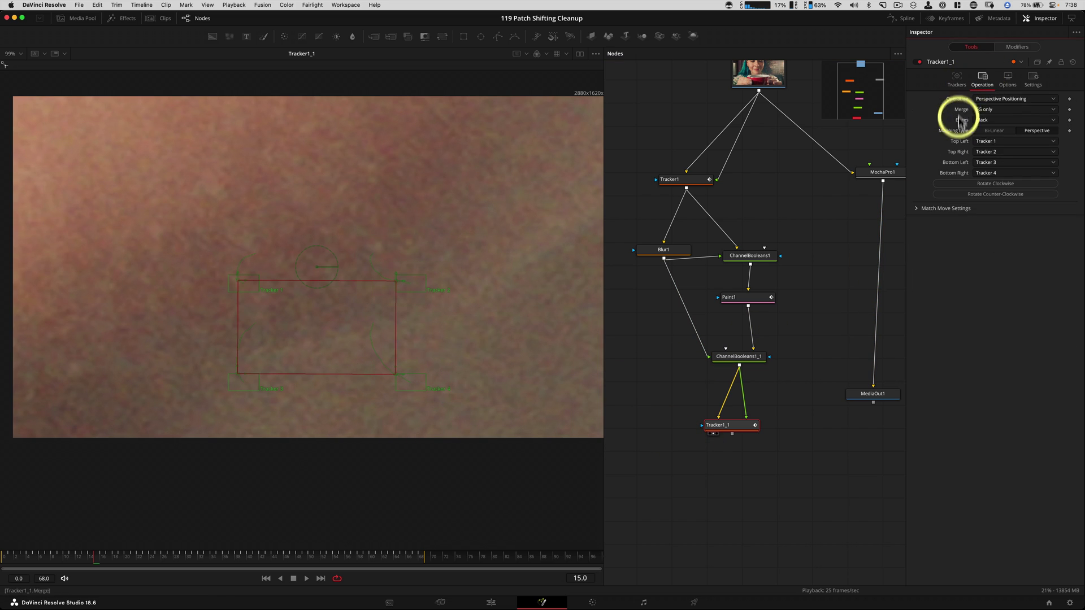
pyautogui.click(1051, 100)
pyautogui.click(1011, 129)
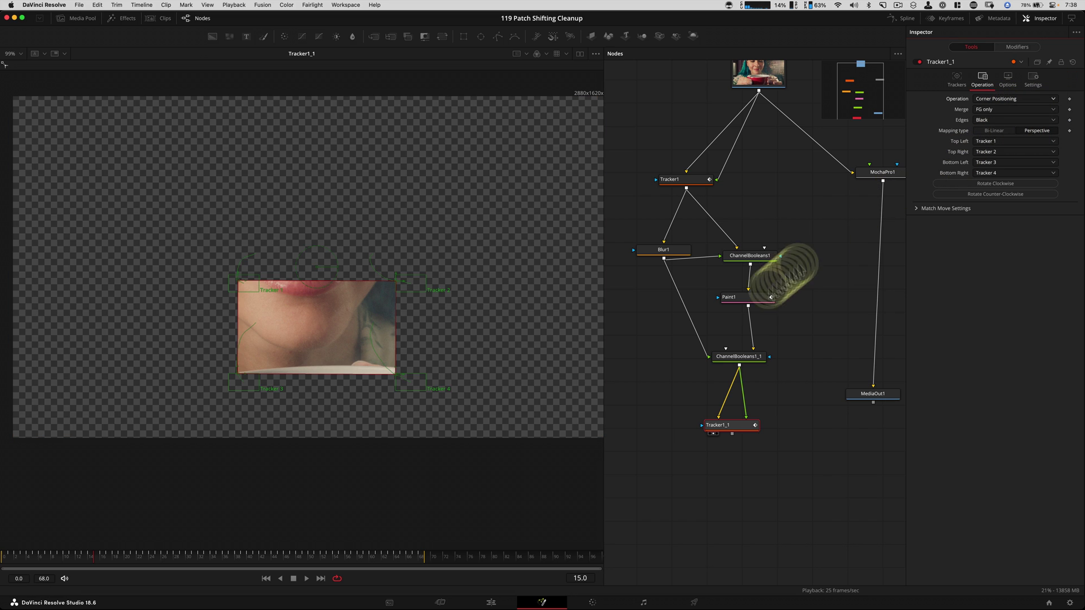
# - Play back the corner-positioned output of Tracker1_1, stop playback, and view the stabilised Tracker1 footage
pyautogui.press('space')
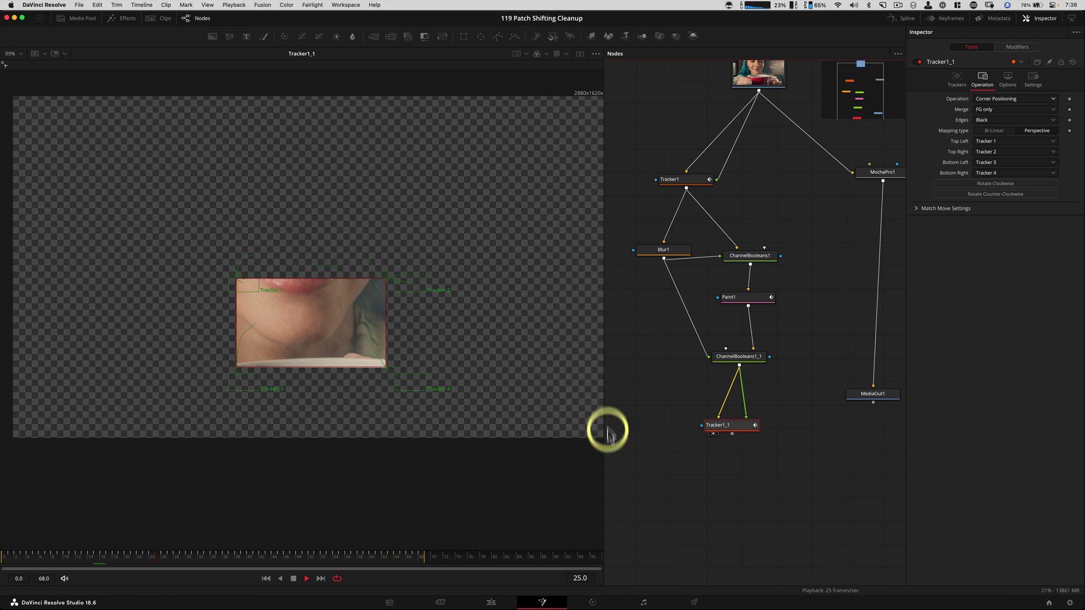
pyautogui.click(675, 482)
pyautogui.press('space')
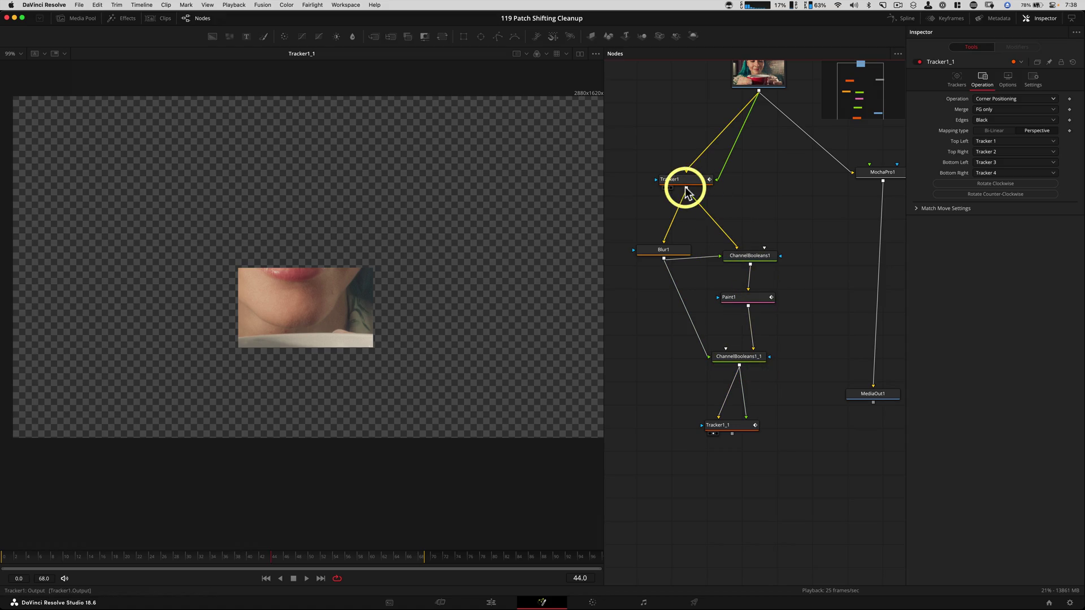
pyautogui.press('1')
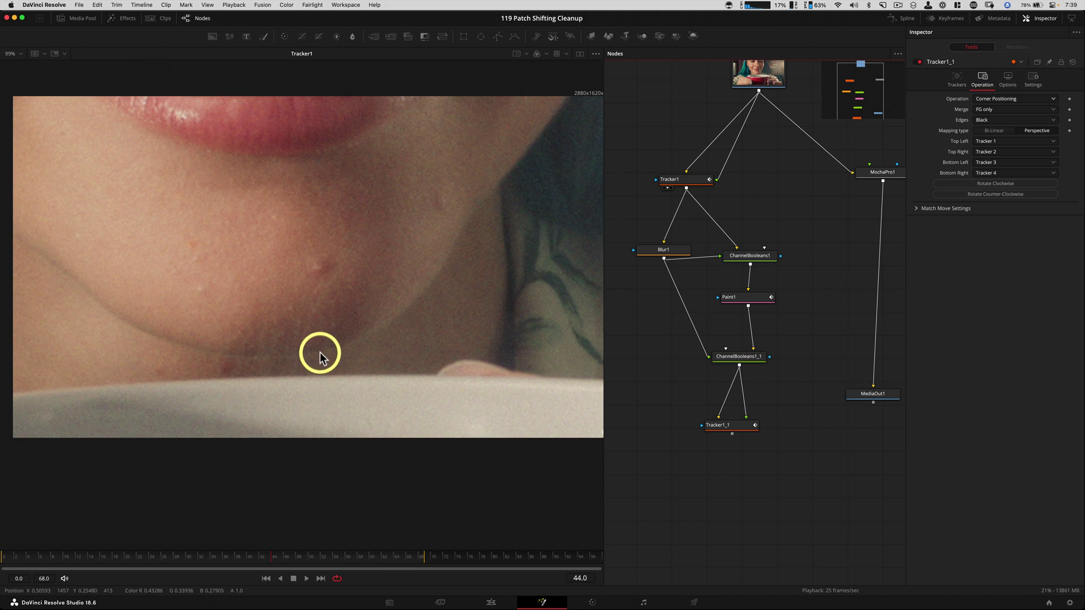
# - Space out Tracker1_1 and ChannelBooleans1_1 and insert a new Channel Booleans node between them
pyautogui.moveTo(738, 429); pyautogui.dragTo(741, 452)
pyautogui.click(659, 417)
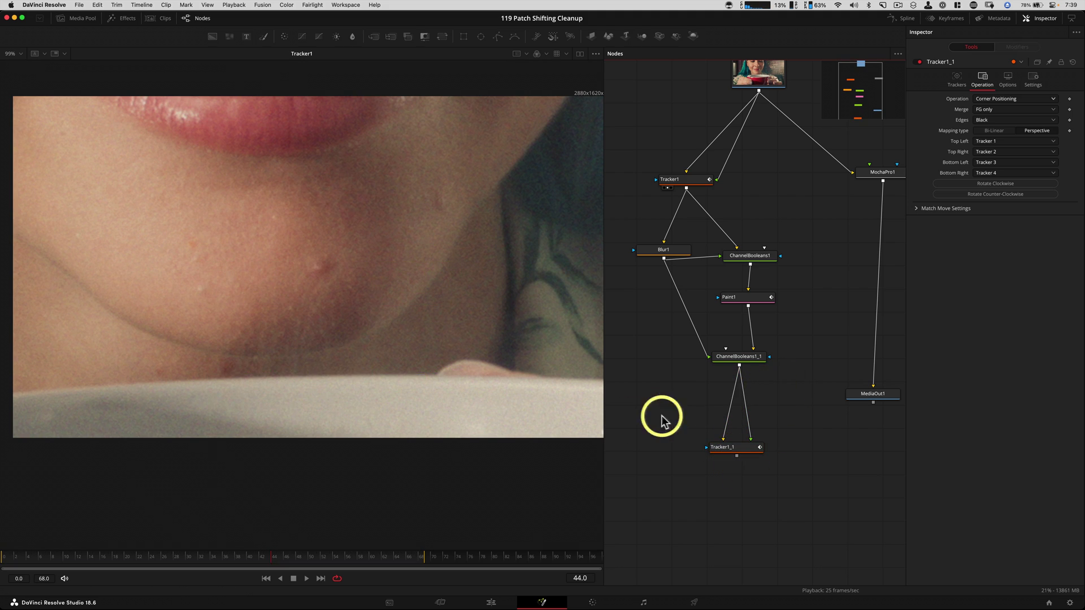
pyautogui.moveTo(729, 357); pyautogui.dragTo(726, 345)
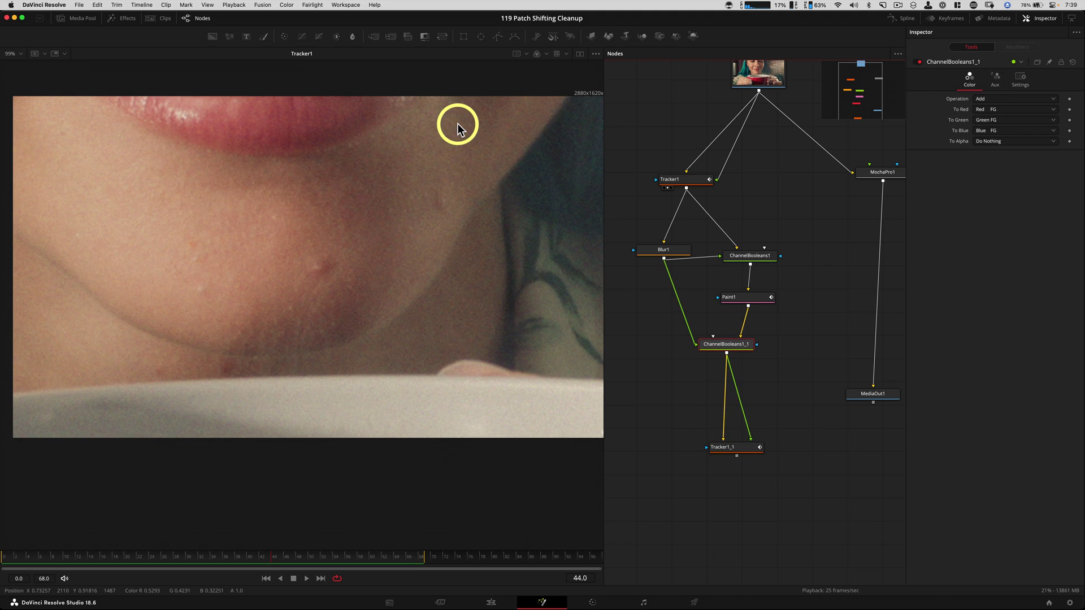
pyautogui.hotkey('shift', 'space')
pyautogui.write('channel')
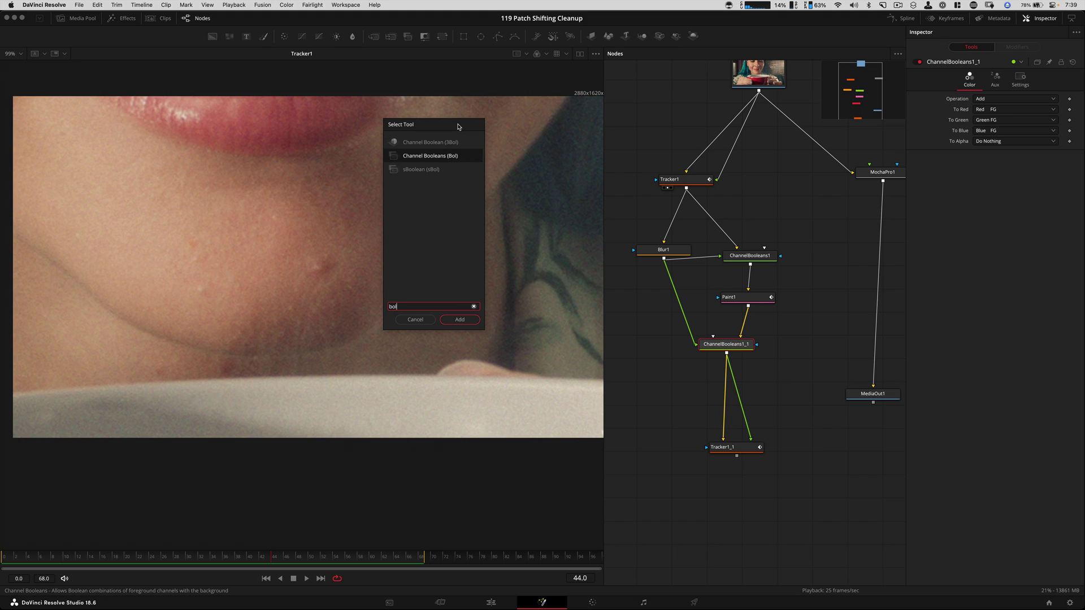
pyautogui.press('Return')
pyautogui.moveTo(734, 366); pyautogui.dragTo(738, 378)
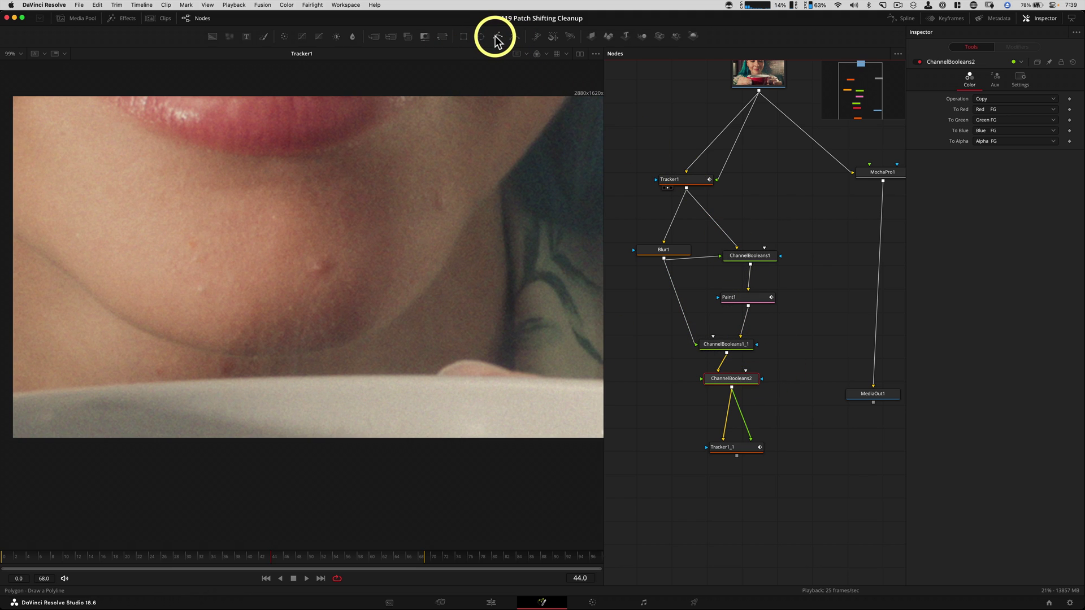
# - Add a BSpline mask beside ChannelBooleans2 and draw a closed shape around the two blemish areas on the chin
pyautogui.moveTo(514, 42); pyautogui.dragTo(794, 377)
pyautogui.click(311, 256)
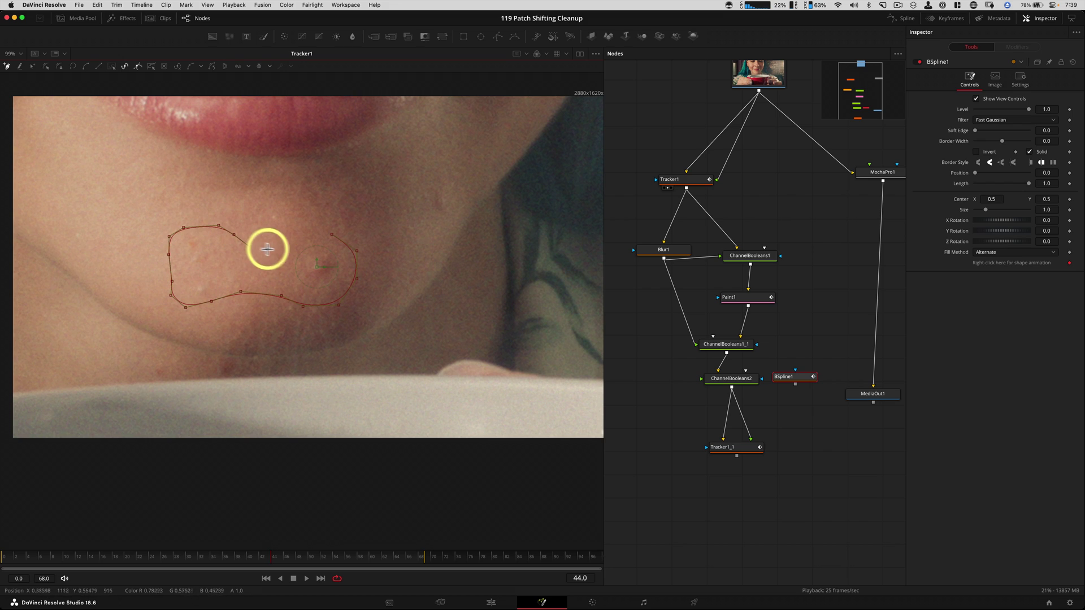
pyautogui.click(332, 235)
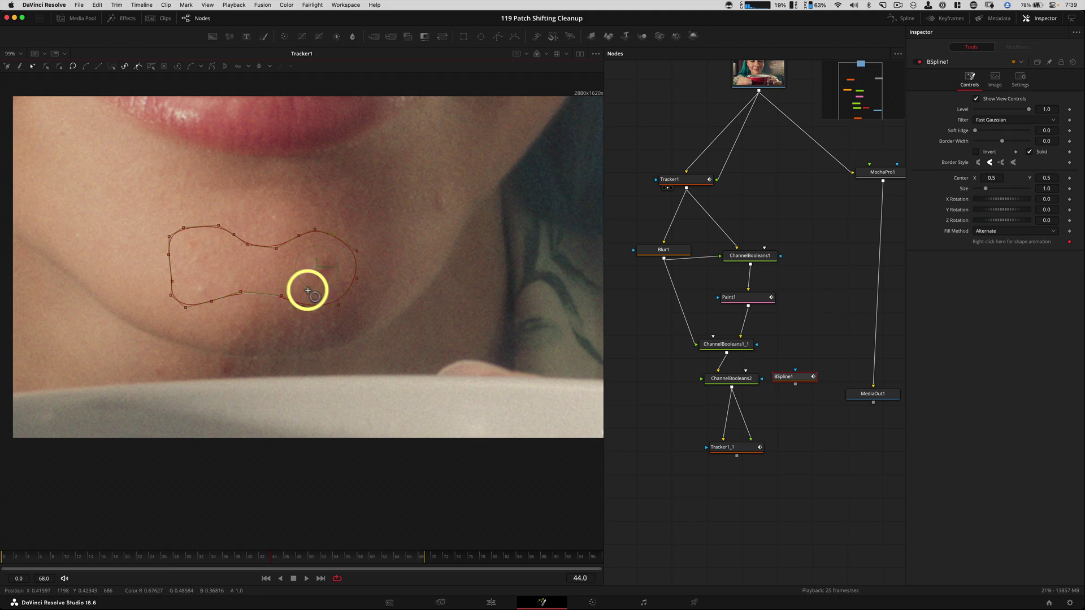
# - Remove the BSpline1Polyline shape animation from BSpline1 so the mask stays static
pyautogui.hscroll(4, 774, 390)
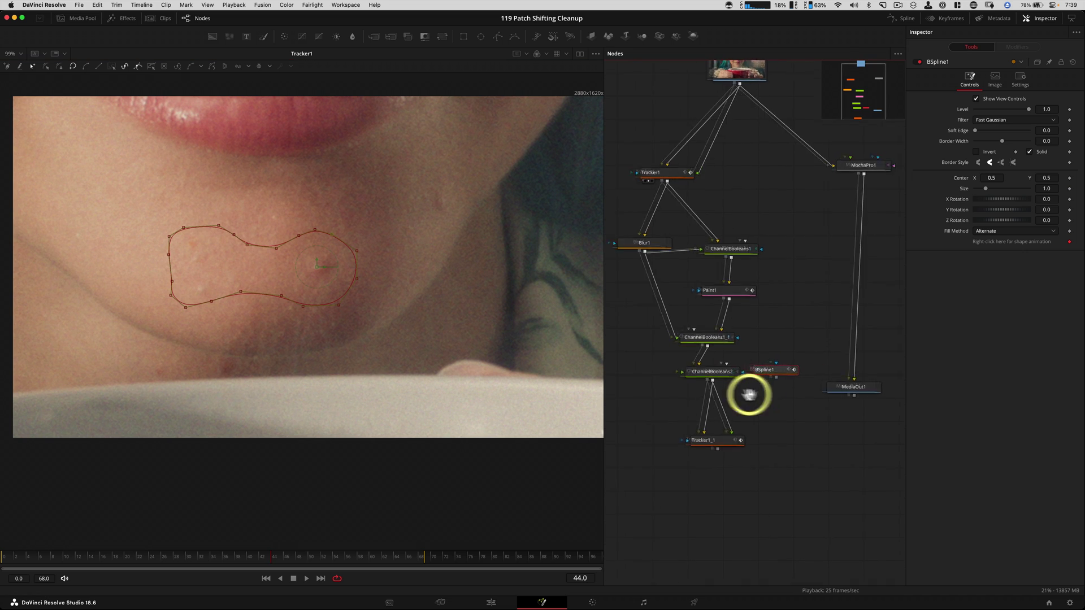
pyautogui.scroll(3, 754, 384)
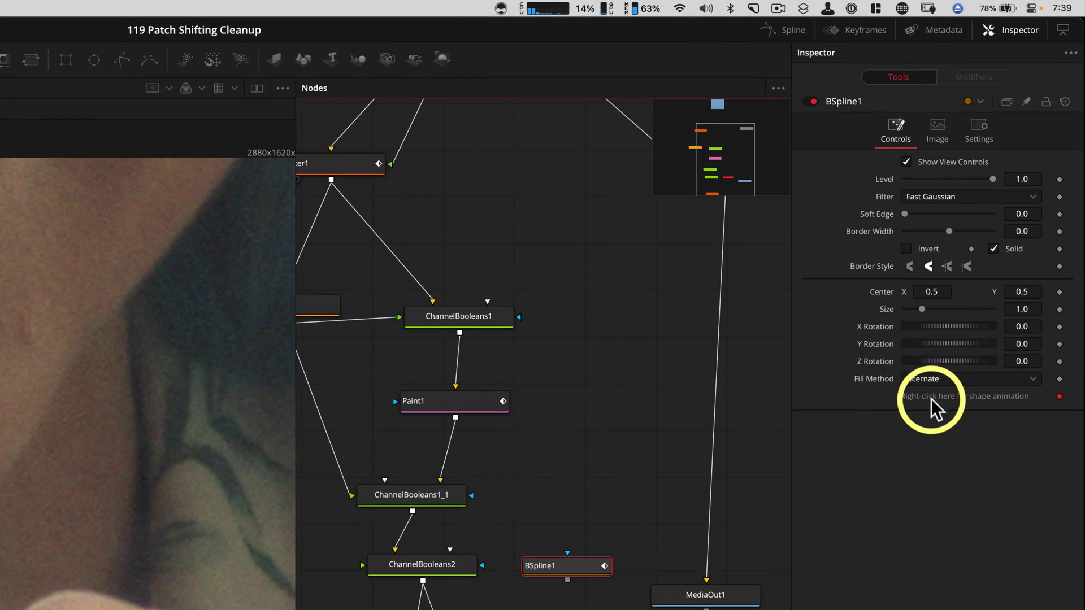
pyautogui.rightClick(993, 247)
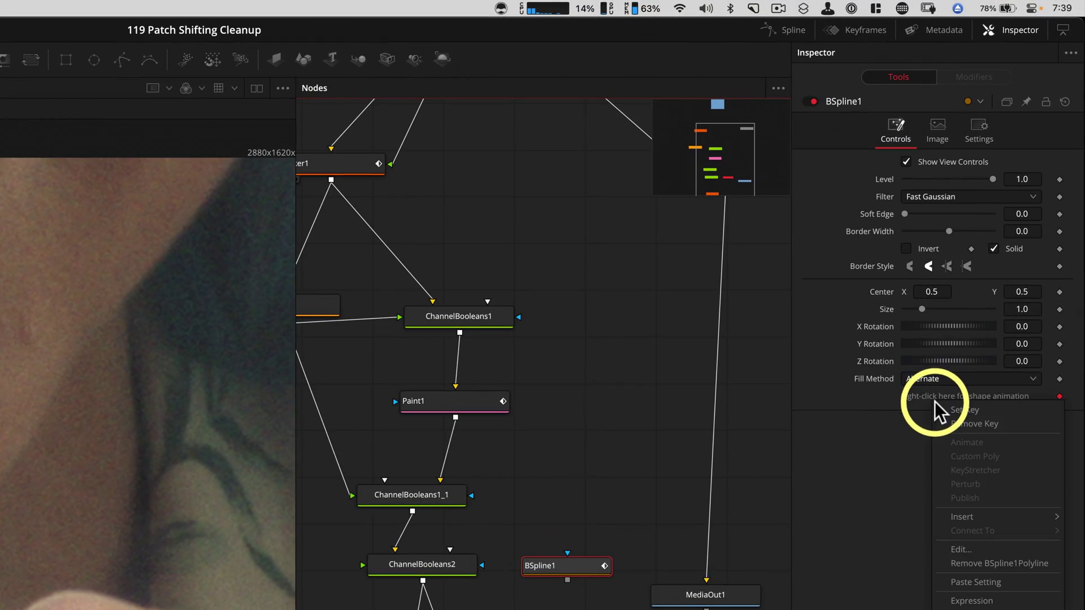
pyautogui.click(1042, 565)
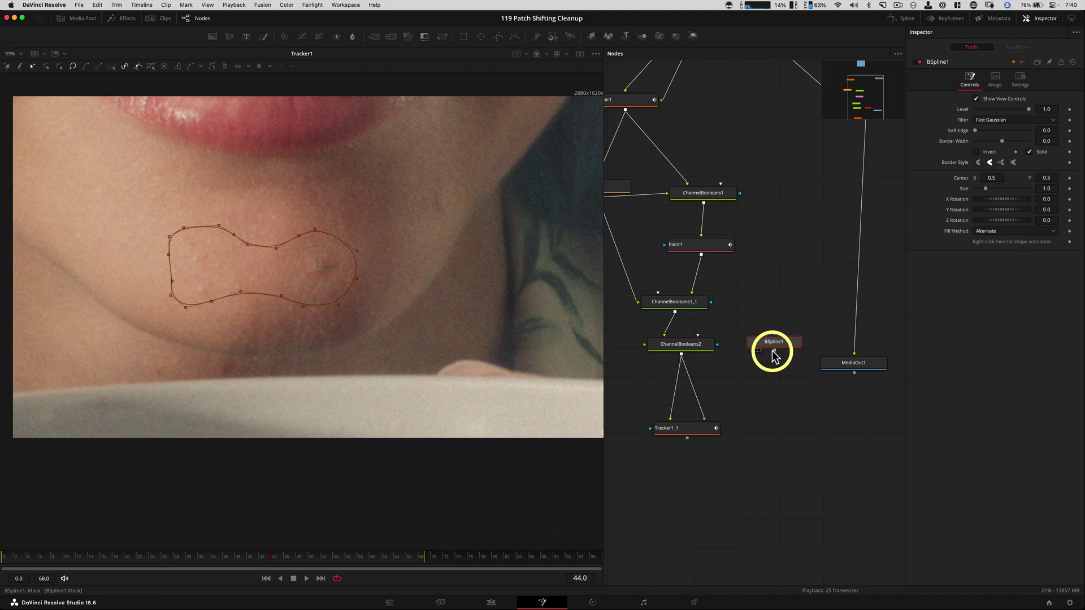
# - Connect BSpline1 to ChannelBooleans2 as its mask, view ChannelBooleans2, and enable Multiply by Mask
pyautogui.moveTo(773, 352); pyautogui.dragTo(686, 346)
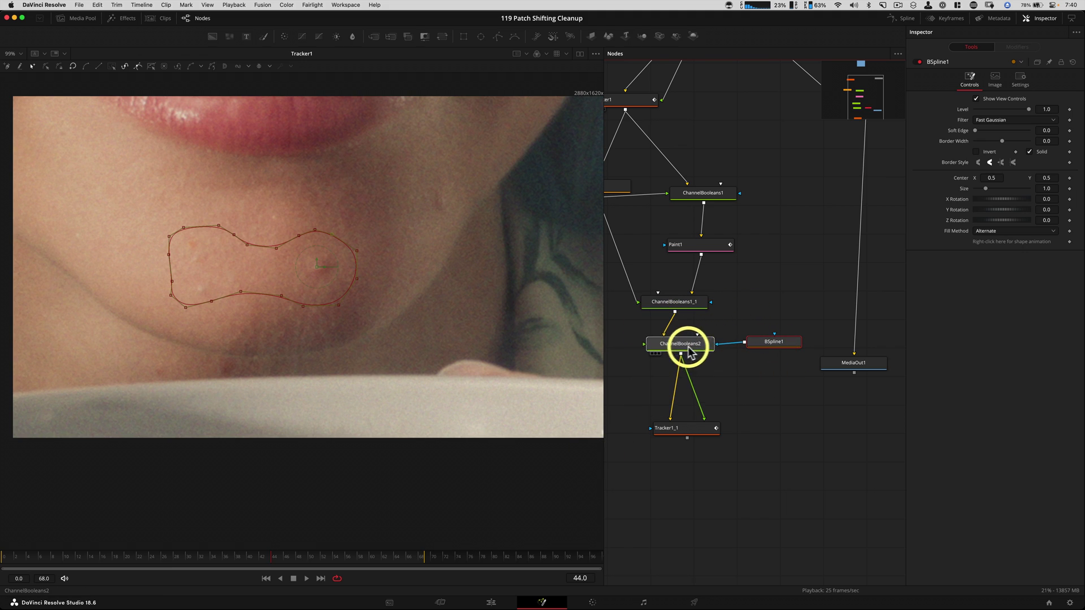
pyautogui.click(682, 351)
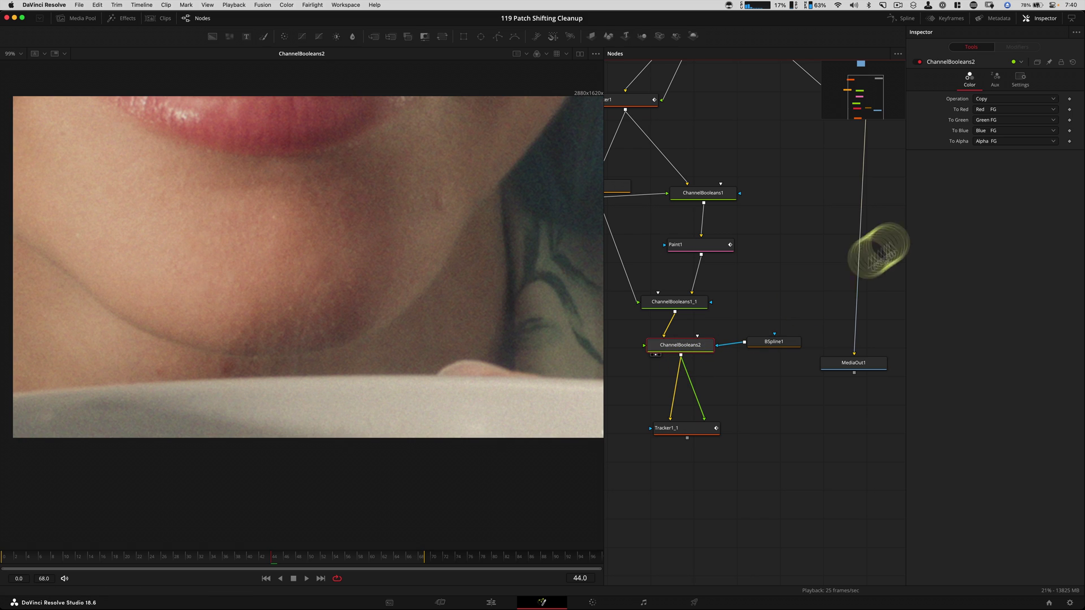
pyautogui.click(1021, 78)
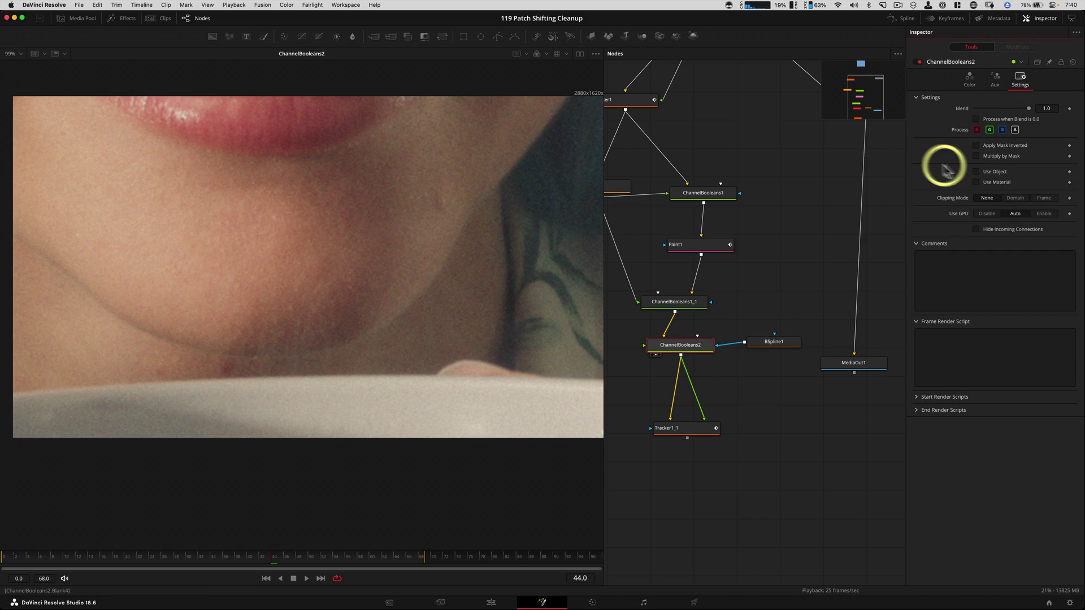
pyautogui.click(975, 156)
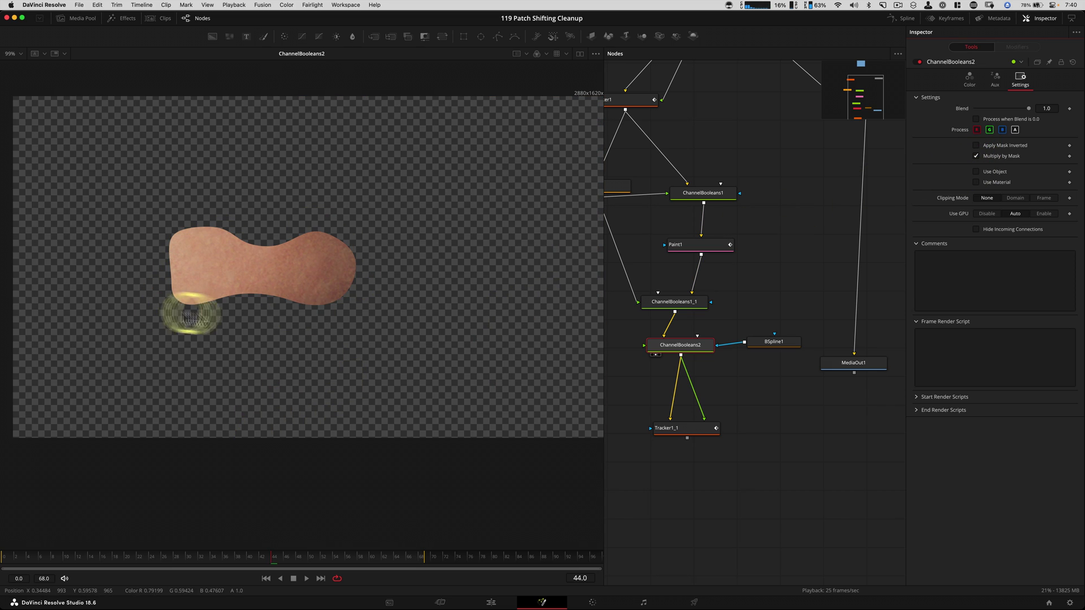
# - Select BSpline1, zoom in on the masked chin patch, and hide the on-screen controls in the viewer
pyautogui.click(769, 344)
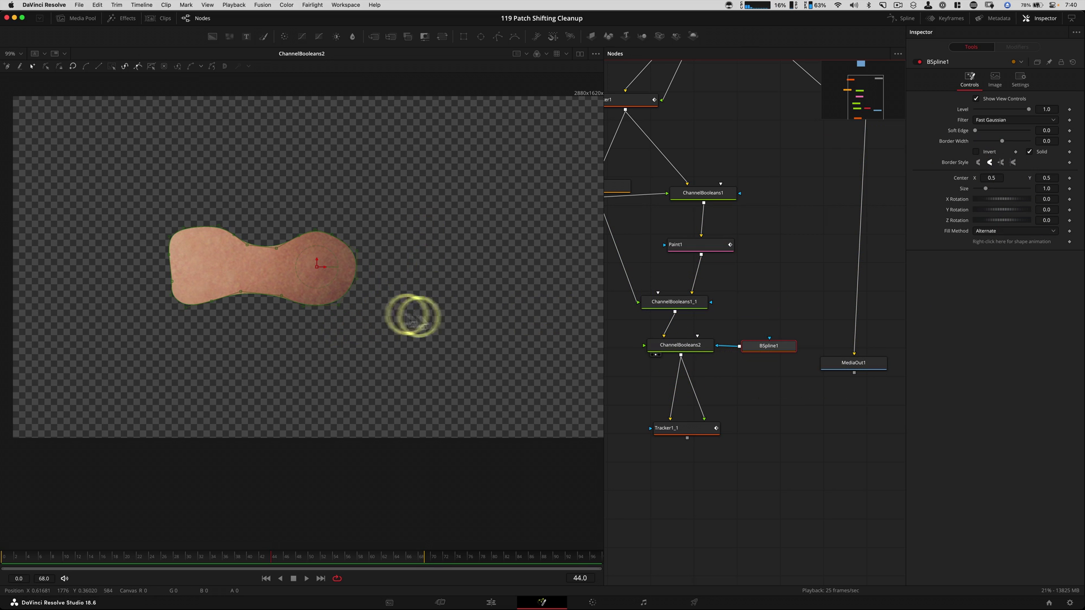
pyautogui.scroll(5, 350, 306)
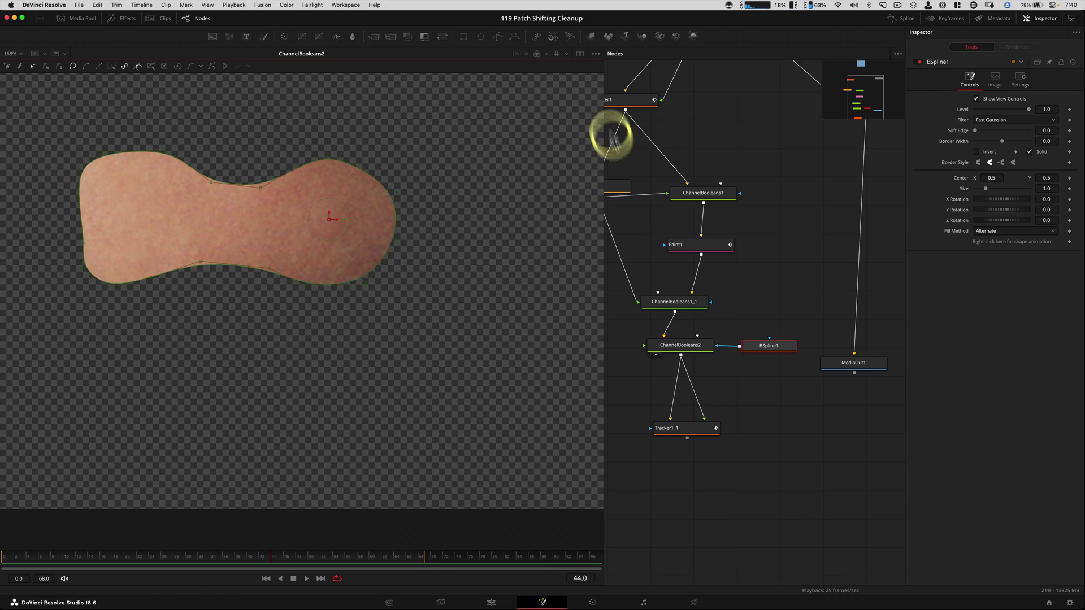
pyautogui.click(595, 55)
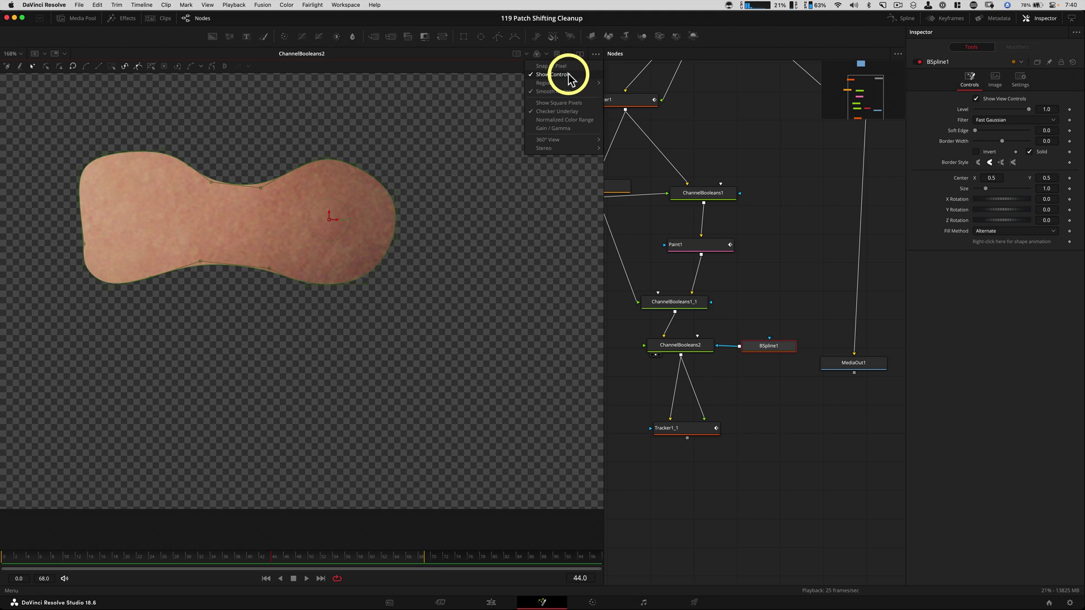
pyautogui.click(421, 223)
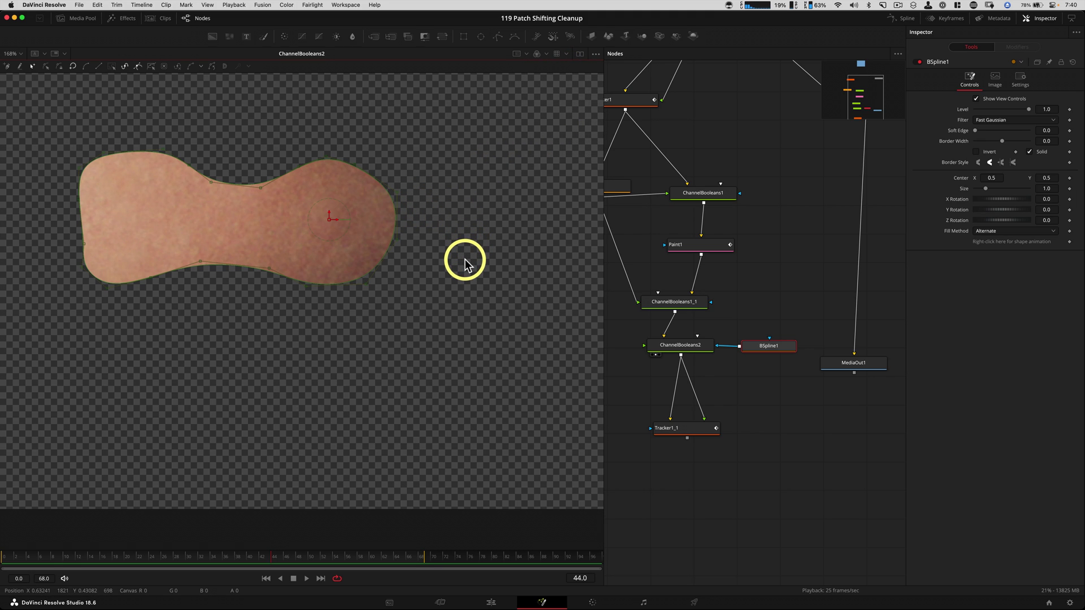
pyautogui.press('super+k')
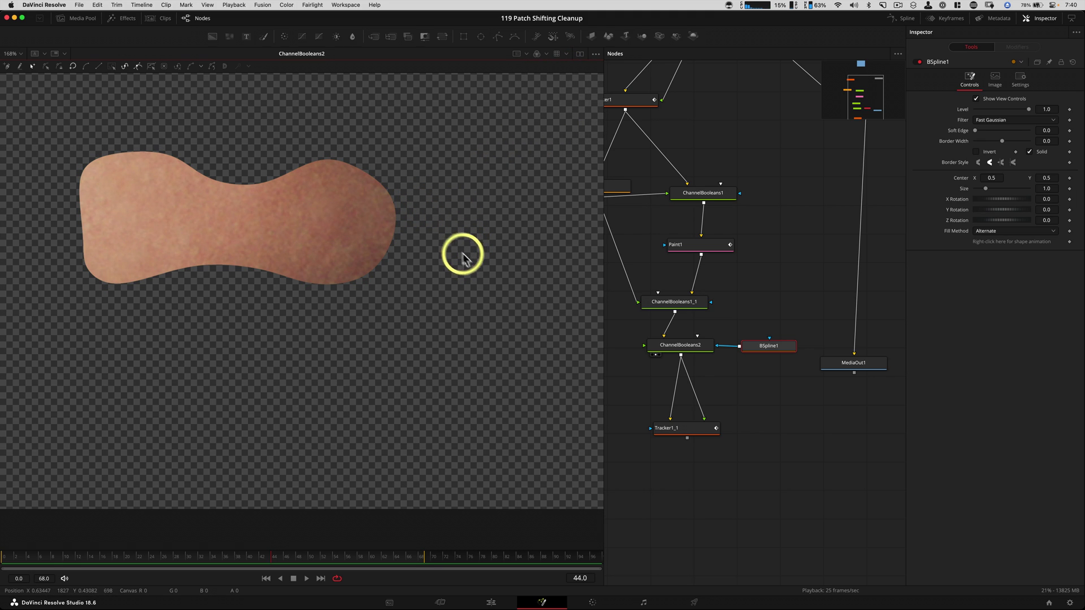
# - Set the Soft Edge of BSpline1 to 0.00277
pyautogui.click(1046, 132)
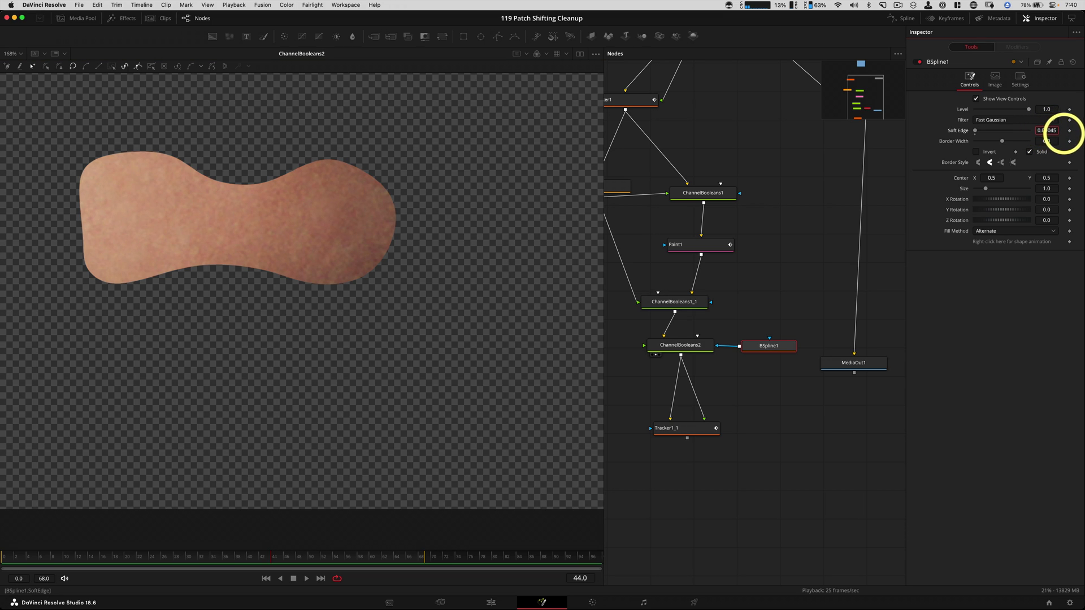
pyautogui.click(1052, 130)
pyautogui.write('0.0049')
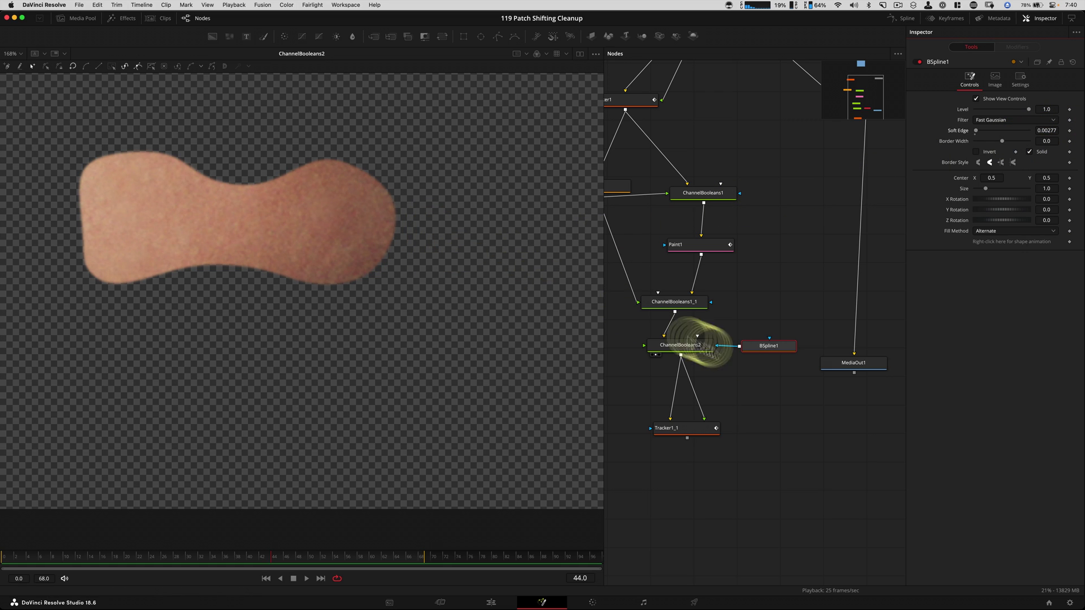
# - View the BSpline1 matte up close and set its Soft Edge to 0.00476
pyautogui.moveTo(768, 347); pyautogui.dragTo(484, 286)
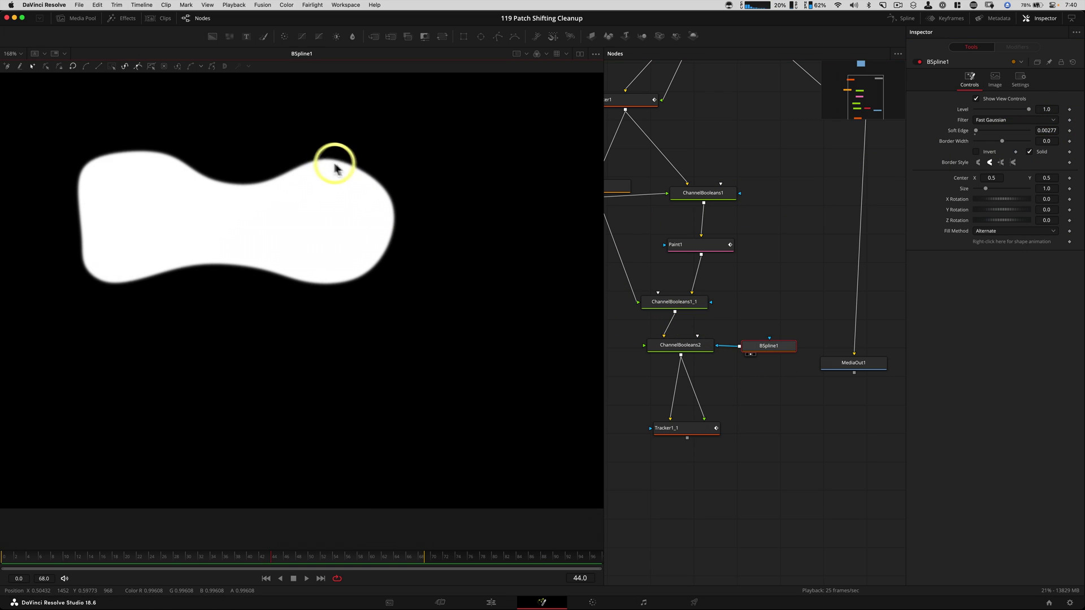
pyautogui.scroll(5, 334, 170)
pyautogui.scroll(-6, 394, 177)
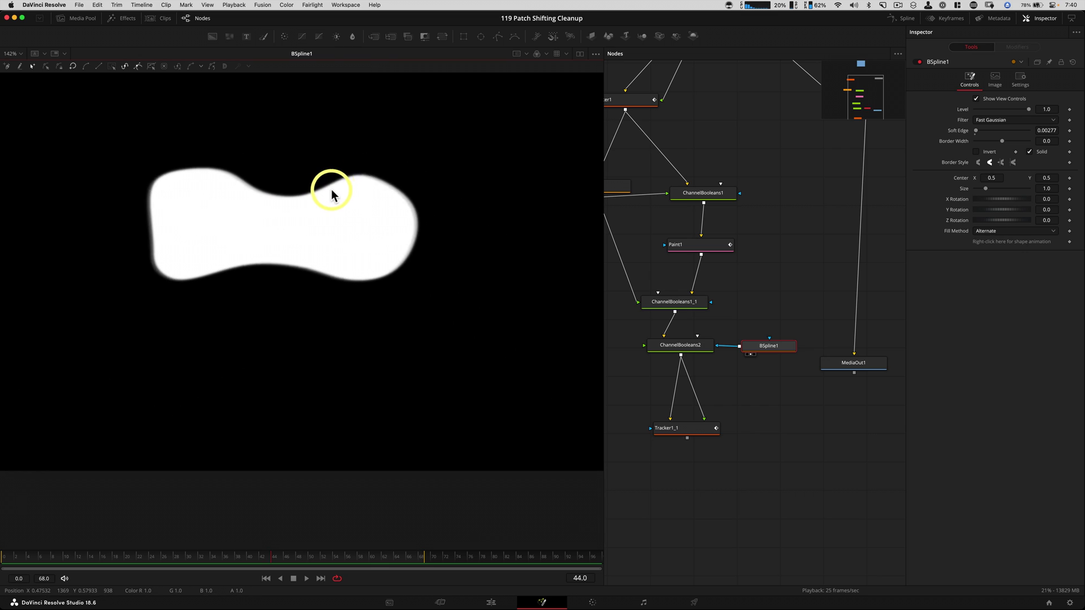
pyautogui.scroll(1, 362, 188)
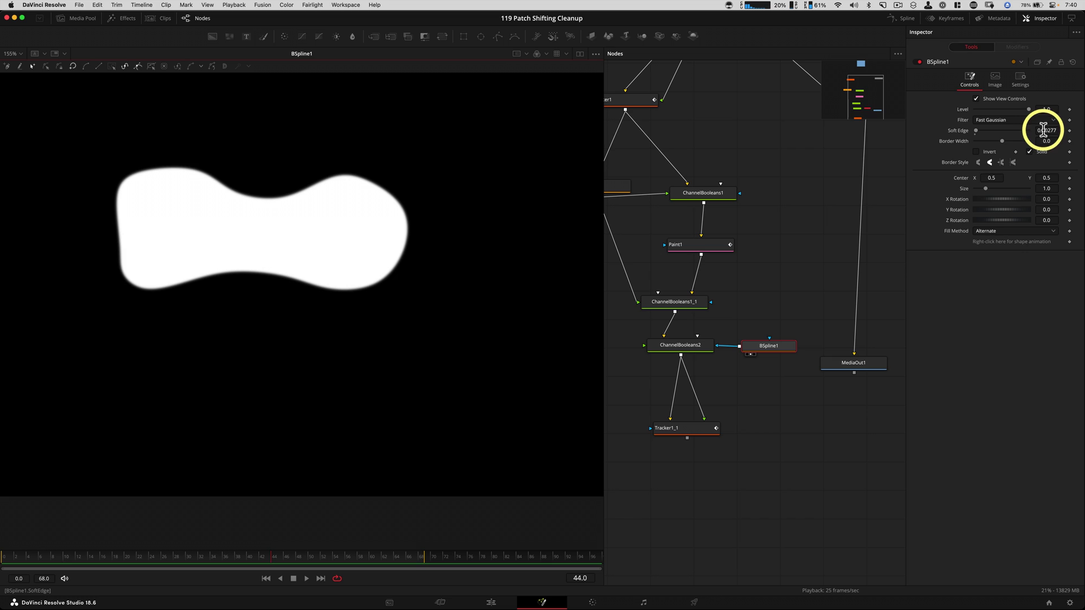
pyautogui.moveTo(1043, 130); pyautogui.dragTo(1073, 137)
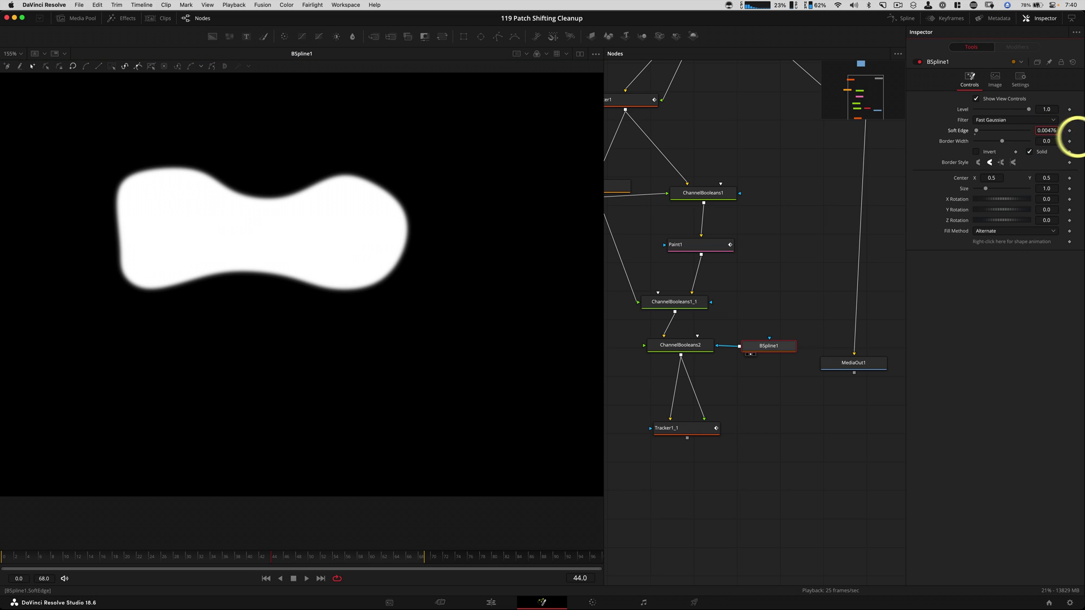
# - Check the feathered patch on ChannelBooleans2, view Tracker1_1, and play back the patch with its restored motion
pyautogui.hscroll(5, 363, 203)
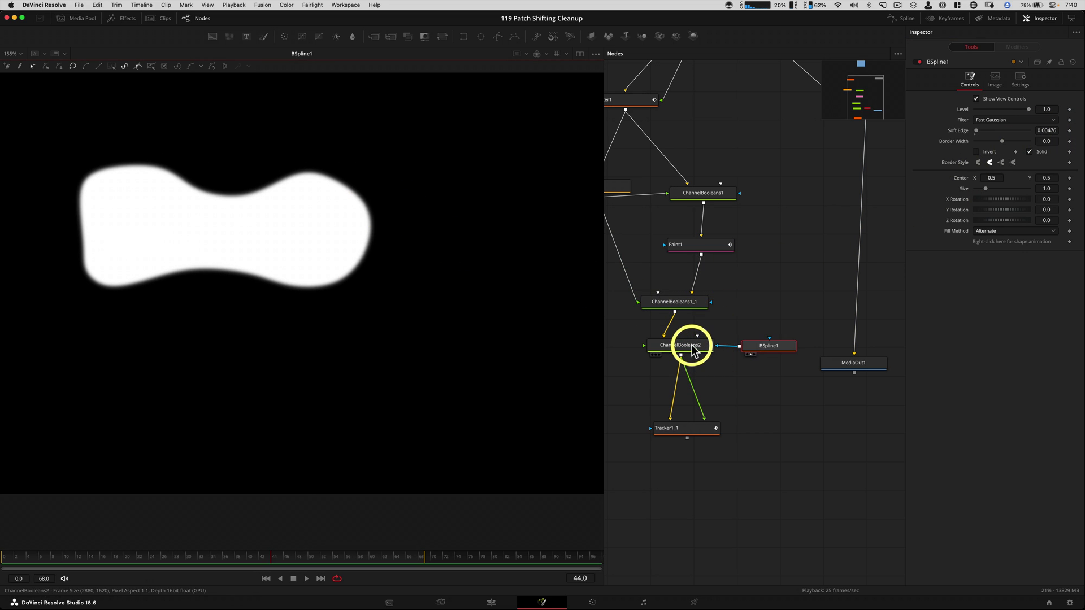
pyautogui.moveTo(694, 350); pyautogui.dragTo(392, 383)
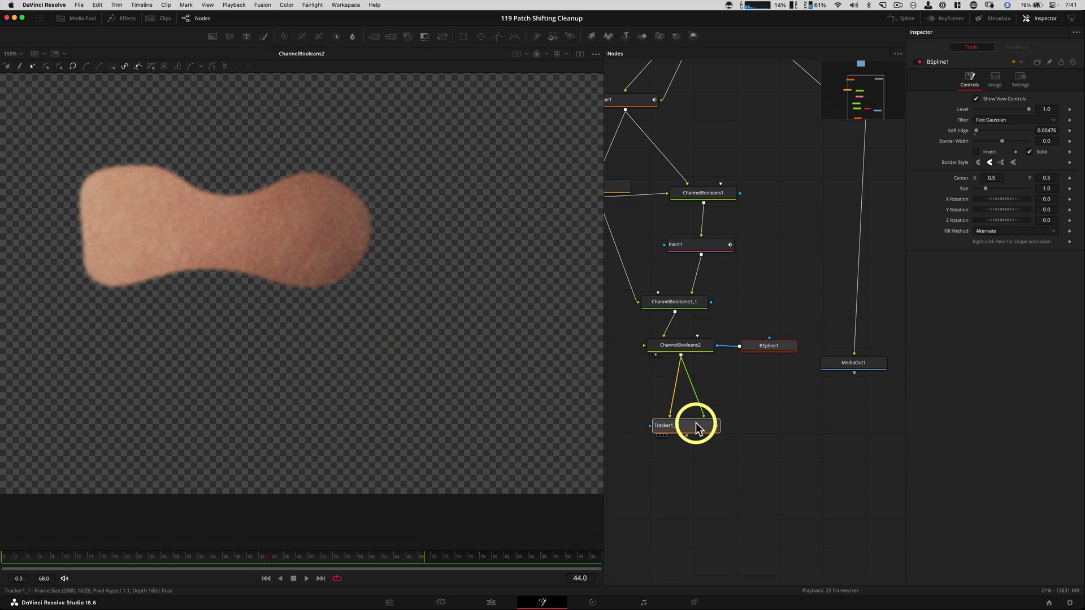
pyautogui.moveTo(696, 423); pyautogui.dragTo(467, 380)
pyautogui.press('space')
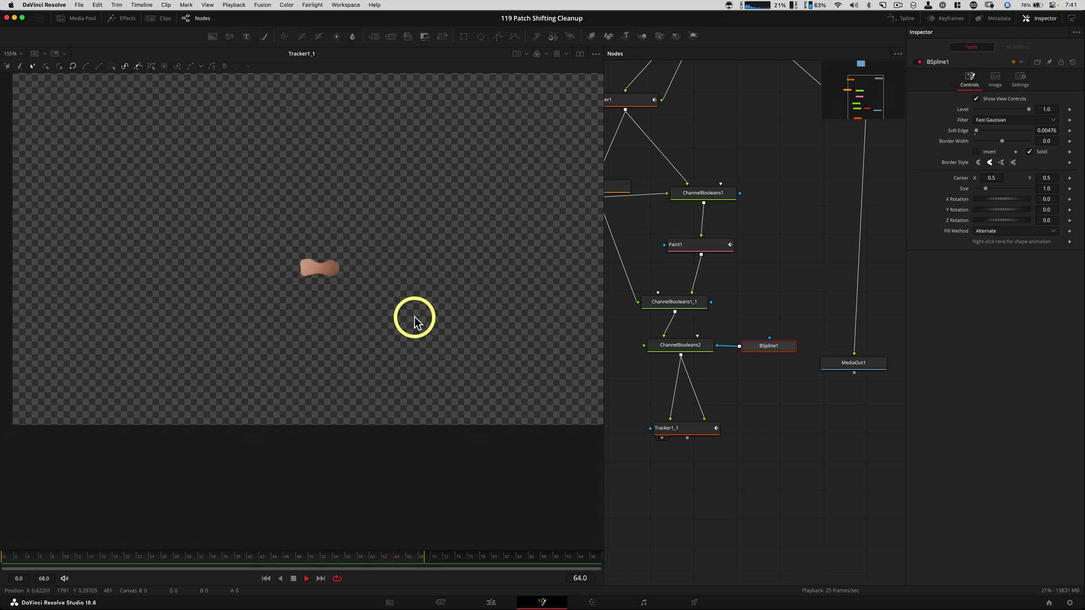
pyautogui.press('space')
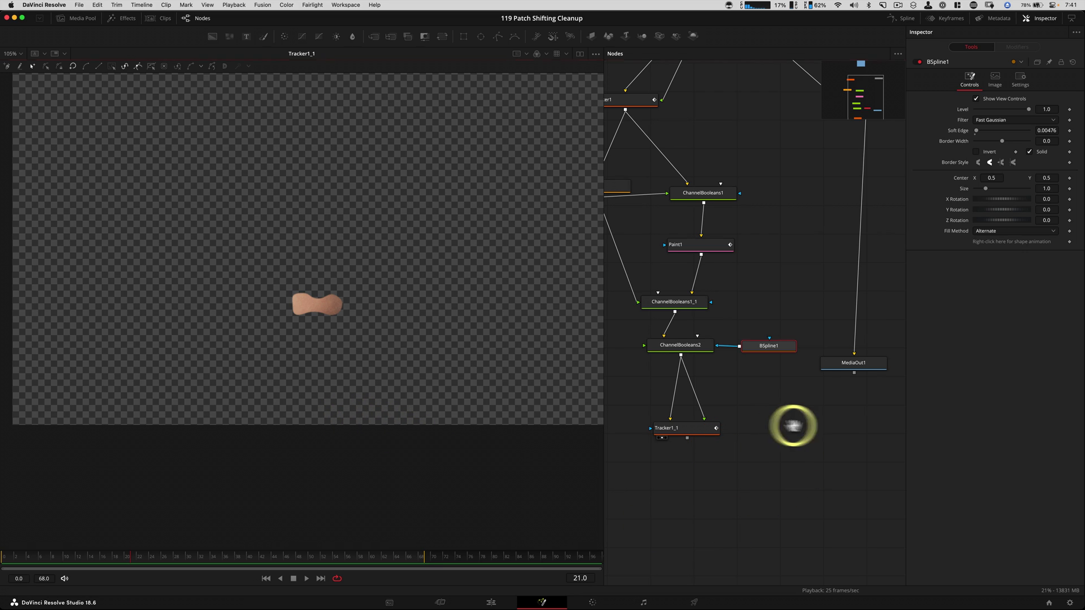
# - Move the MediaOut1 node farther right of BSpline1 to make room in the node graph
pyautogui.hscroll(3, 792, 425)
pyautogui.scroll(5, 794, 452)
pyautogui.moveTo(814, 448); pyautogui.dragTo(867, 445)
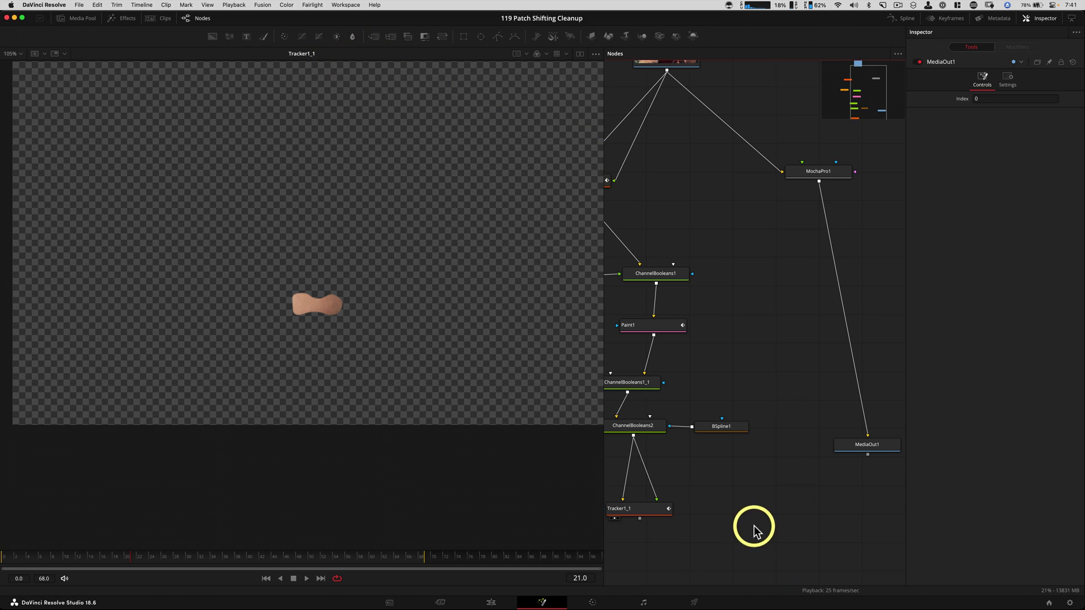
# - Add an unconnected Merge node in the empty area below BSpline1
pyautogui.scroll(-5, 760, 508)
pyautogui.hotkey('shift', 'space')
pyautogui.write('bol')
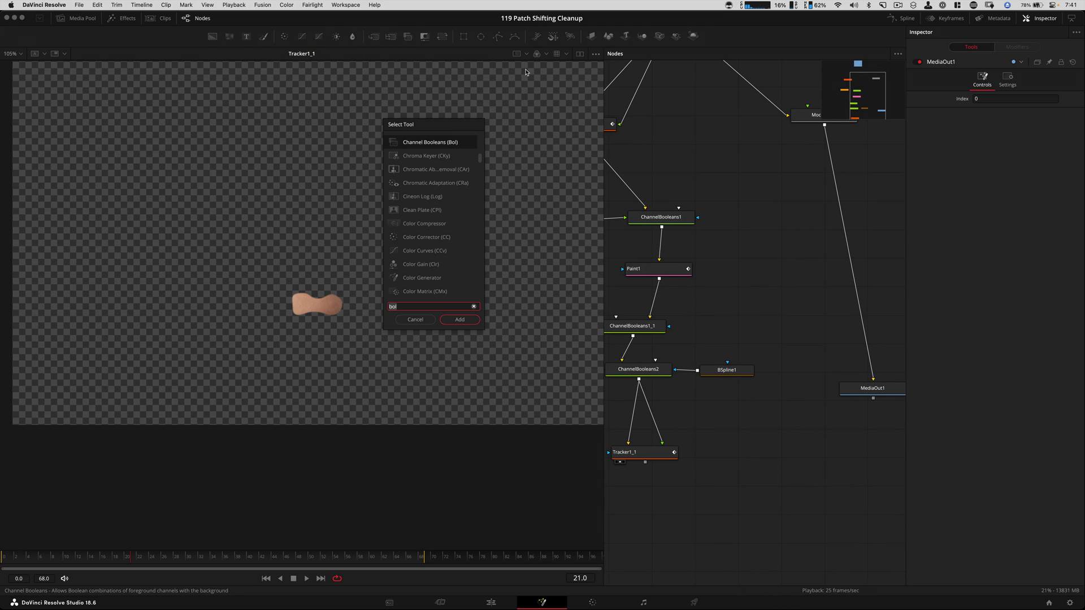
pyautogui.press('BackSpace')
pyautogui.press('BackSpace')
pyautogui.press('BackSpace')
pyautogui.write('mer')
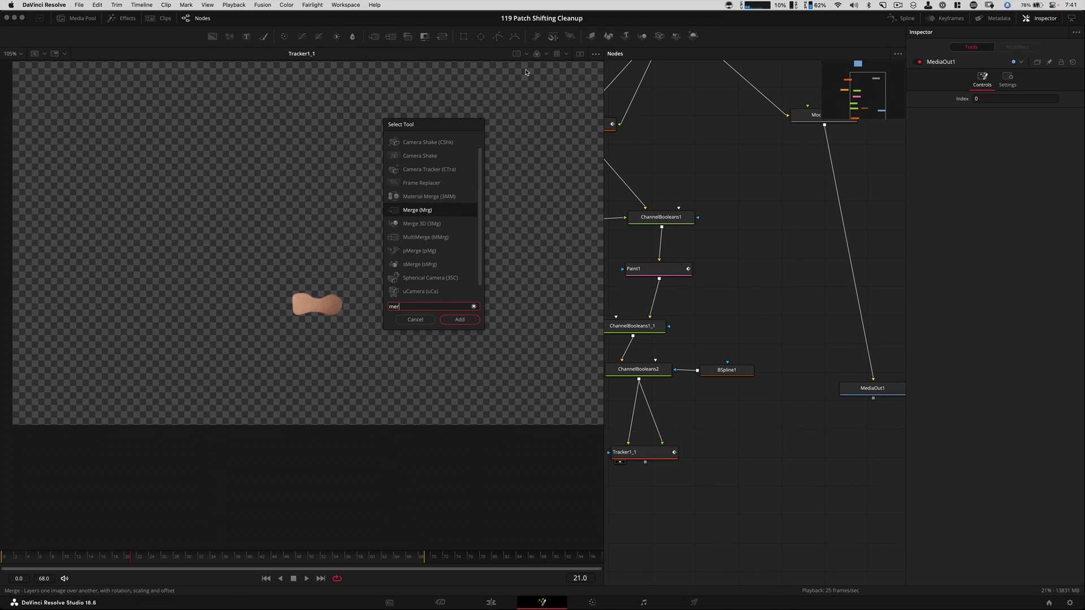
pyautogui.press('Return')
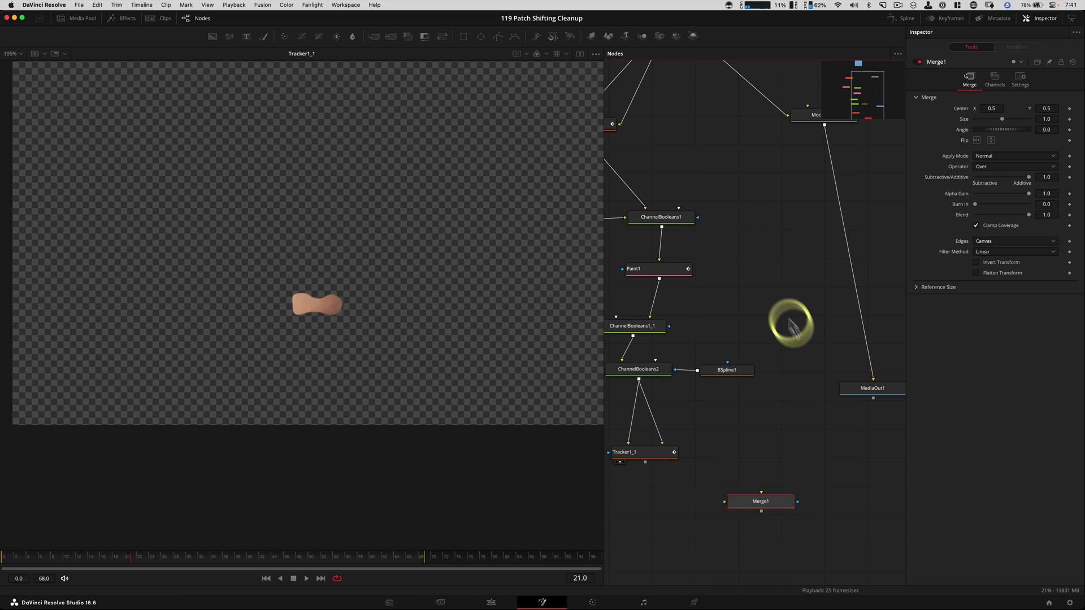
# - Feed MediaIn1 into Merge1's background, with Merge1 placed farther right of Tracker1_1, and view Merge1
pyautogui.scroll(5, 791, 322)
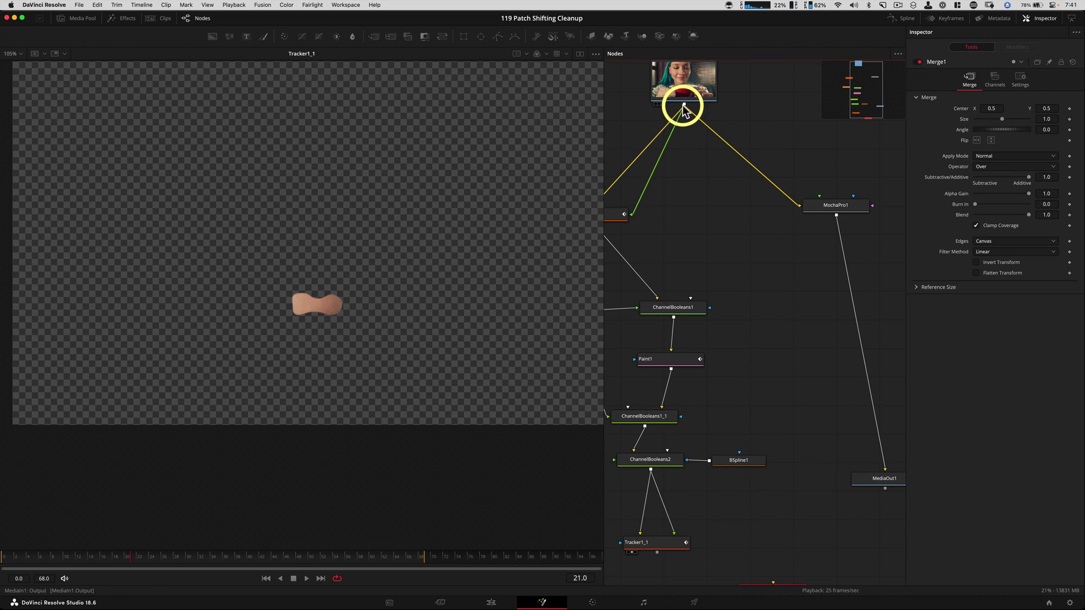
pyautogui.moveTo(726, 189); pyautogui.dragTo(781, 537)
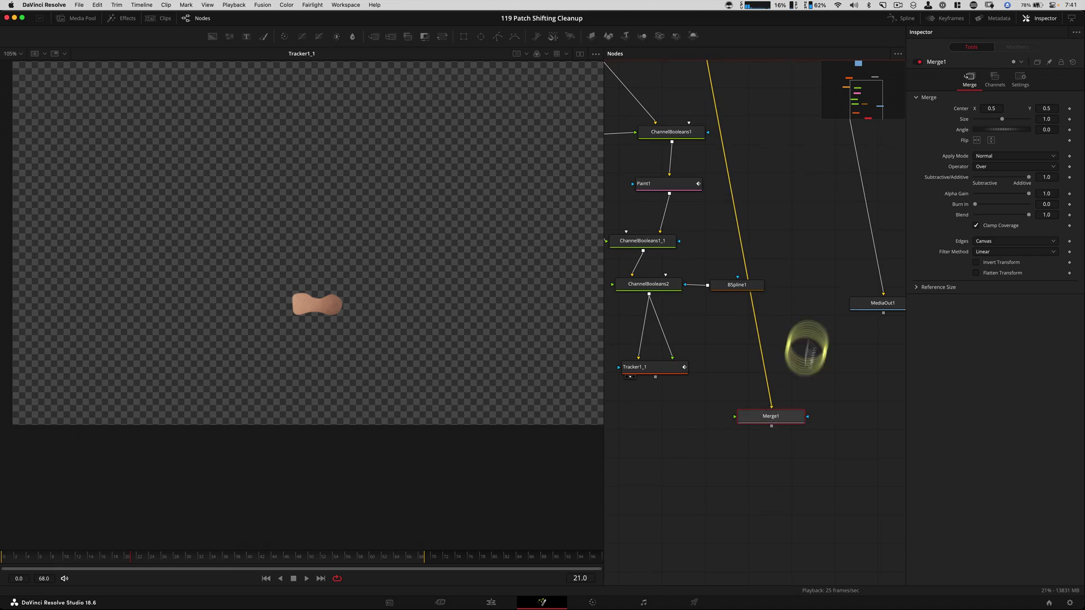
pyautogui.moveTo(807, 339); pyautogui.dragTo(810, 428)
pyautogui.press('1')
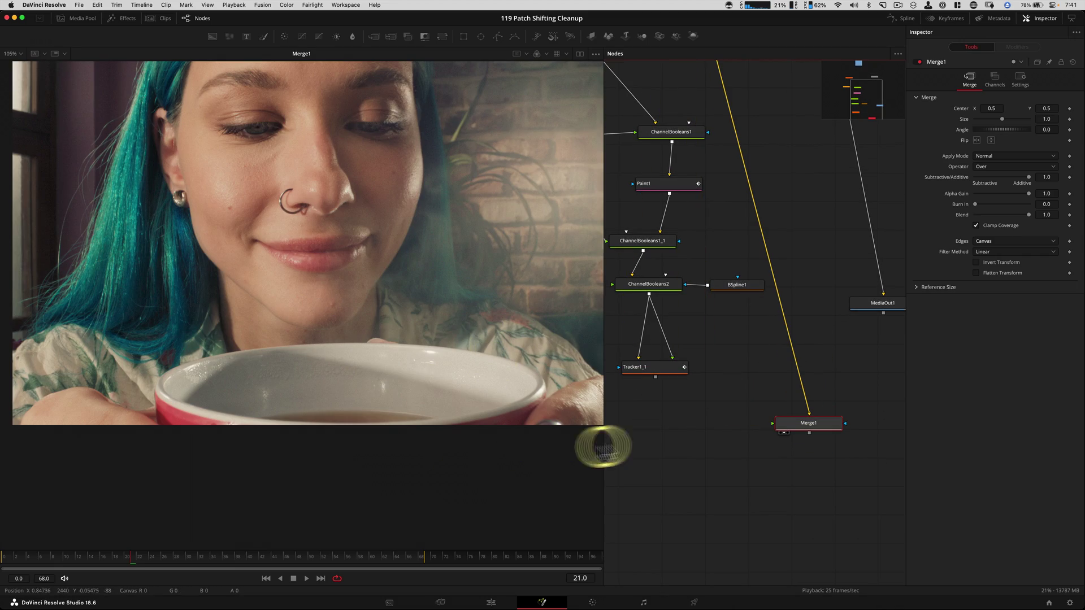
# - Connect the Tracker1_1 patch to Merge1's foreground input and play back the merged result
pyautogui.moveTo(661, 373); pyautogui.dragTo(362, 275)
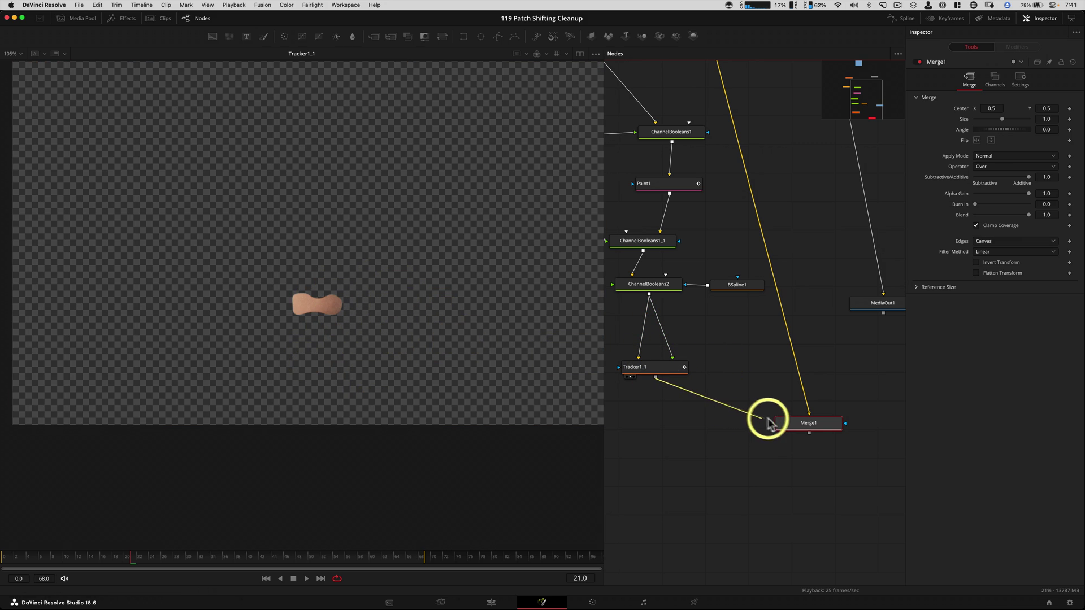
pyautogui.moveTo(801, 429); pyautogui.dragTo(376, 418)
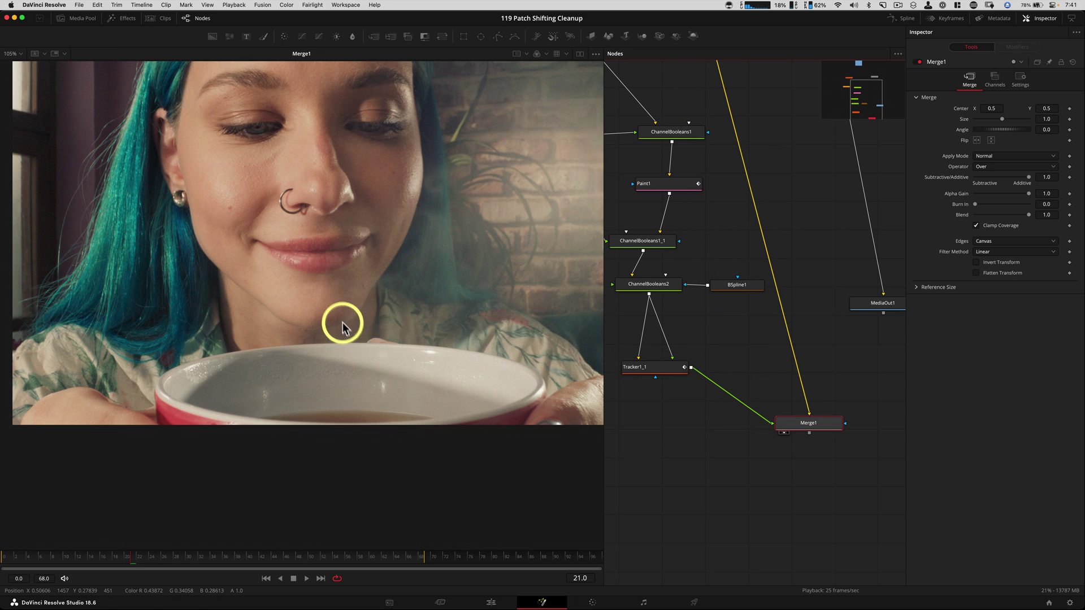
pyautogui.press('space')
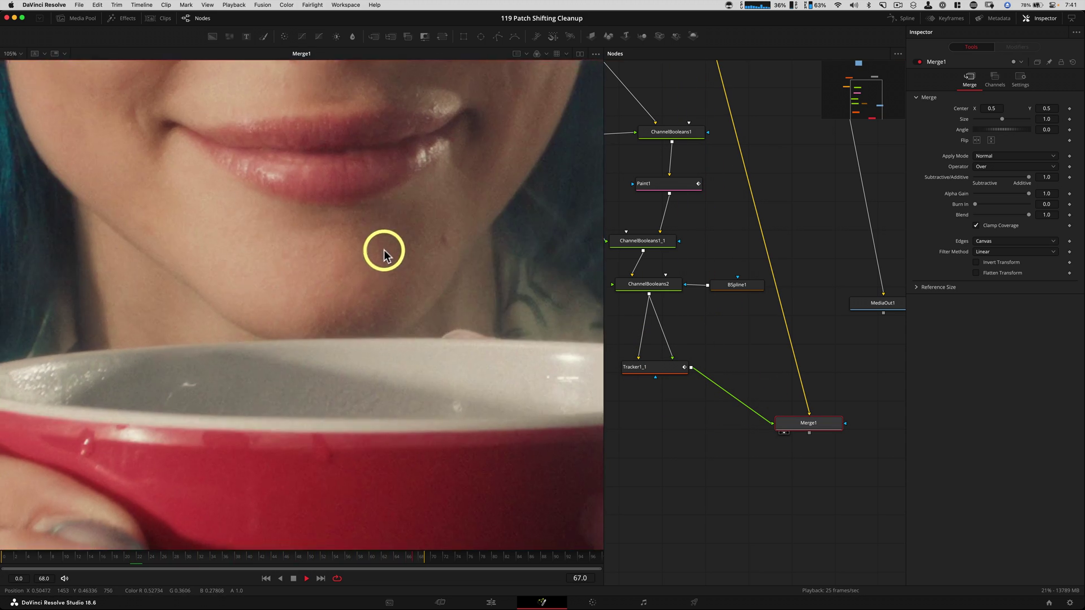
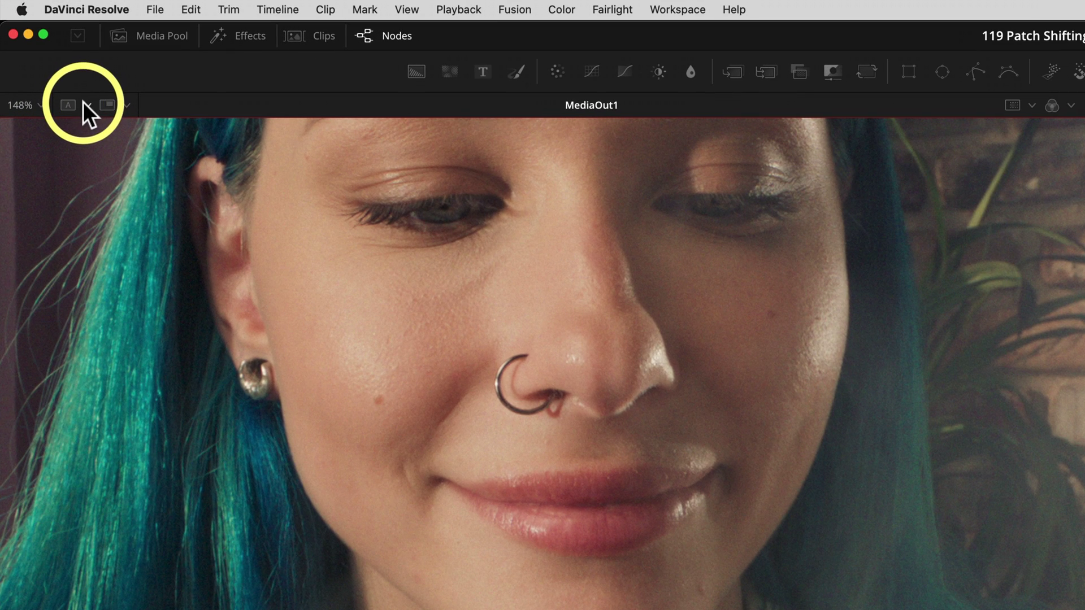
# - Load MediaIn1 into the viewer's second buffer for a split-wipe comparison against MediaOut1
pyautogui.click(83, 103)
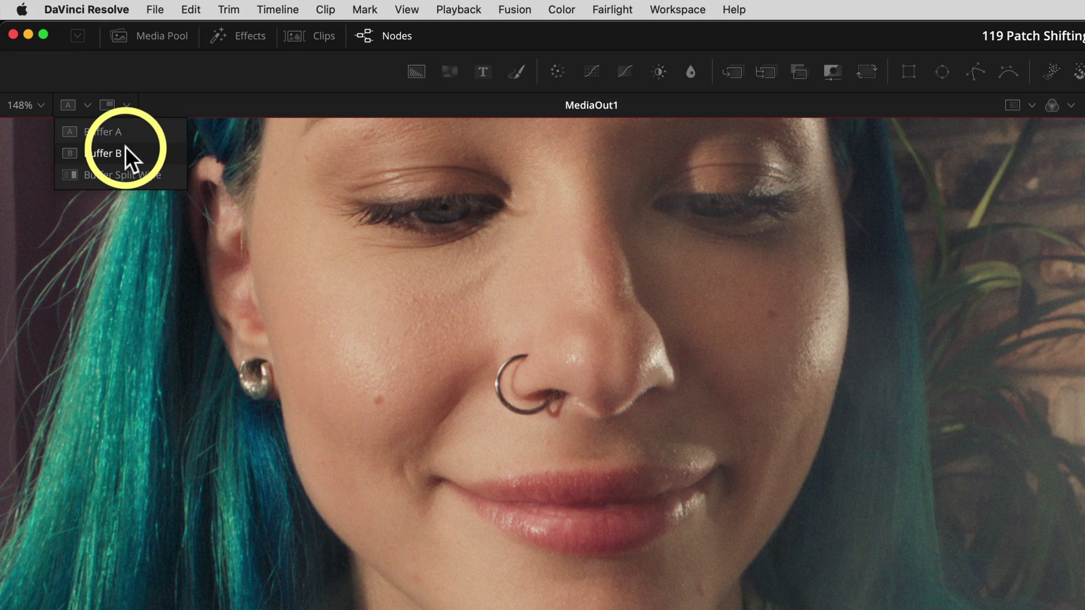
pyautogui.click(129, 163)
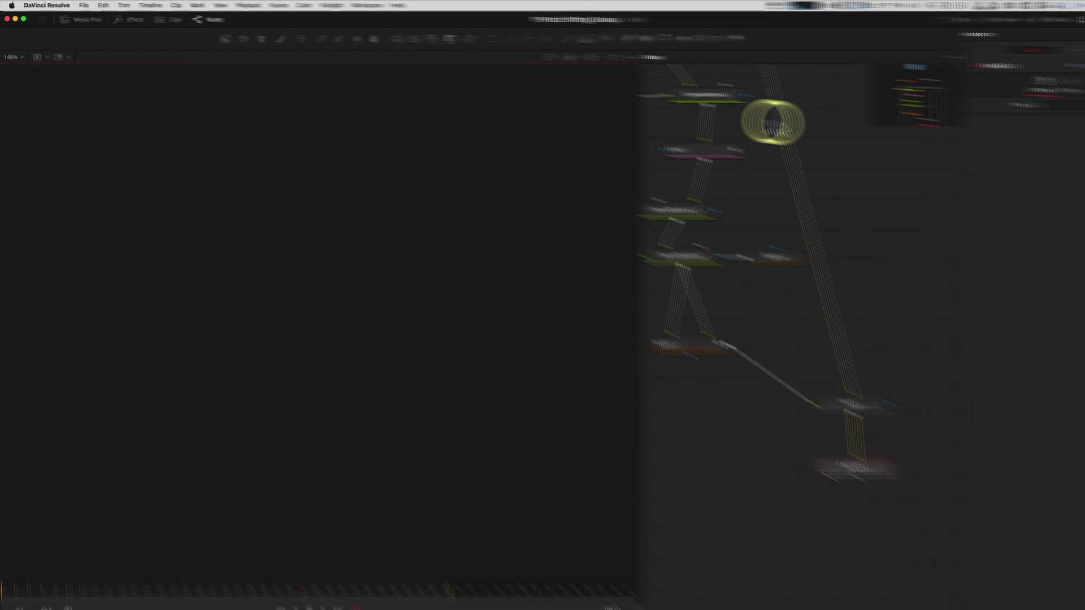
pyautogui.scroll(3, 780, 262)
pyautogui.moveTo(729, 148); pyautogui.dragTo(302, 343)
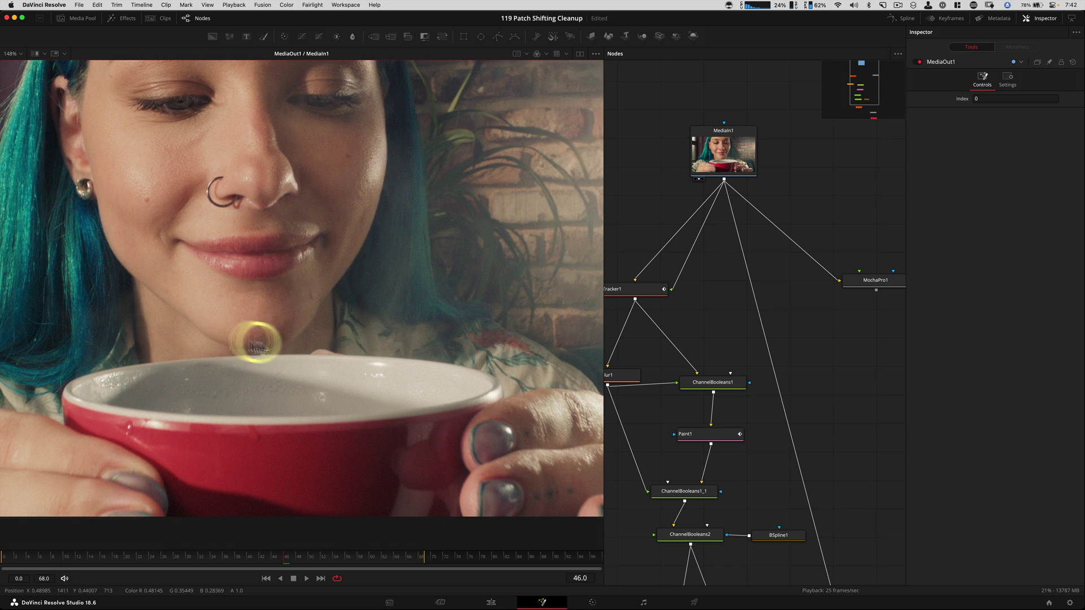
# - Enable Show Controls in the viewer and tilt the split-wipe line diagonally across the chin
pyautogui.scroll(-5, 278, 259)
pyautogui.scroll(3, 314, 271)
pyautogui.scroll(2, 357, 286)
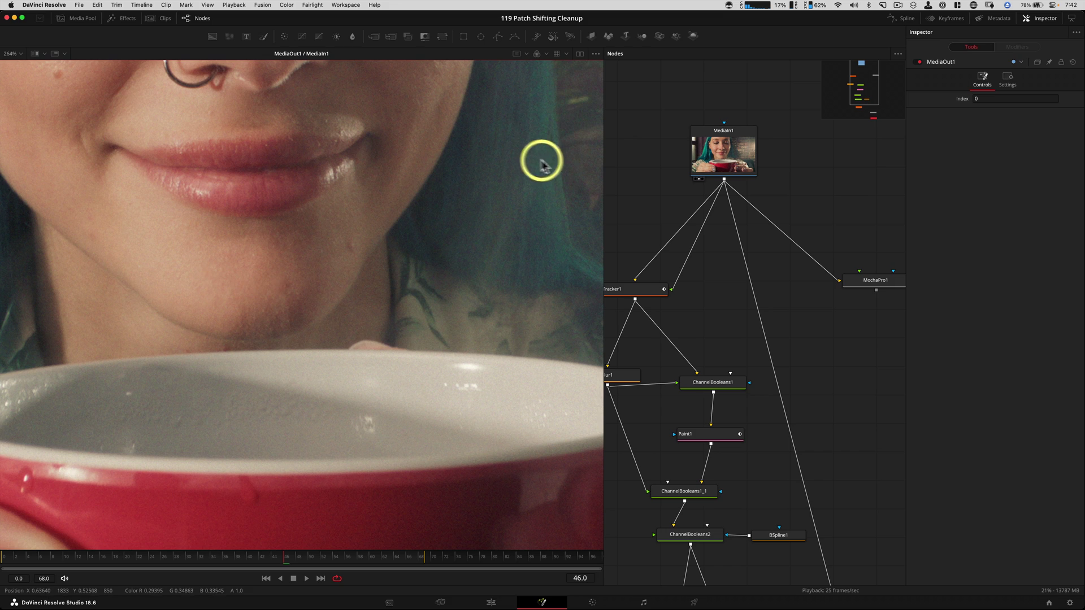
pyautogui.click(596, 54)
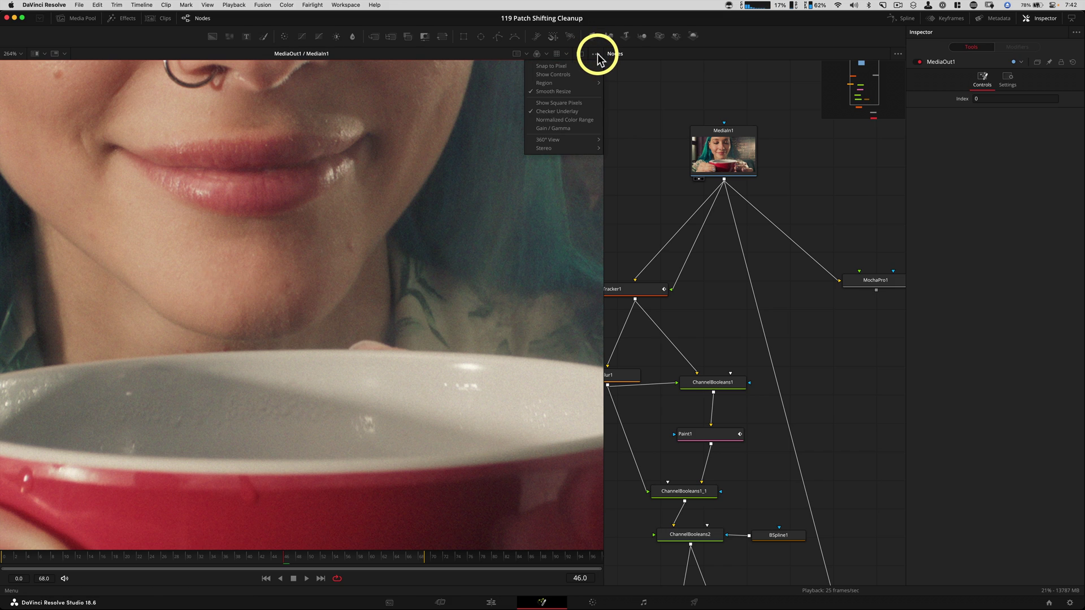
pyautogui.click(572, 75)
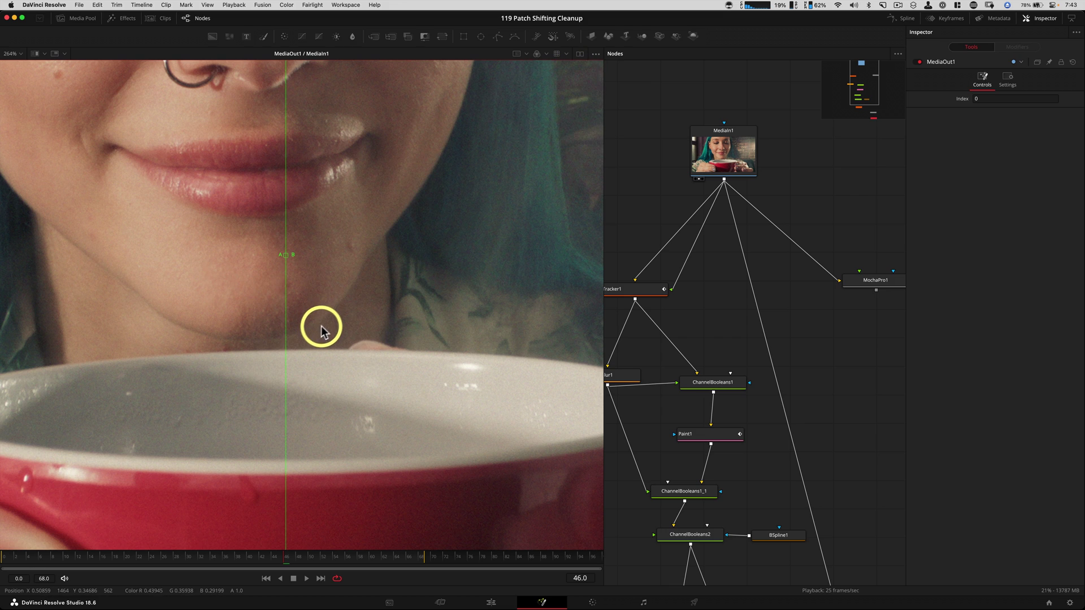
pyautogui.moveTo(285, 374)
pyautogui.mouseDown()
pyautogui.moveTo(261, 372)
pyautogui.moveTo(303, 369)
pyautogui.mouseUp()
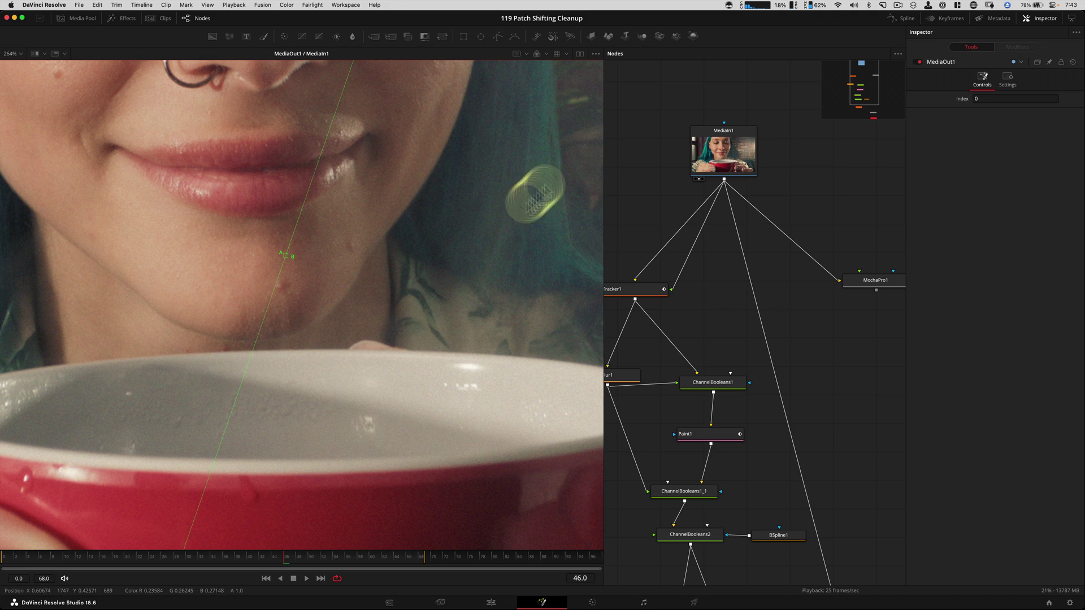
# - Move the wipe line across the mouth and chin to compare the cleaned result with the original, then play it back
pyautogui.click(596, 54)
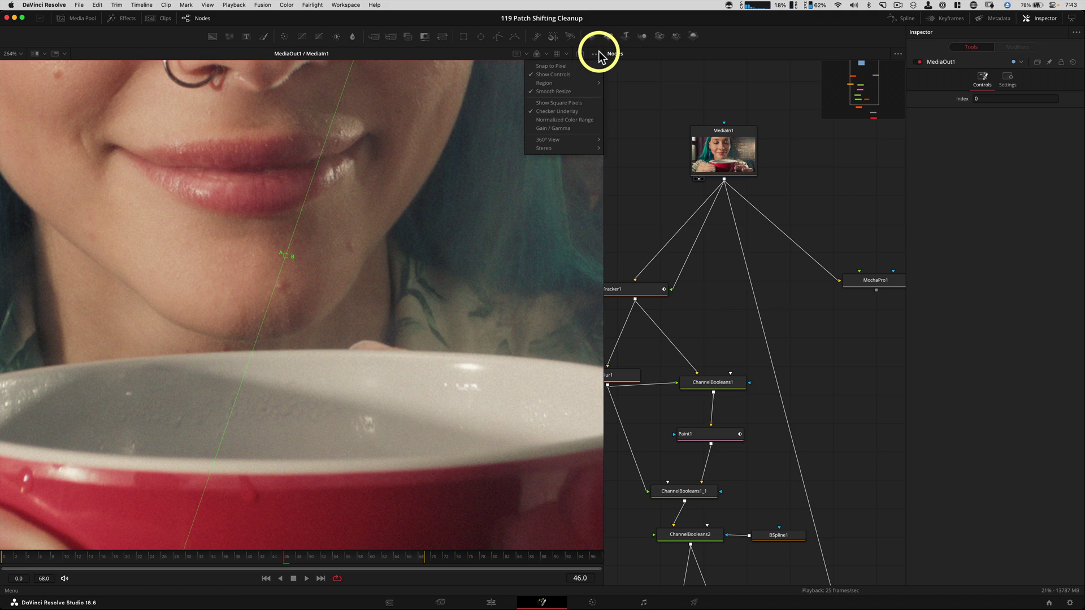
pyautogui.click(457, 201)
pyautogui.click(302, 294)
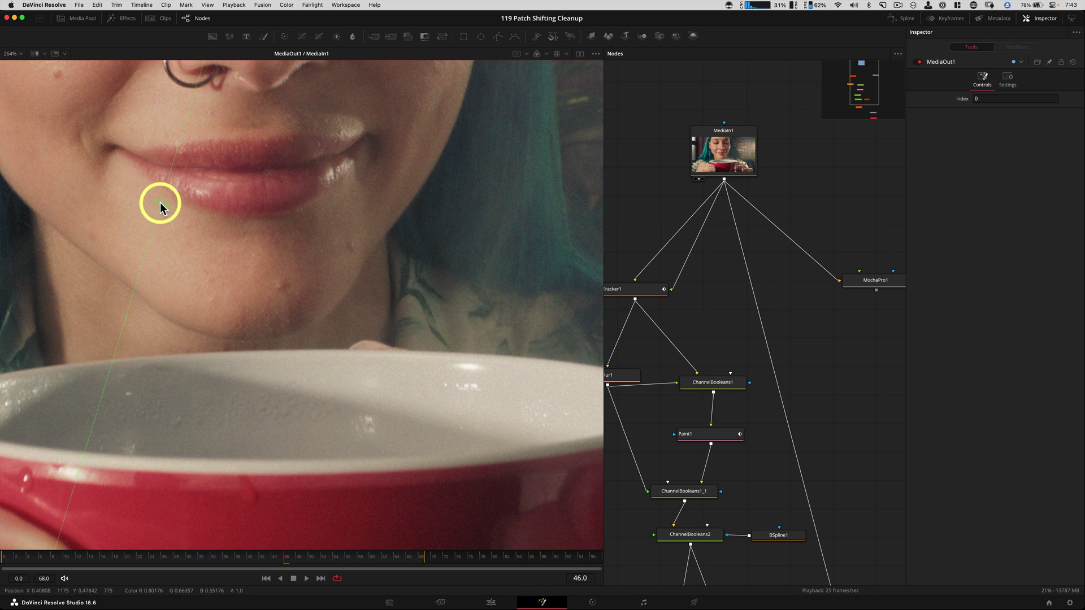
pyautogui.press('space')
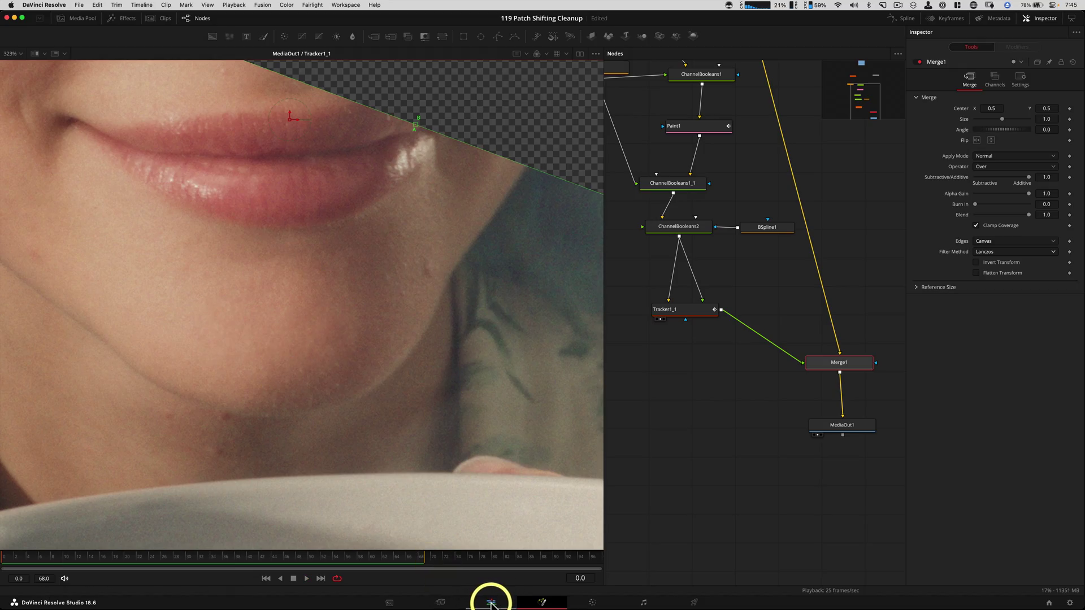
# - Switch to the Edit page and play the whole clip, bypassing and re-enabling its grades and Fusion effects to compare before and after
pyautogui.click(491, 604)
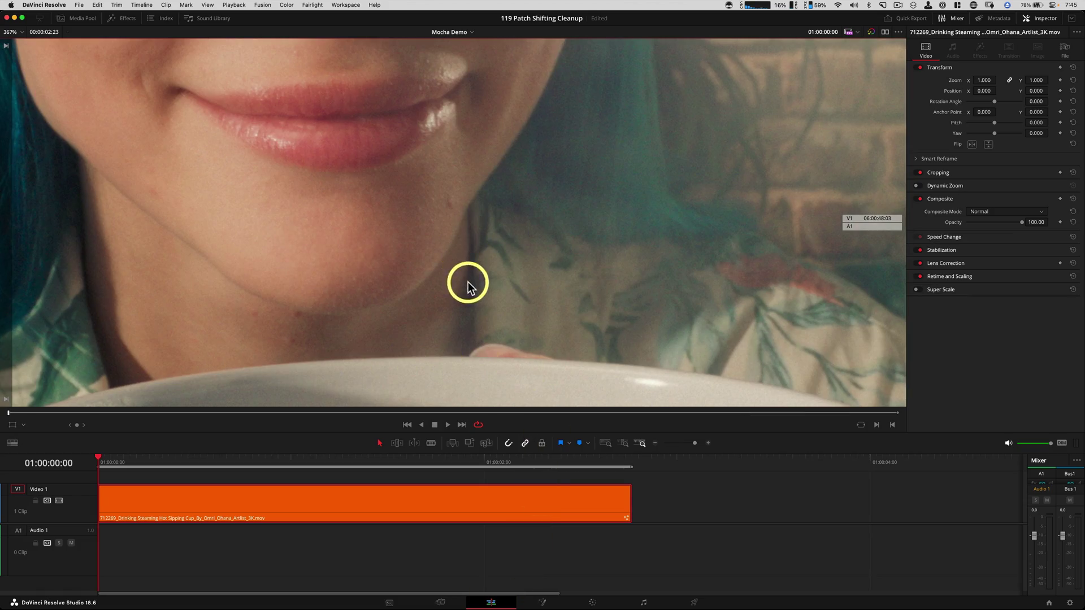
pyautogui.scroll(-5, 448, 312)
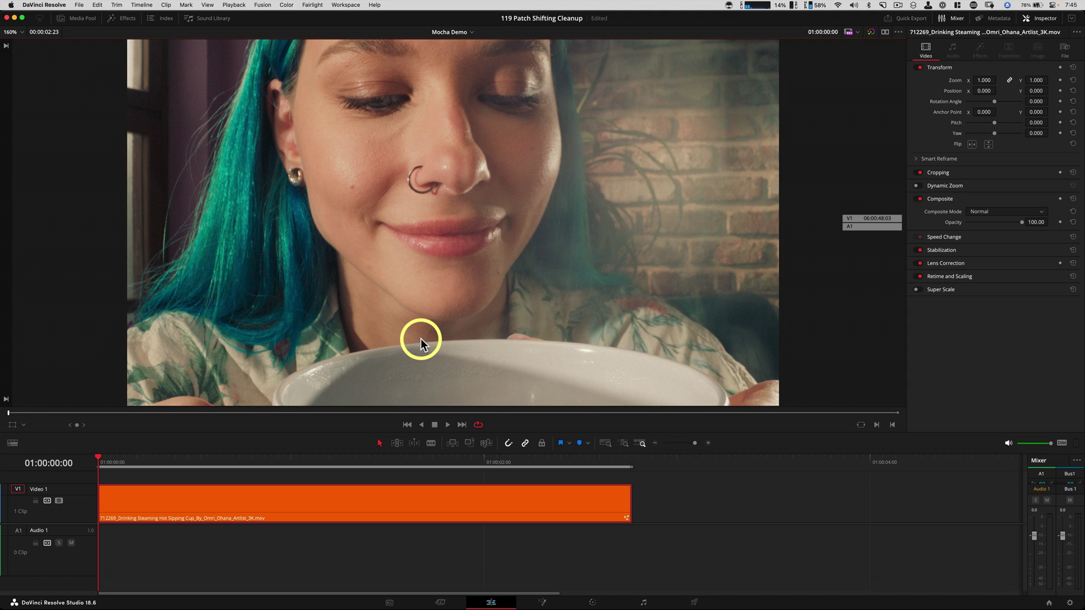
pyautogui.press('space')
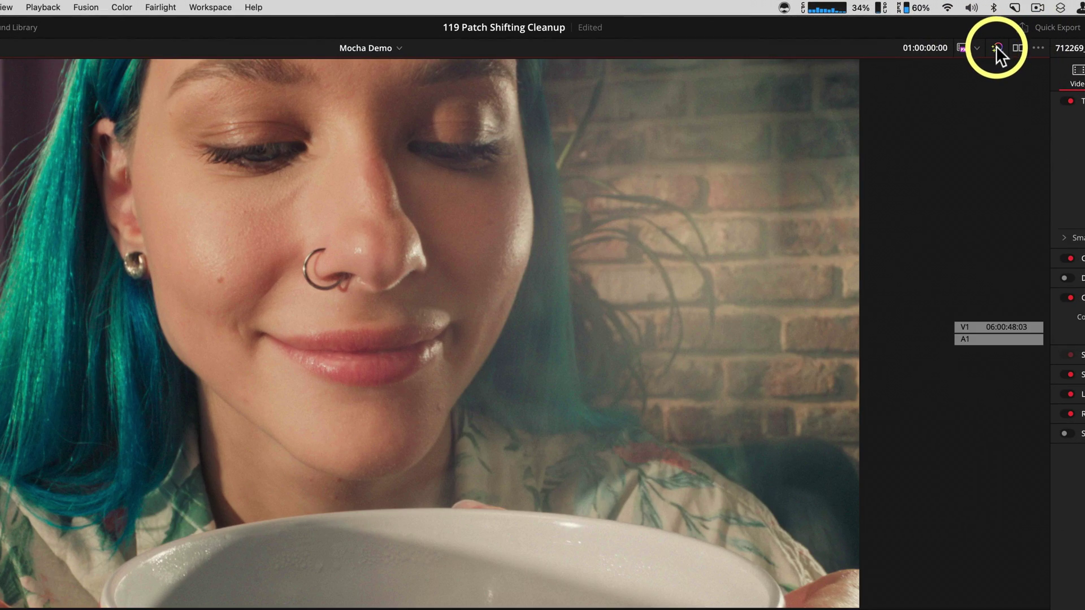
pyautogui.click(997, 47)
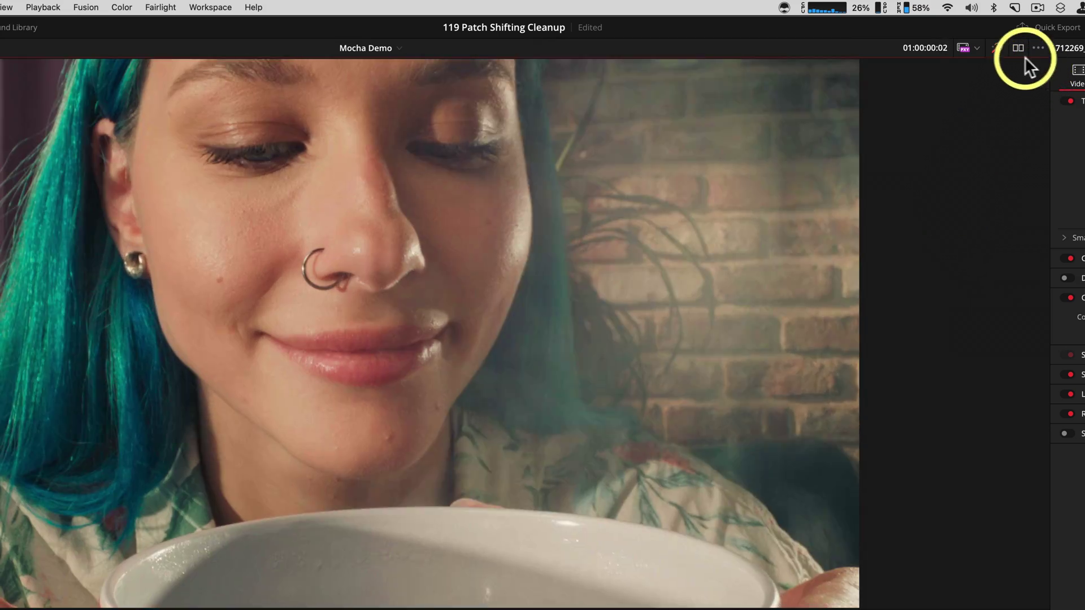
pyautogui.click(998, 47)
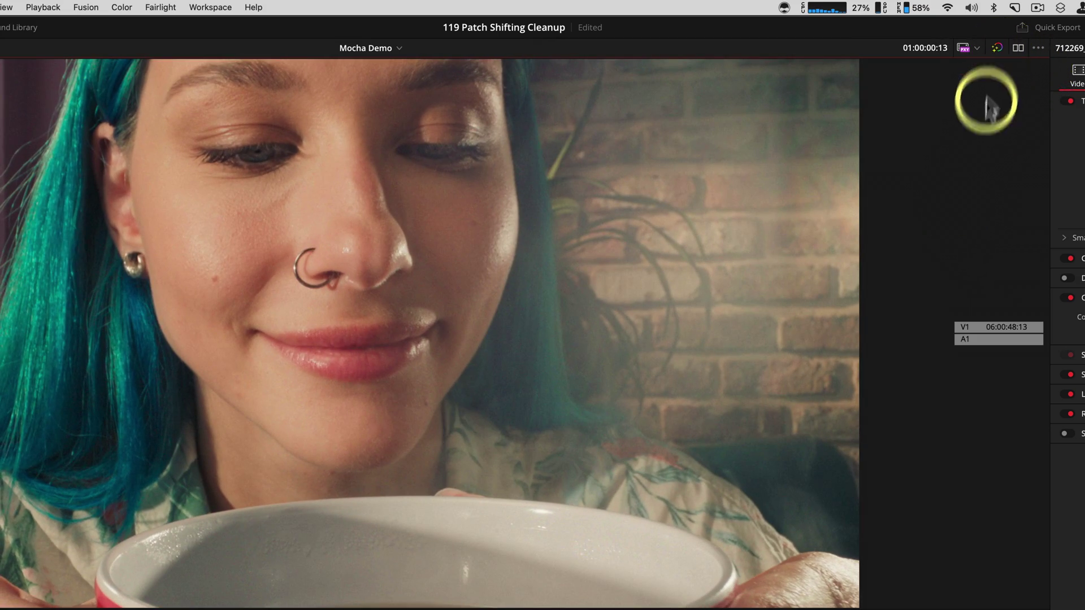